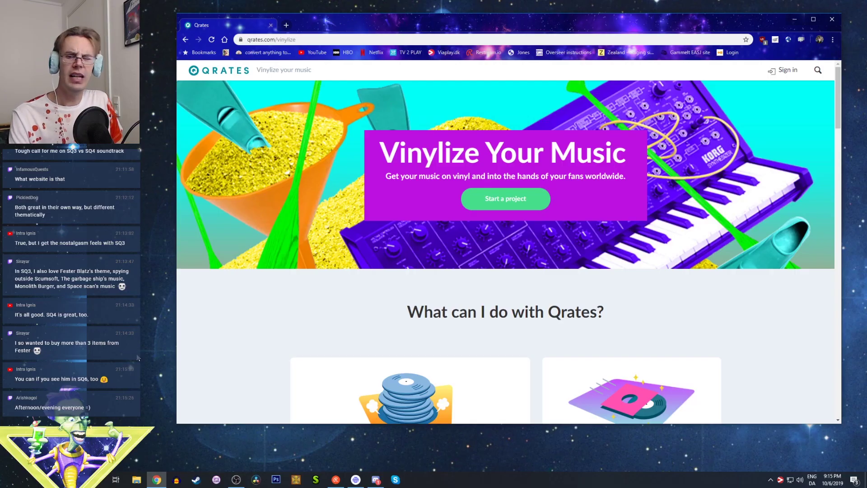
Search the web for "daw" in a new browser tab
{"action": "left_click", "coordinate": [286, 26]}
{"action": "type", "text": "daw"}
{"action": "key", "text": "Return"}
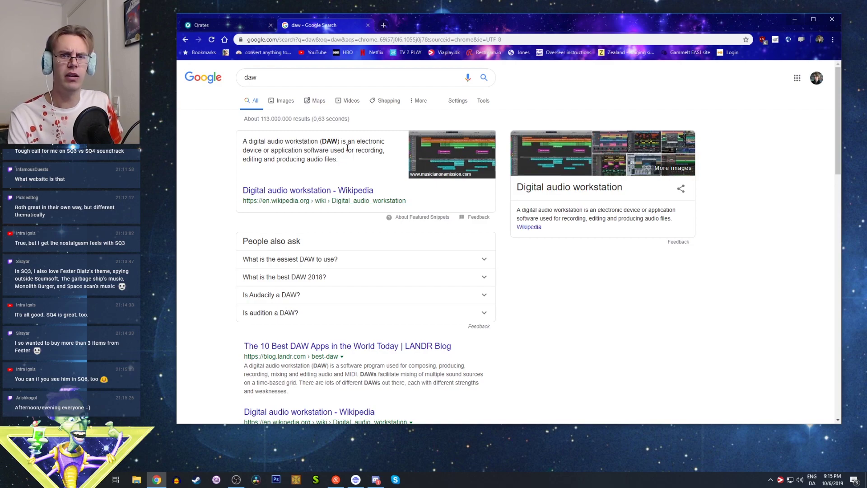
Launch Mixcraft 8 Pro Studio and accept the default new project settings
{"action": "key", "text": "super"}
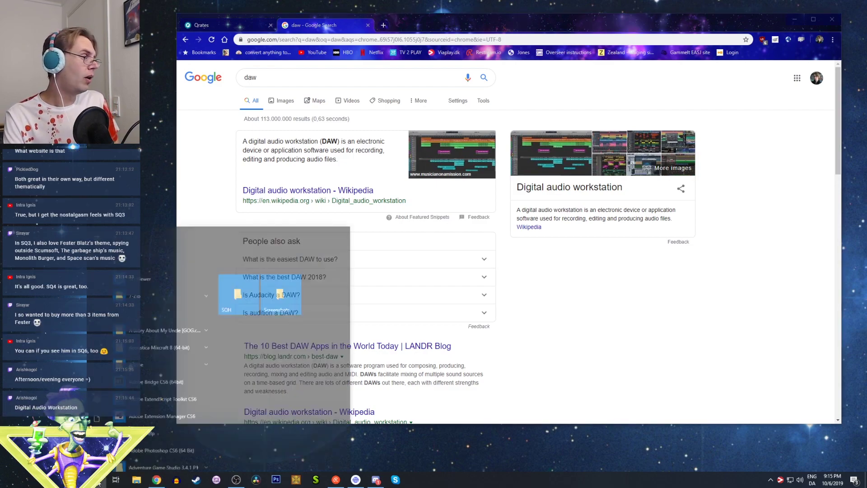
{"action": "type", "text": "mix"}
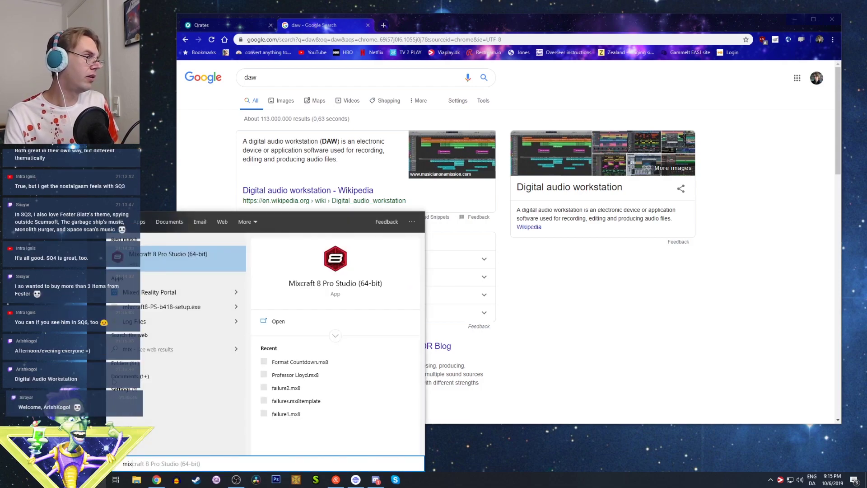
{"action": "left_click", "coordinate": [188, 256]}
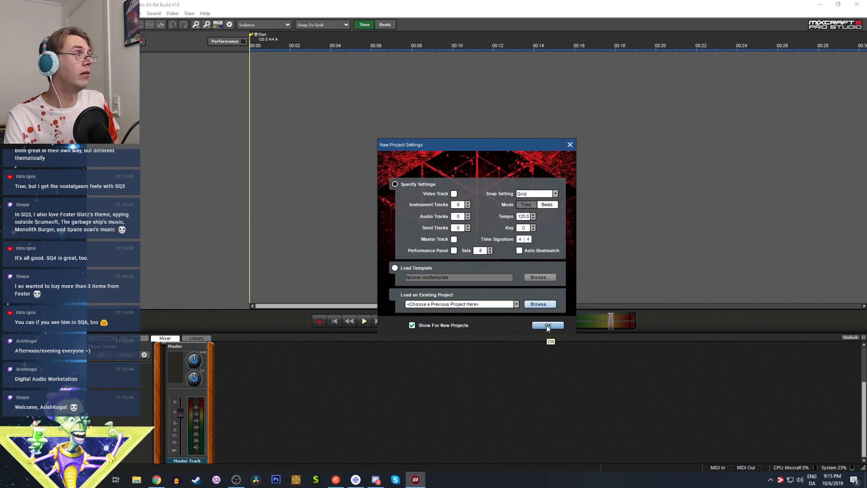
{"action": "left_click", "coordinate": [547, 326]}
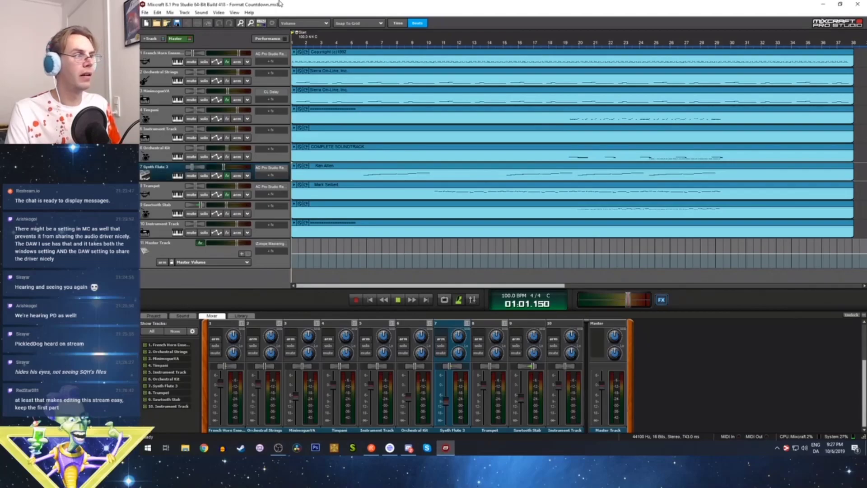
Stop playback and set the playback output device to Speakers (VIA HD Audio) in the sound device preferences
{"action": "key", "text": "space"}
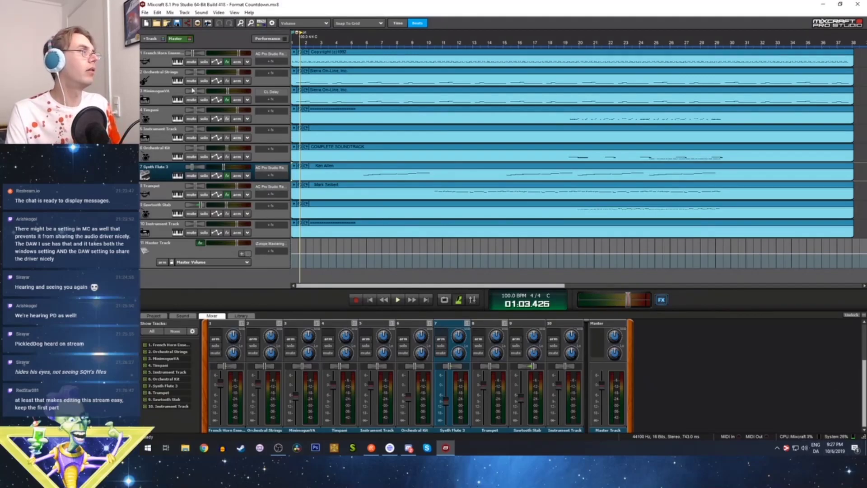
{"action": "left_click", "coordinate": [144, 12]}
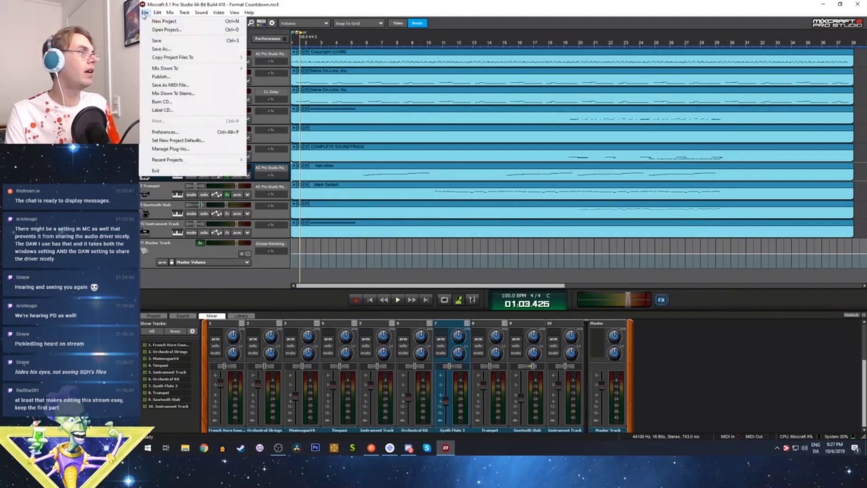
{"action": "left_click", "coordinate": [175, 132]}
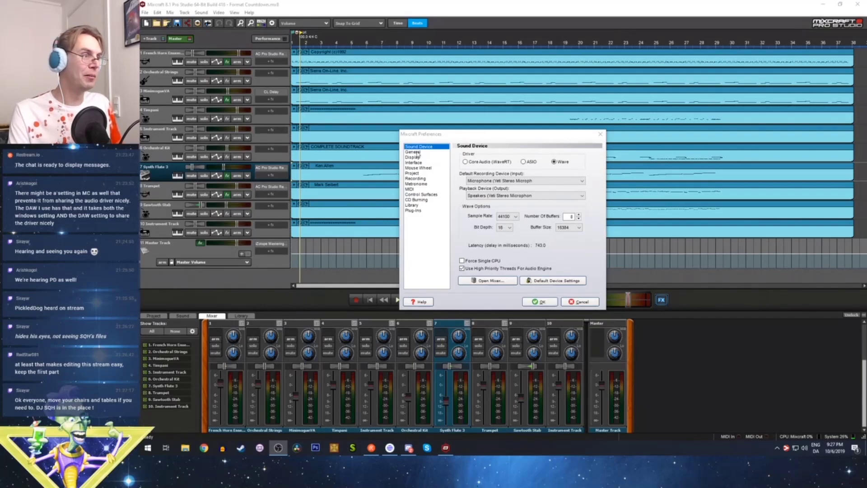
{"action": "left_click", "coordinate": [505, 197]}
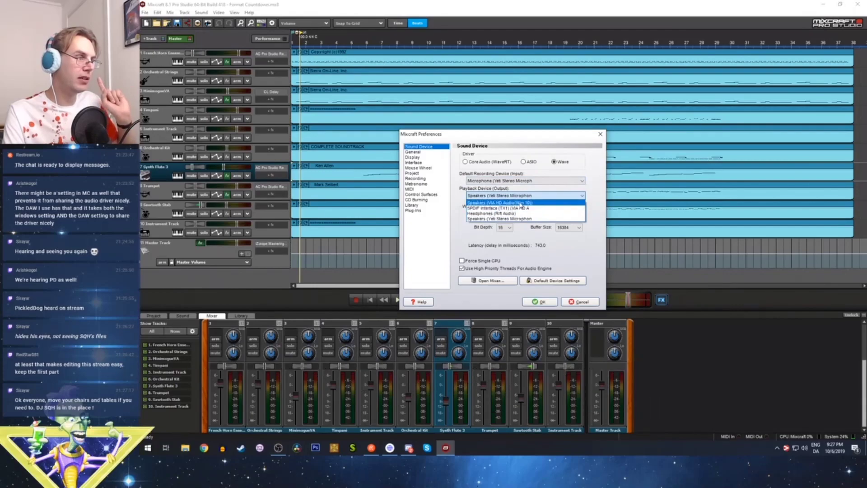
{"action": "left_click", "coordinate": [516, 203]}
{"action": "left_click", "coordinate": [538, 302]}
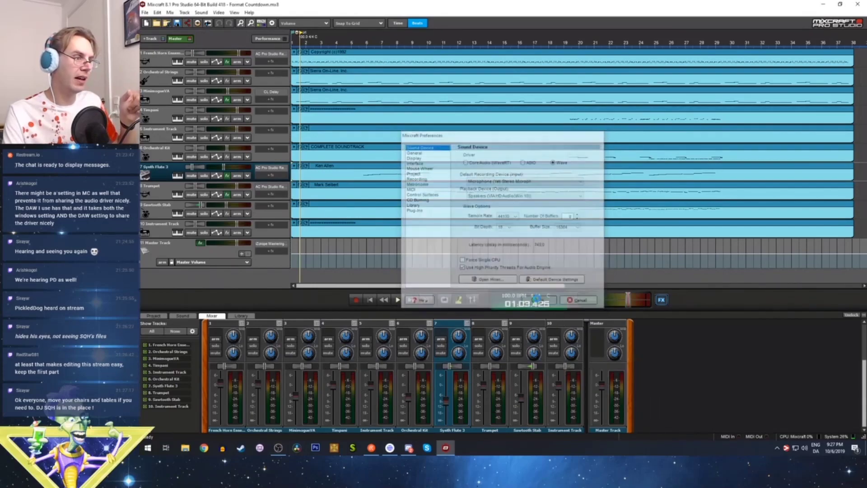
Rewind to the start of the project, play it, and stop playback
{"action": "left_click", "coordinate": [370, 300]}
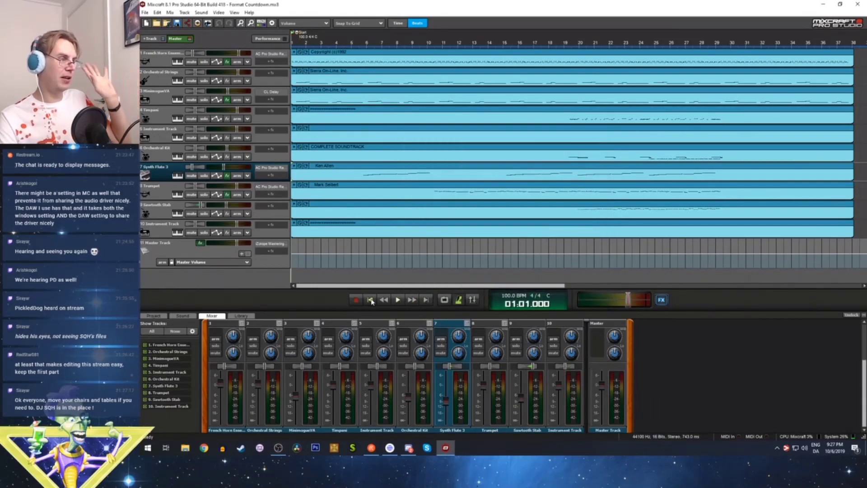
{"action": "key", "text": "space"}
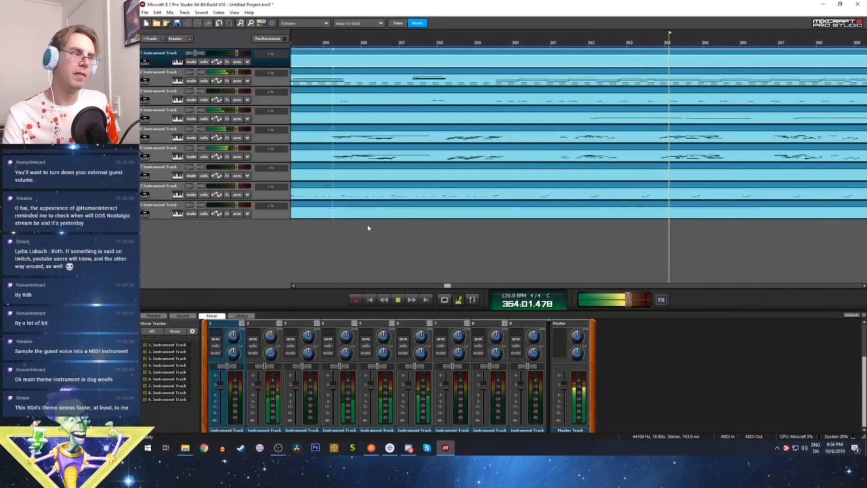
{"action": "key", "text": "space"}
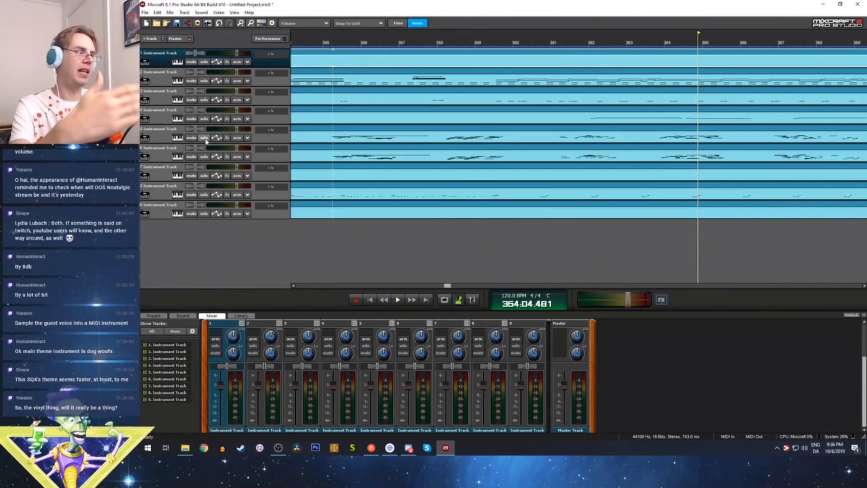
Audition a short passage of the imported soundtrack from about bar 529
{"action": "mouse_move", "coordinate": [447, 285]}
{"action": "left_mouse_down"}
{"action": "mouse_move", "coordinate": [303, 286]}
{"action": "mouse_move", "coordinate": [450, 286]}
{"action": "left_mouse_up"}
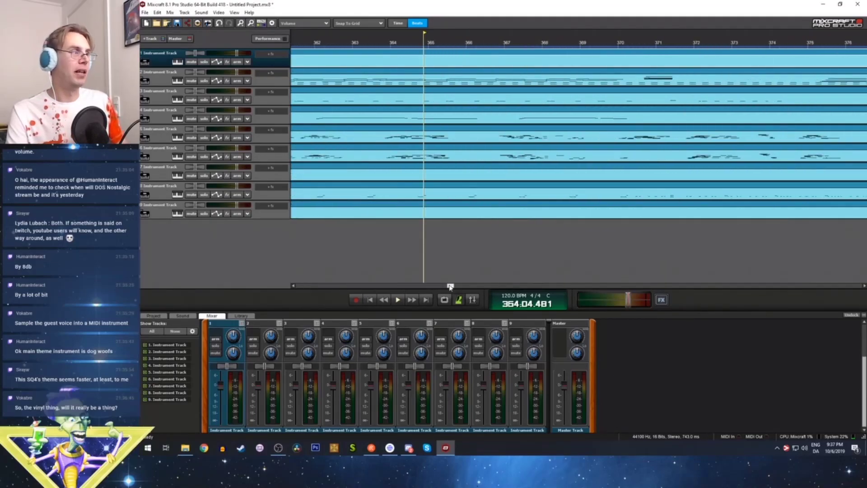
{"action": "left_click_drag", "start_coordinate": [451, 287], "coordinate": [520, 295]}
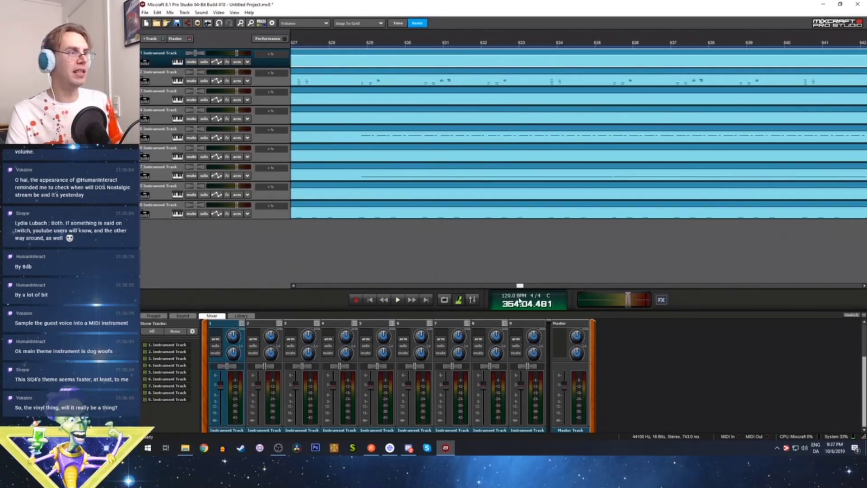
{"action": "left_click", "coordinate": [378, 39]}
{"action": "key", "text": "space"}
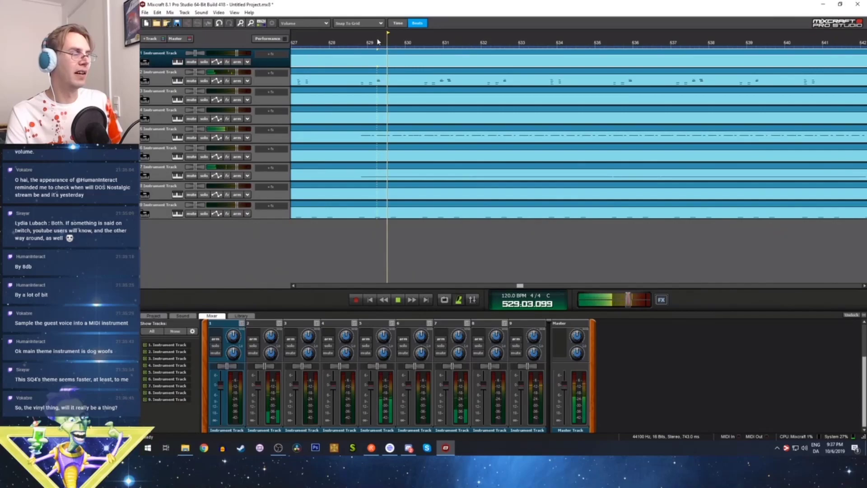
{"action": "key", "text": "space"}
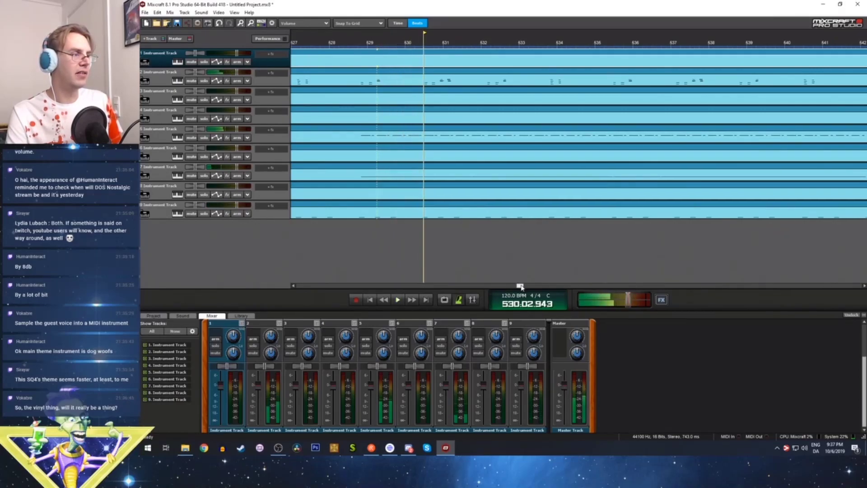
Audition a short passage of the soundtrack starting near the end of bar 595
{"action": "left_click_drag", "start_coordinate": [520, 287], "coordinate": [548, 287]}
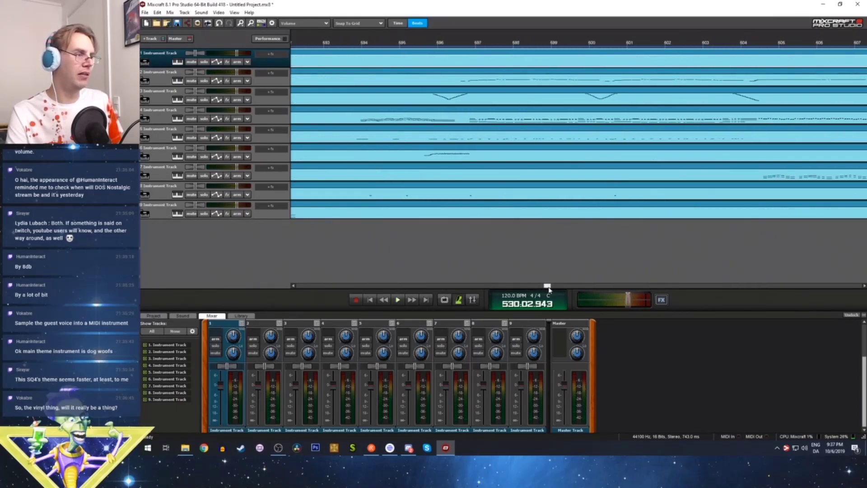
{"action": "left_click", "coordinate": [394, 40]}
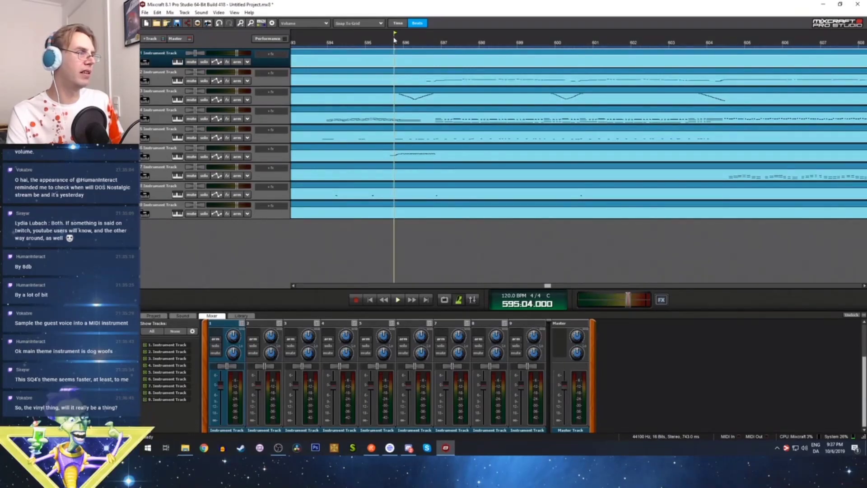
{"action": "key", "text": "space"}
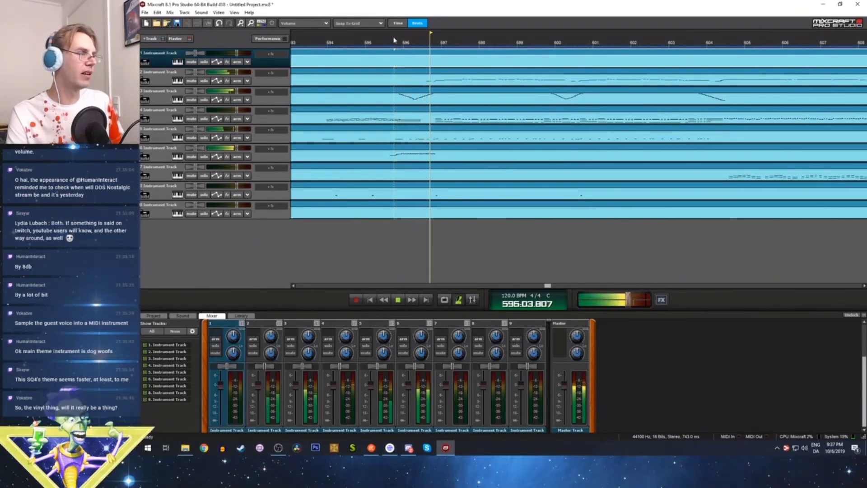
{"action": "key", "text": "space"}
Audition the soundtrack passage from about bar 727 and stop playback
{"action": "left_click_drag", "start_coordinate": [547, 286], "coordinate": [602, 286]}
{"action": "left_click", "coordinate": [413, 45]}
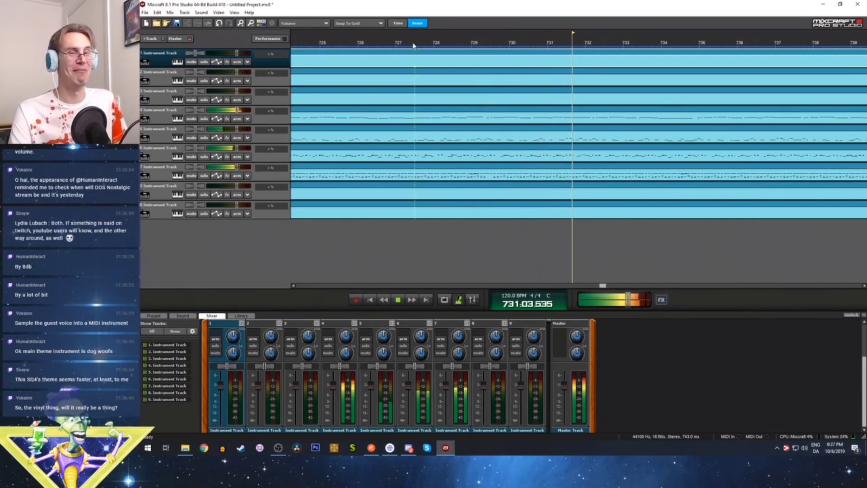
{"action": "key", "text": "space"}
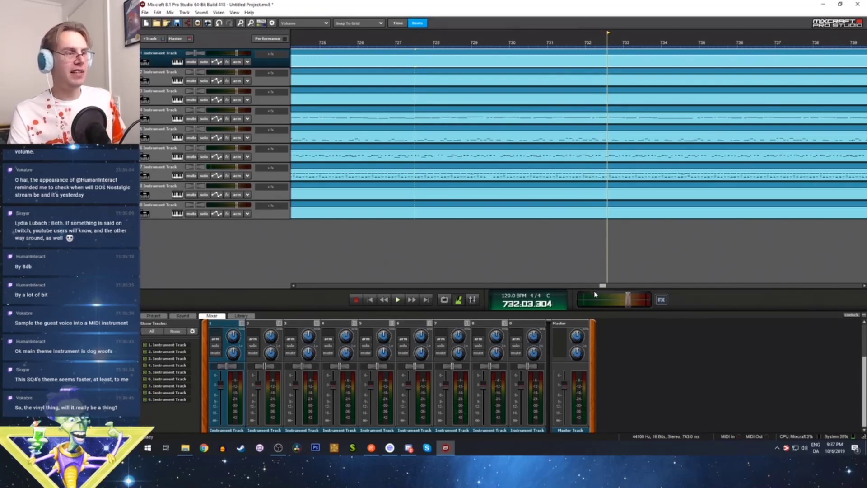
Return to the opening bars of the soundtrack in the timeline
{"action": "left_click_drag", "start_coordinate": [603, 286], "coordinate": [293, 307]}
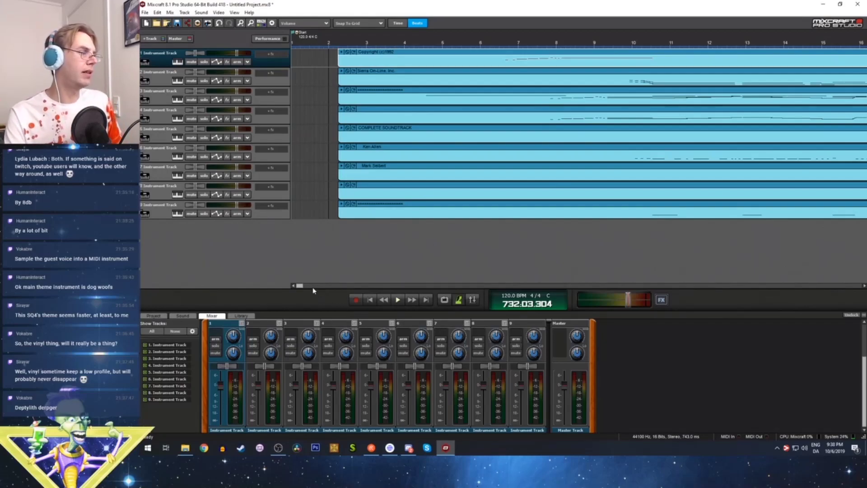
{"action": "left_click_drag", "start_coordinate": [299, 288], "coordinate": [315, 289]}
{"action": "left_click", "coordinate": [470, 55]}
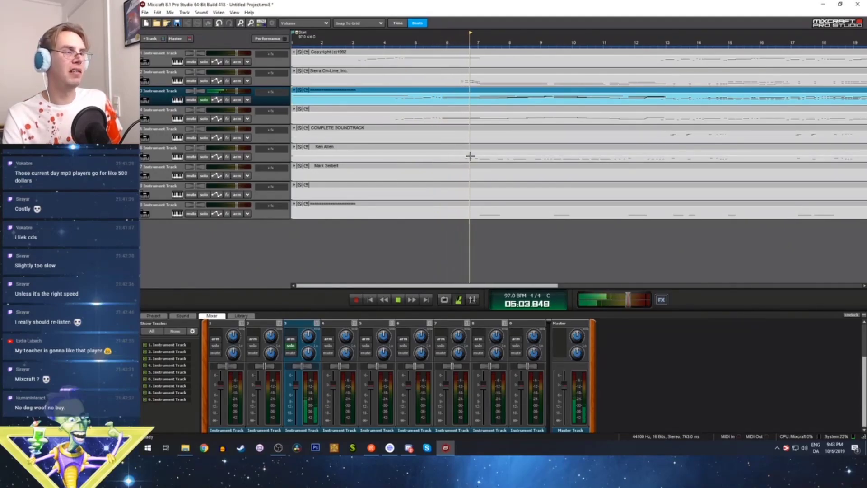
Return to the Mixcraft window and stop playback of the soloed third track
{"action": "key", "text": "alt+Tab"}
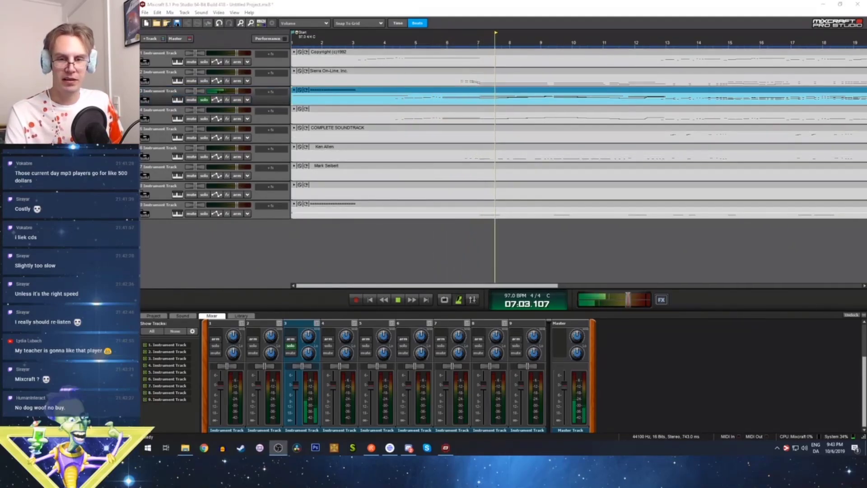
{"action": "left_click", "coordinate": [436, 4]}
{"action": "key", "text": "space"}
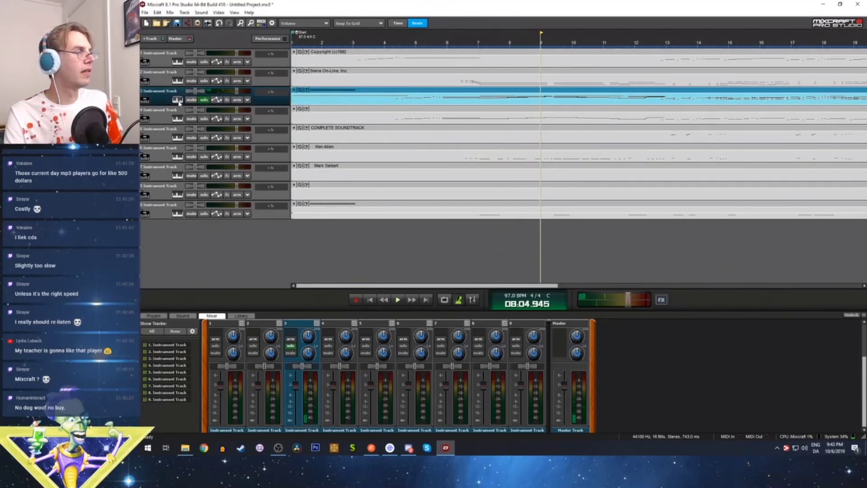
Open the third track's instrument selection and search the presets for "ensem"
{"action": "left_click", "coordinate": [179, 100]}
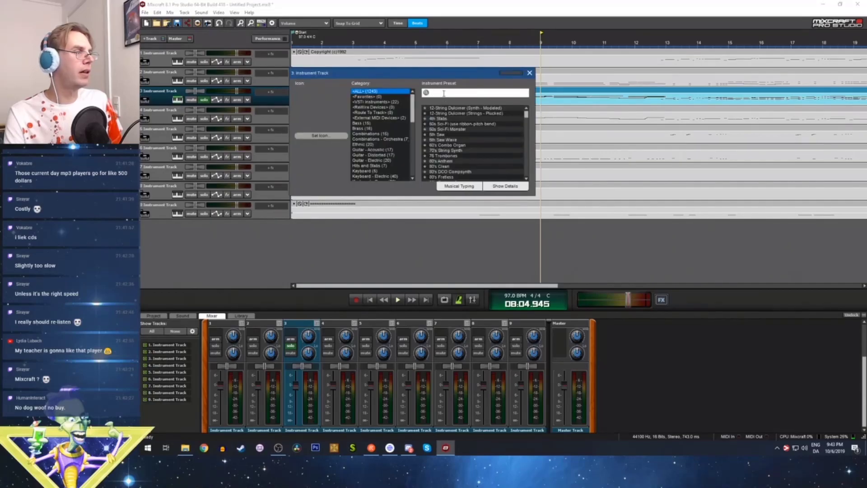
{"action": "key", "text": "BackSpace"}
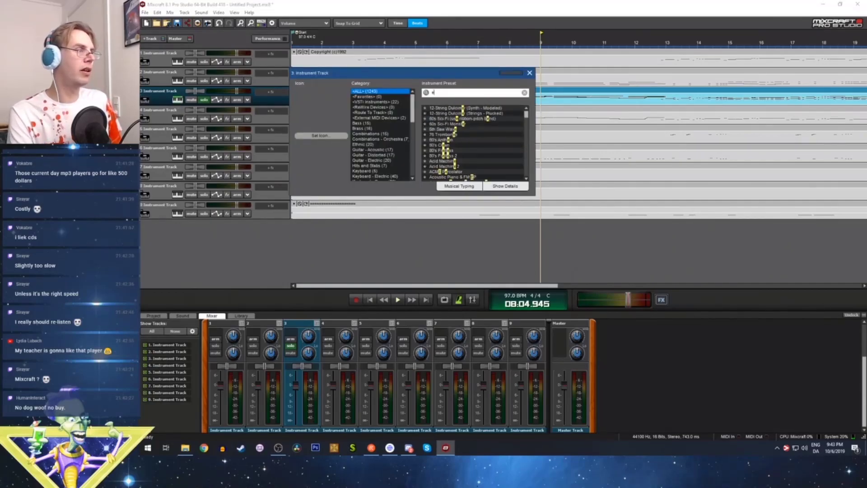
{"action": "type", "text": "nsem"}
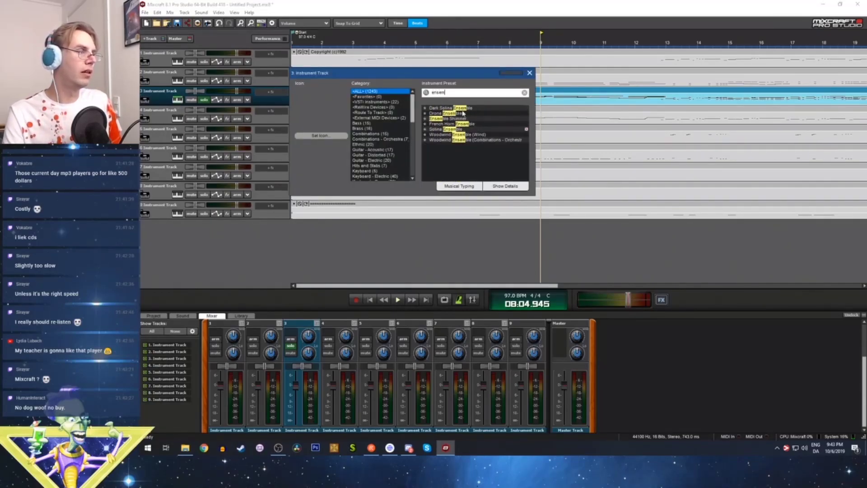
Replace the preset search with "strings" and assign the Strings Fast preset to the third track
{"action": "key", "text": "BackSpace"}
{"action": "key", "text": "BackSpace"}
{"action": "key", "text": "BackSpace"}
{"action": "key", "text": "BackSpace"}
{"action": "key", "text": "BackSpace"}
{"action": "type", "text": "strings"}
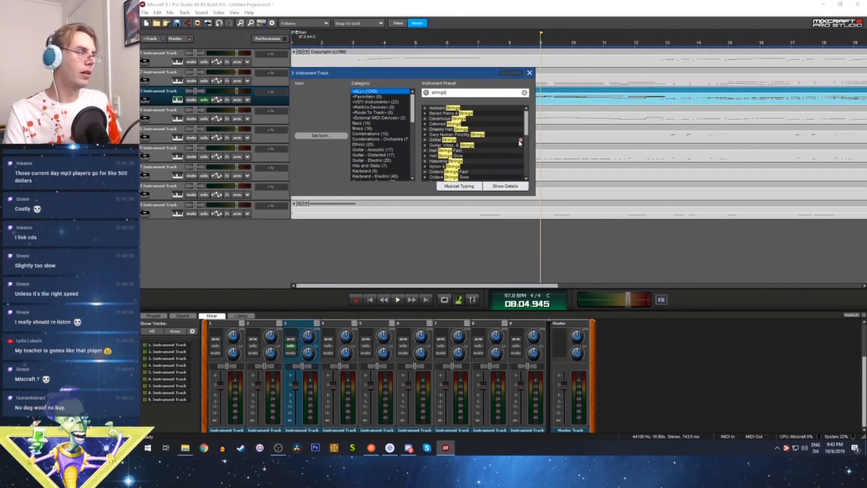
{"action": "left_click_drag", "start_coordinate": [526, 129], "coordinate": [523, 177]}
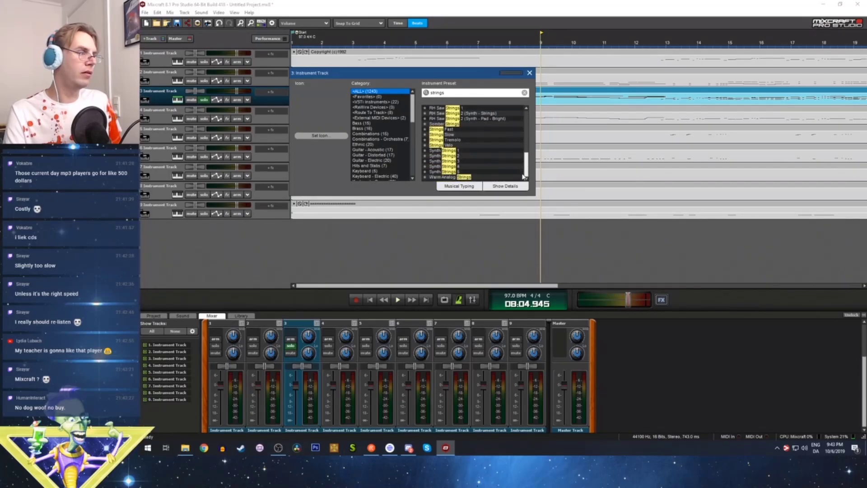
{"action": "left_click", "coordinate": [453, 129]}
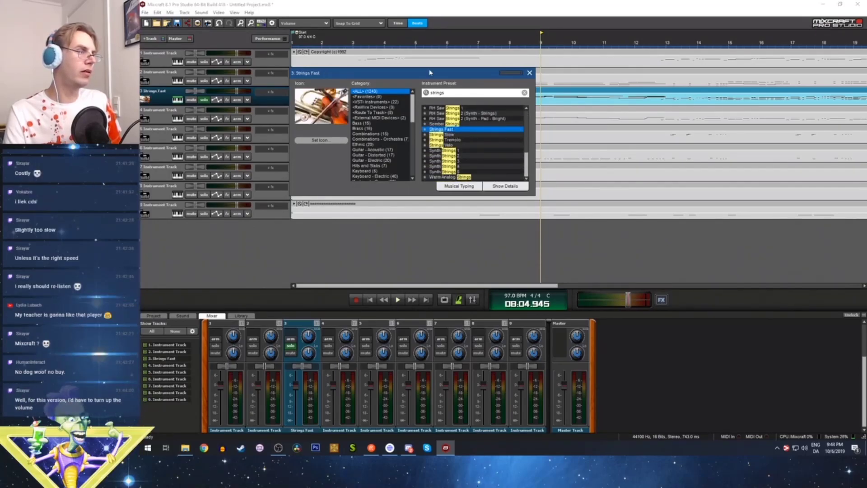
Move the instrument dialog clear of the tracks and audition the Strings Fast track from about bar 4
{"action": "left_click_drag", "start_coordinate": [426, 75], "coordinate": [421, 235]}
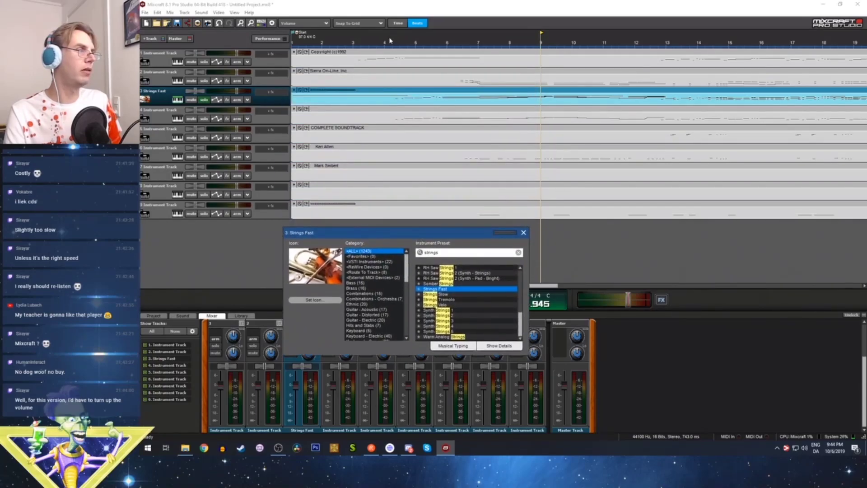
{"action": "left_click", "coordinate": [388, 40]}
{"action": "key", "text": "space"}
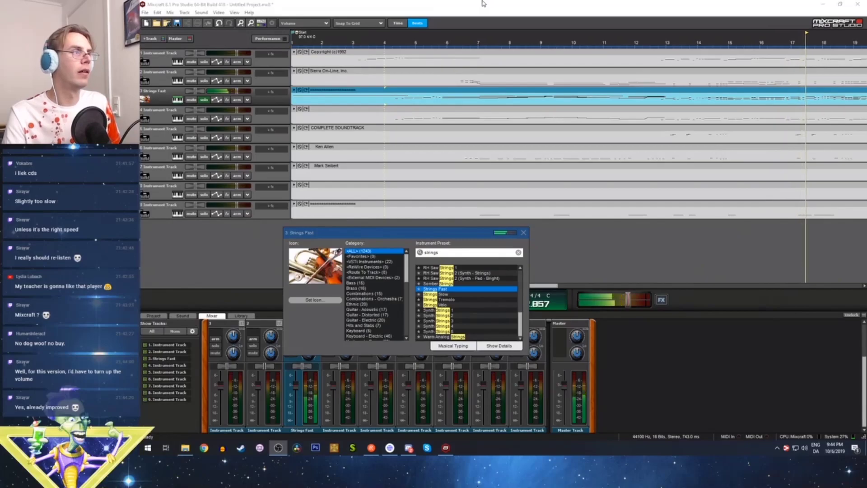
{"action": "key", "text": "space"}
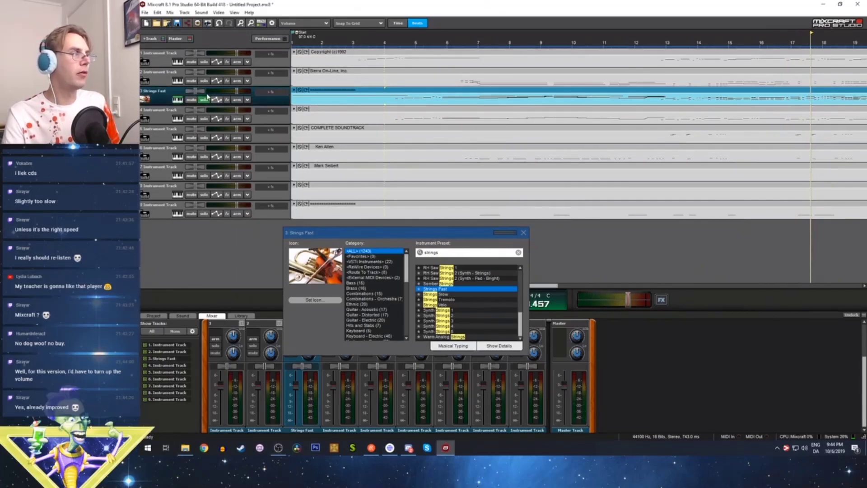
Add the Acoustica Pro Studio Reverb effect to the Strings Fast track and adjust its output mix and late gain
{"action": "left_click", "coordinate": [226, 99]}
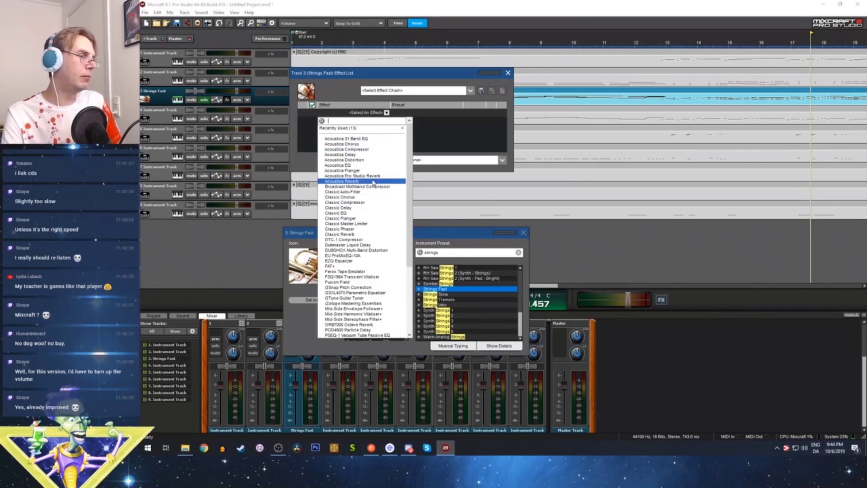
{"action": "left_click", "coordinate": [373, 176]}
{"action": "left_click", "coordinate": [474, 113]}
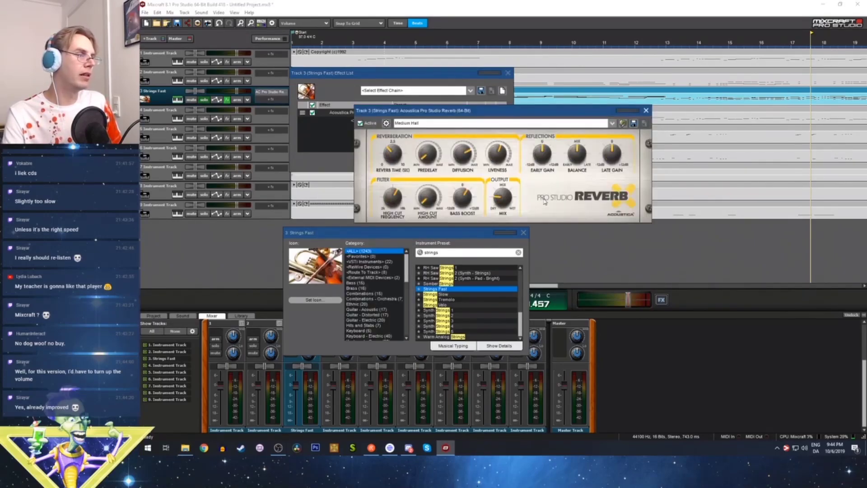
{"action": "left_click_drag", "start_coordinate": [501, 197], "coordinate": [507, 186]}
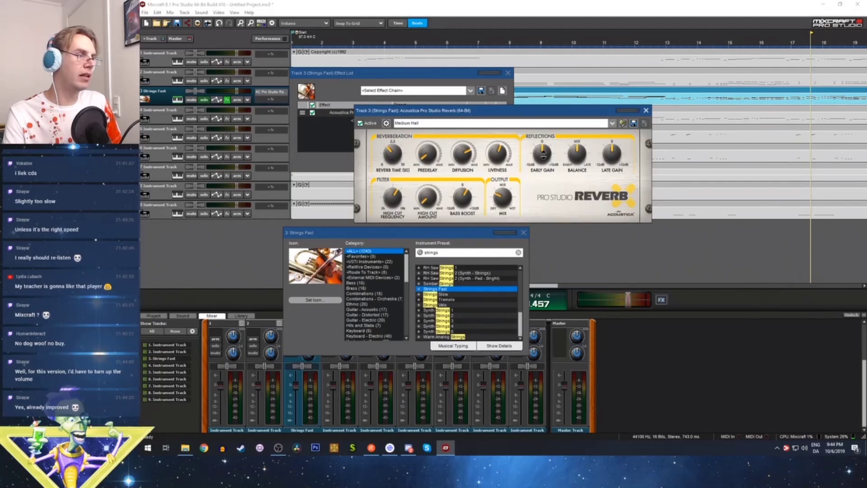
{"action": "left_click_drag", "start_coordinate": [612, 154], "coordinate": [609, 171]}
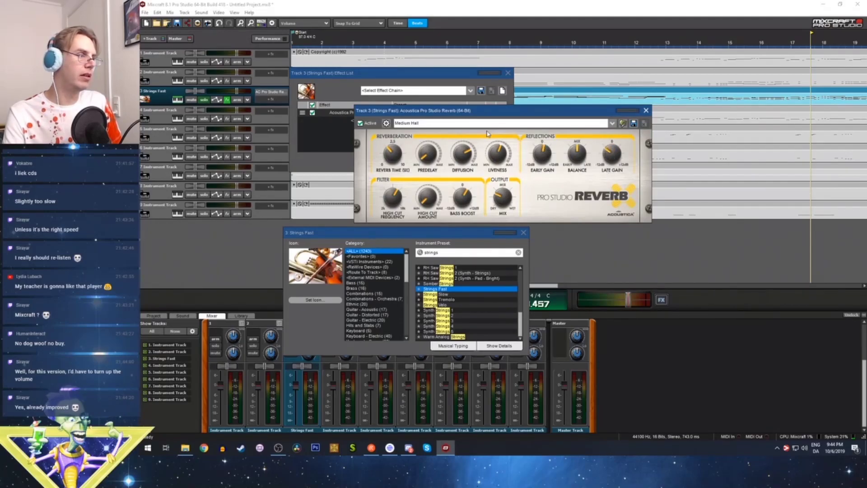
Audition the Strings Fast track with reverb from about bar 9 and fine-tune the reverb's output mix
{"action": "left_click", "coordinate": [547, 33]}
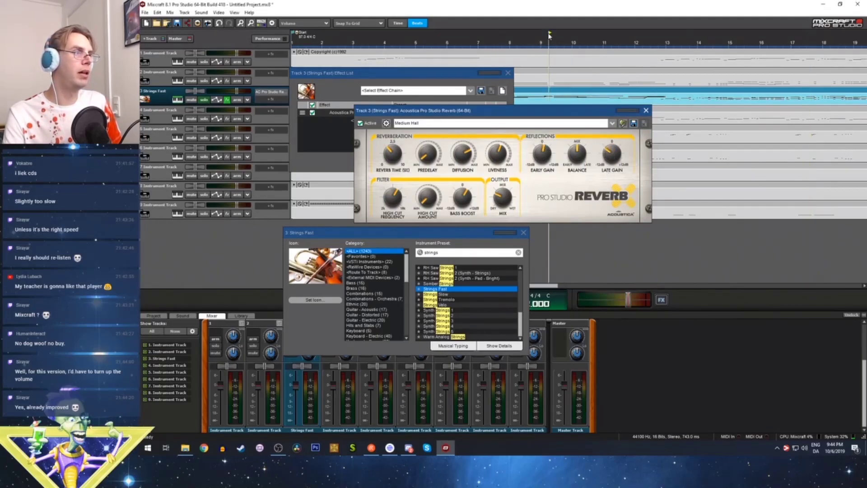
{"action": "key", "text": "space"}
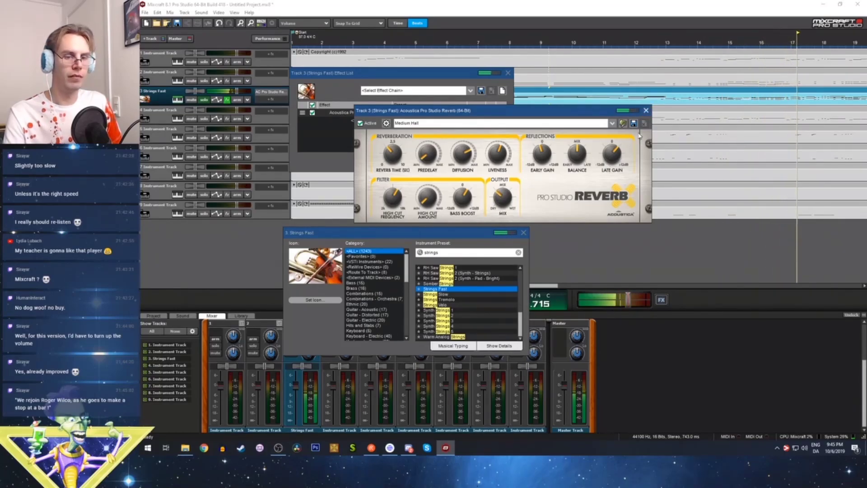
{"action": "left_click", "coordinate": [498, 160]}
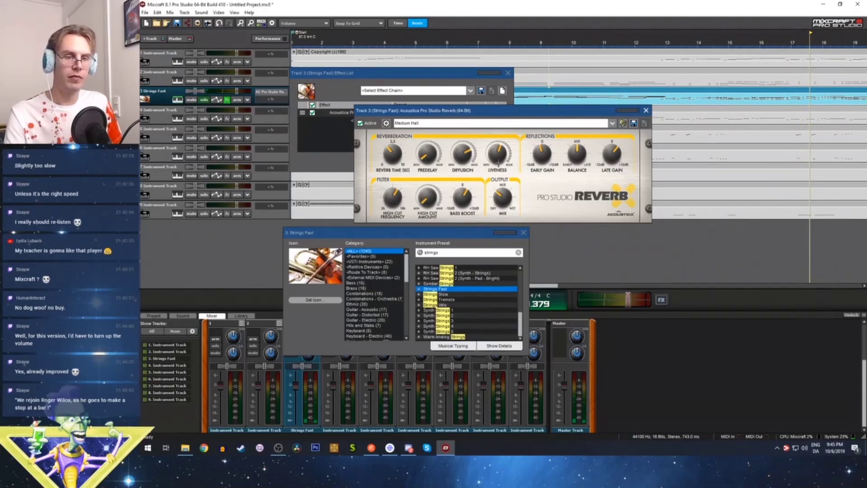
{"action": "left_click", "coordinate": [500, 197]}
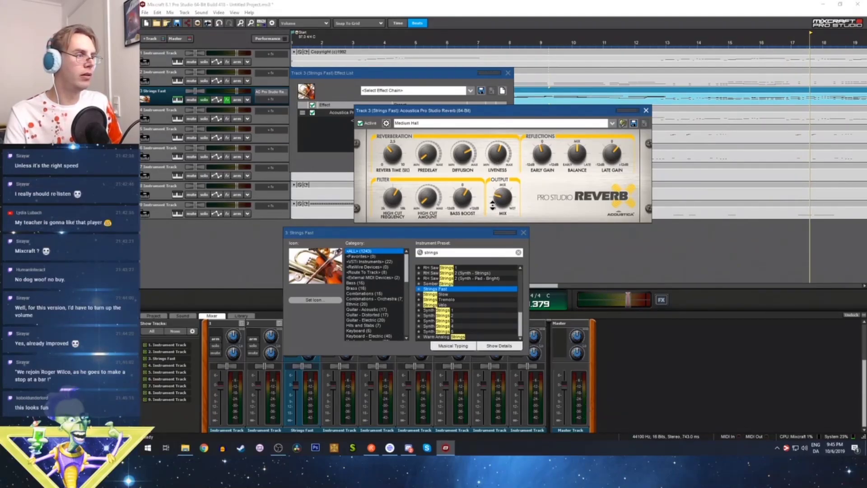
Close the reverb settings, the Strings Fast effect list and its instrument selection
{"action": "left_click", "coordinate": [646, 111]}
{"action": "left_click_drag", "start_coordinate": [424, 76], "coordinate": [463, 125]}
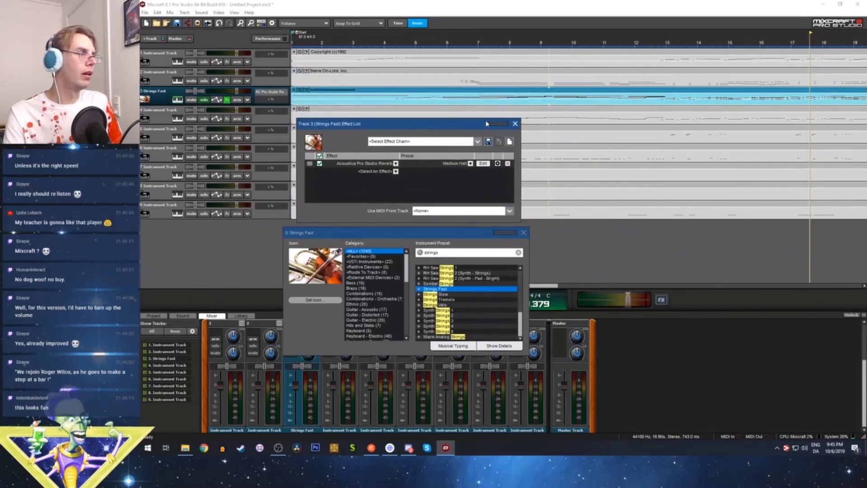
{"action": "left_click", "coordinate": [515, 125]}
{"action": "left_click", "coordinate": [524, 233]}
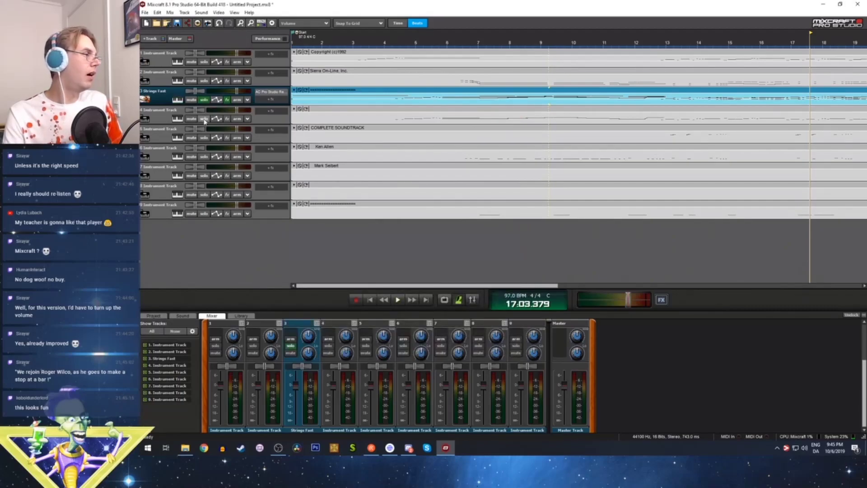
Switch the solo from the Strings Fast track to the fourth track and audition it from about bar 4
{"action": "left_click", "coordinate": [204, 99]}
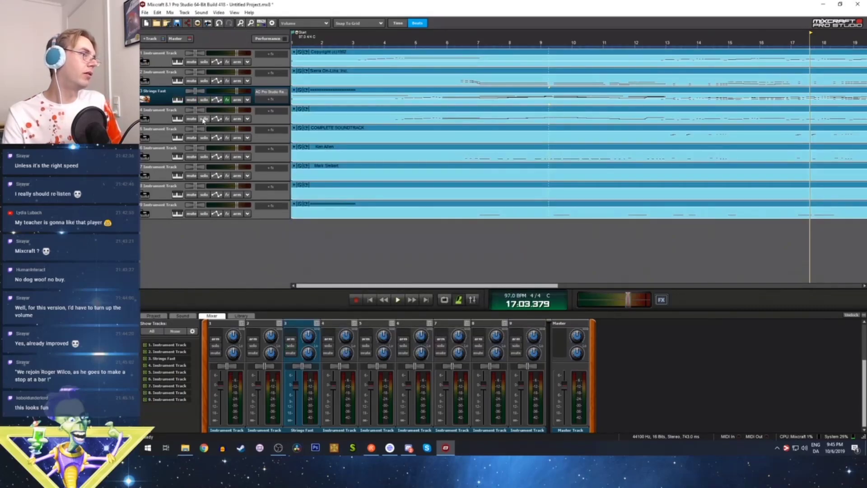
{"action": "left_click", "coordinate": [204, 119]}
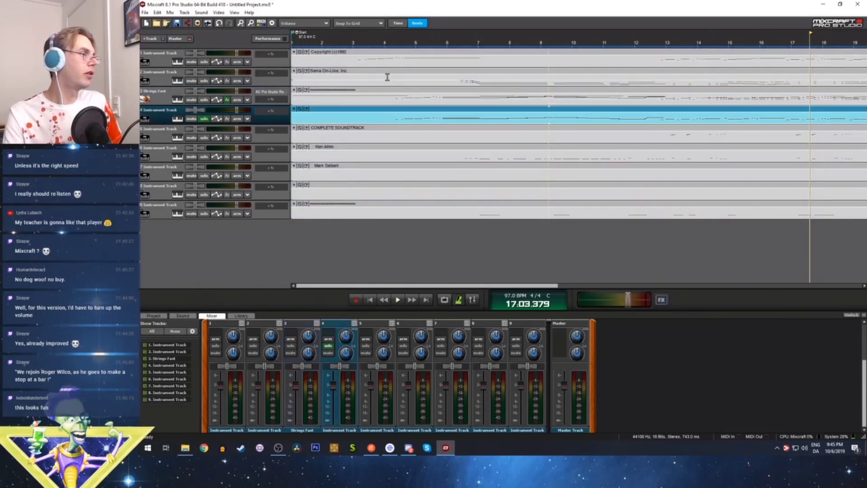
{"action": "left_click", "coordinate": [394, 42]}
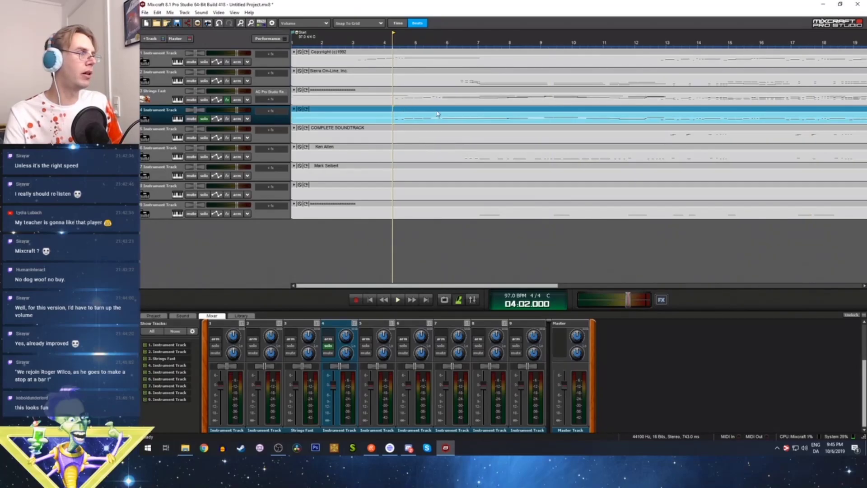
{"action": "key", "text": "space"}
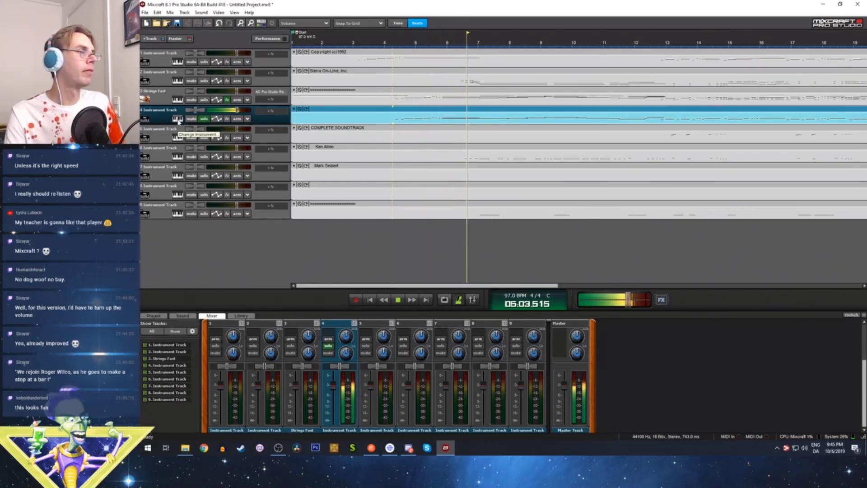
{"action": "key", "text": "space"}
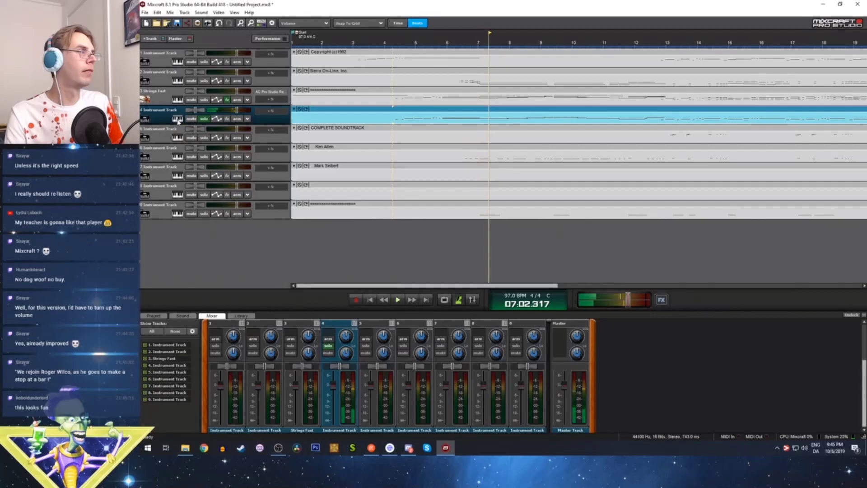
Search the fourth track's instrument presets for "french" and assign French Horn Ensemble
{"action": "left_click", "coordinate": [177, 119]}
{"action": "type", "text": "french"}
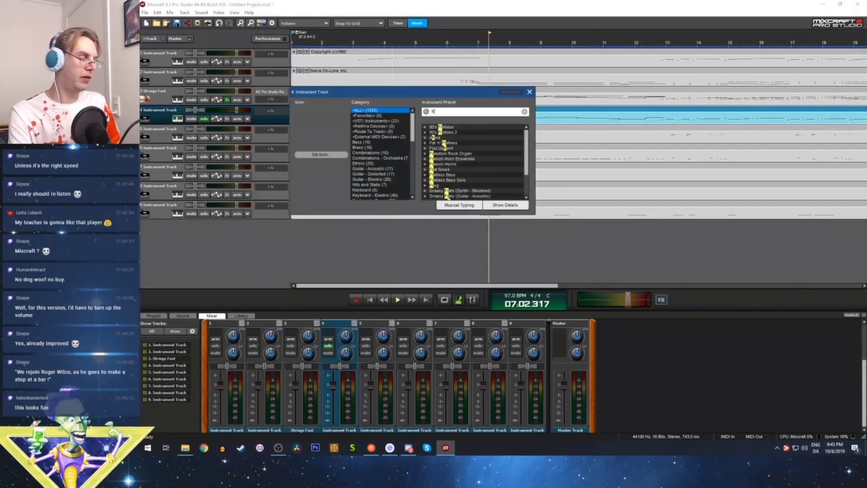
{"action": "left_click", "coordinate": [453, 127]}
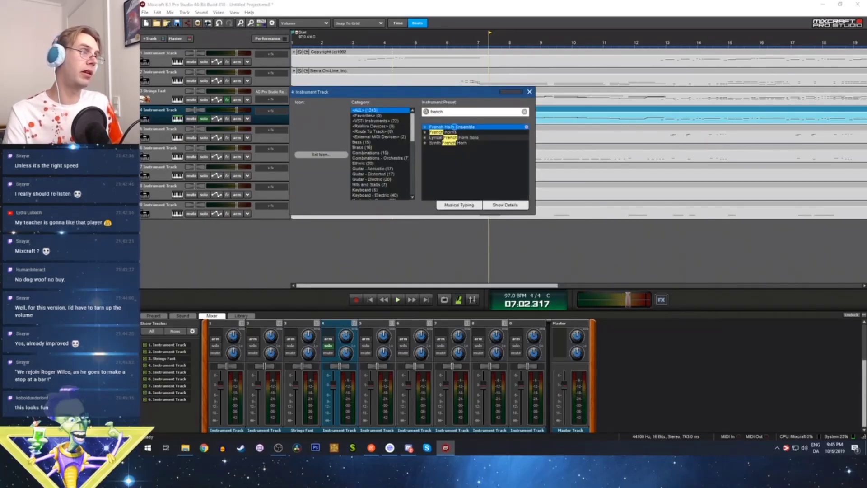
Move the instrument dialog clear of the tracks and audition the French Horn Ensemble track from about bar 4
{"action": "left_click_drag", "start_coordinate": [442, 94], "coordinate": [454, 261]}
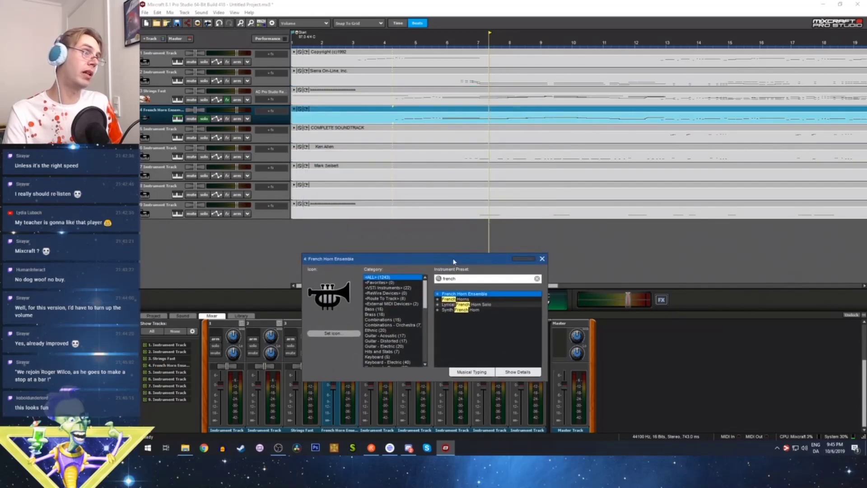
{"action": "left_click", "coordinate": [394, 44]}
{"action": "key", "text": "space"}
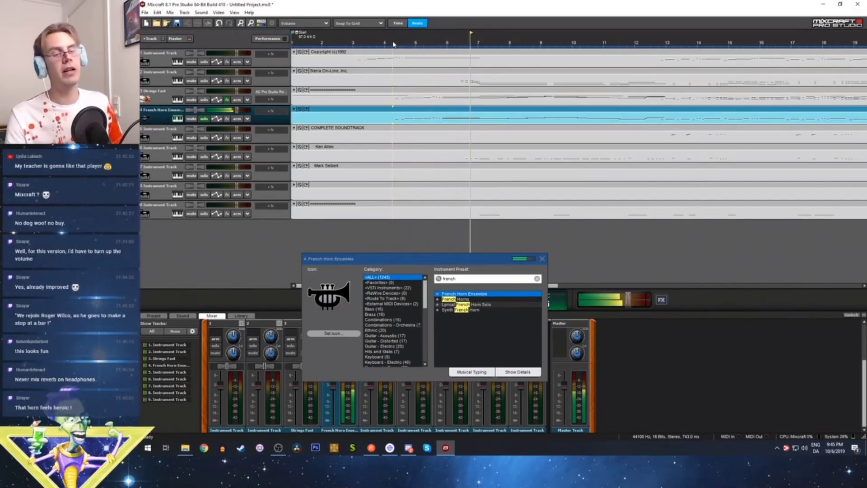
{"action": "key", "text": "space"}
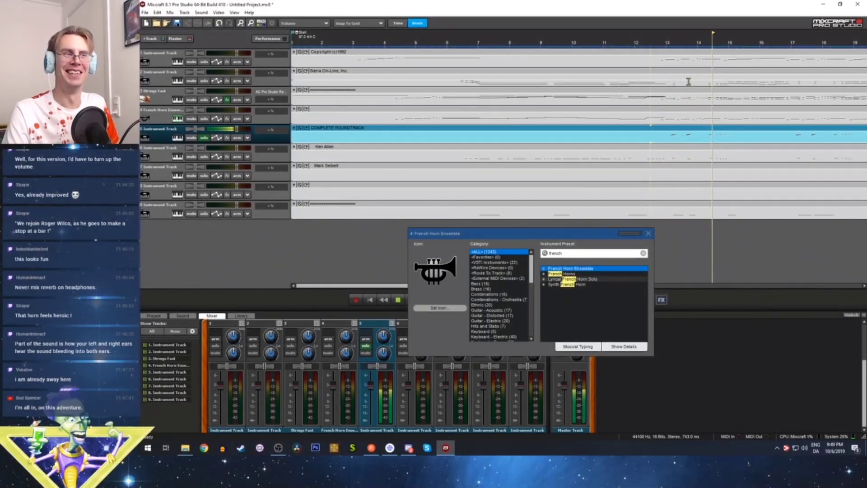
Try the Pan Flute preset on the fourth track with playback from bar 13, undo the preset change and close its instrument dialog
{"action": "key", "text": "space"}
{"action": "double_click", "coordinate": [579, 254]}
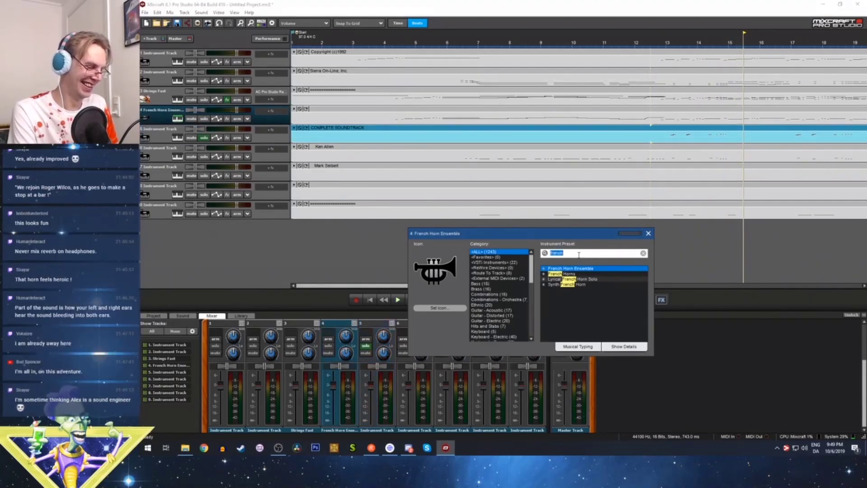
{"action": "type", "text": "flute"}
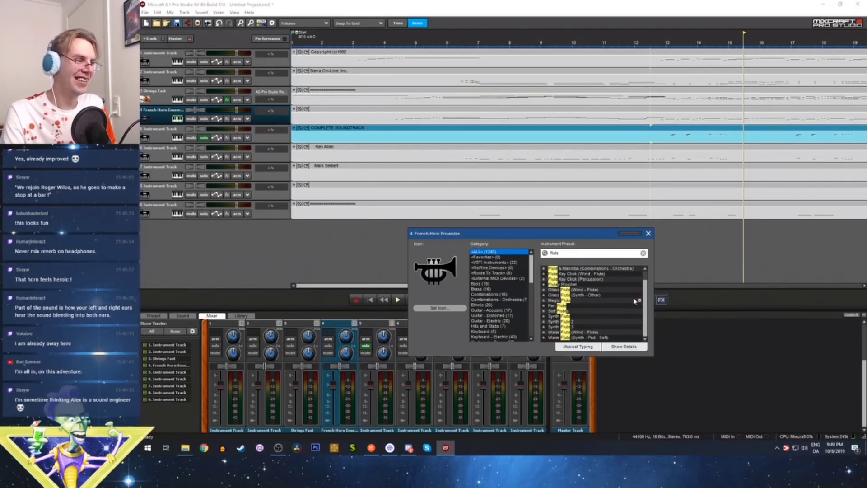
{"action": "left_click", "coordinate": [570, 306]}
{"action": "left_click", "coordinate": [665, 44]}
{"action": "key", "text": "space"}
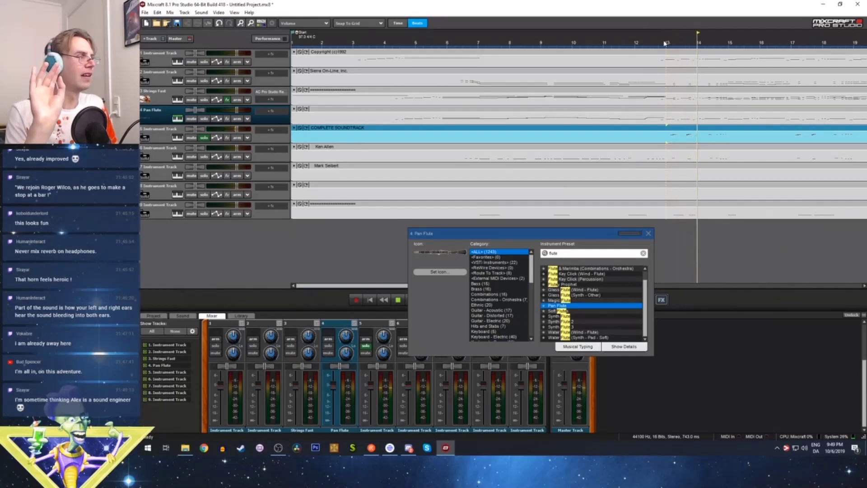
{"action": "key", "text": "space"}
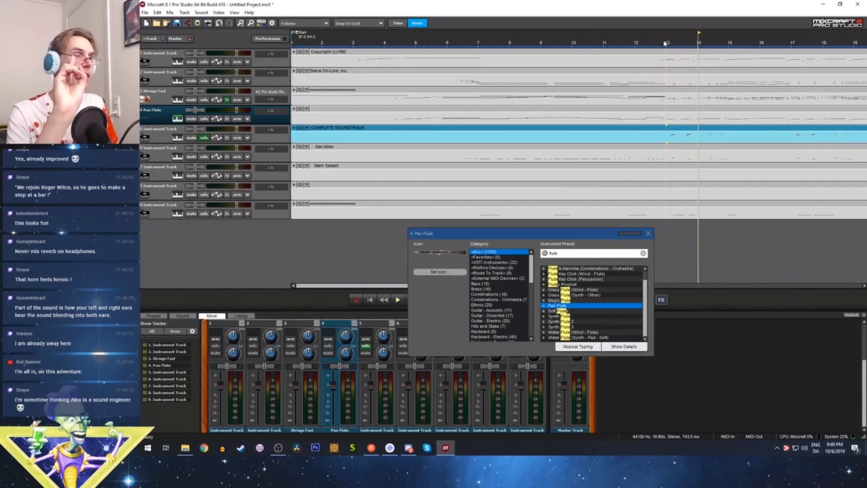
{"action": "key", "text": "ctrl+z"}
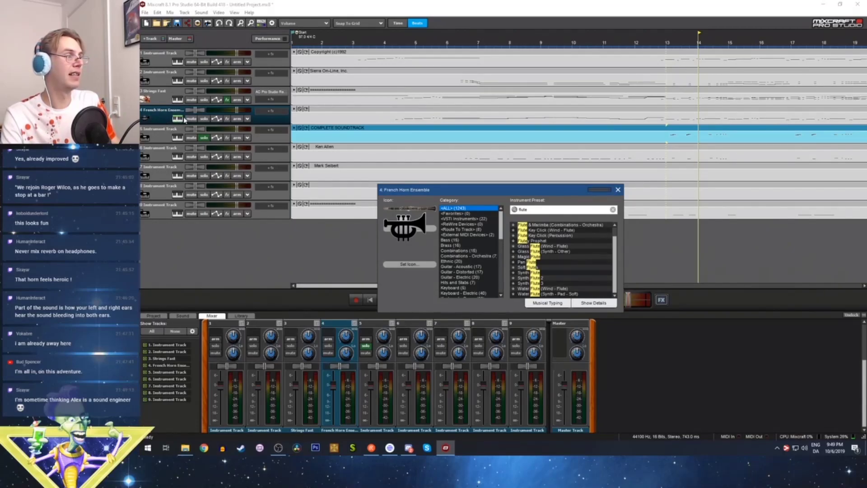
{"action": "left_click", "coordinate": [618, 189]}
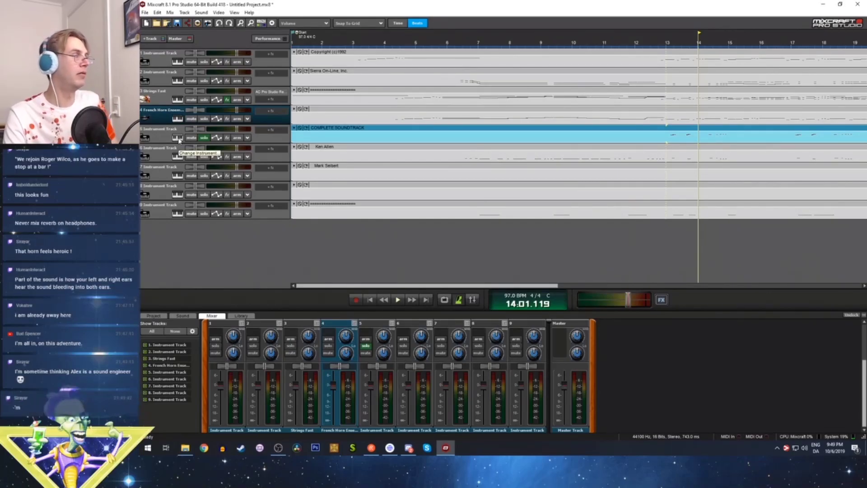
Search the fifth track's presets for "flute", assign Pan Flute, set the playback position to bar 13 and clear the dialog off the tracks
{"action": "left_click", "coordinate": [178, 138]}
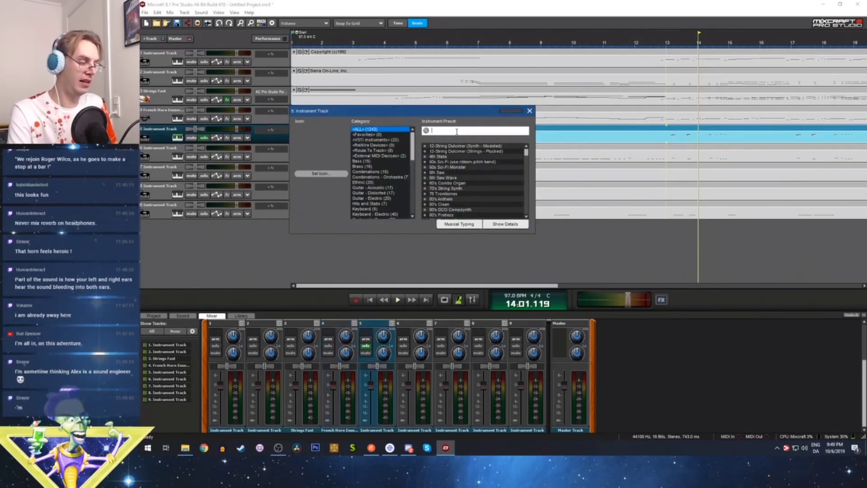
{"action": "type", "text": "flute"}
{"action": "left_click", "coordinate": [454, 193]}
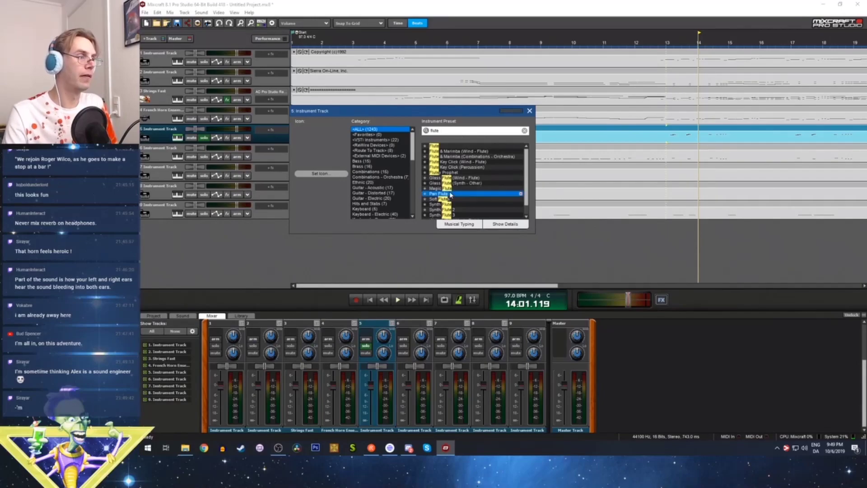
{"action": "left_click", "coordinate": [668, 44]}
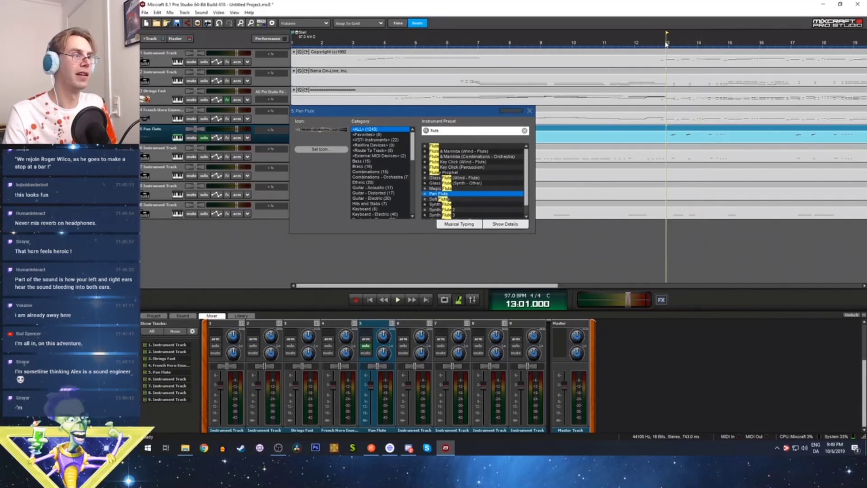
{"action": "left_click_drag", "start_coordinate": [382, 111], "coordinate": [360, 209]}
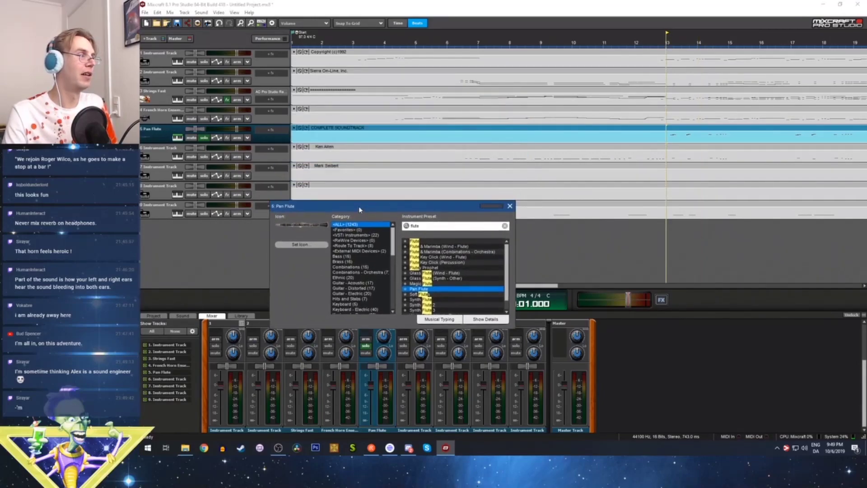
Assign the Pan Flute preset to the fourth track and switch the solo from the fifth track to it
{"action": "left_click", "coordinate": [178, 119]}
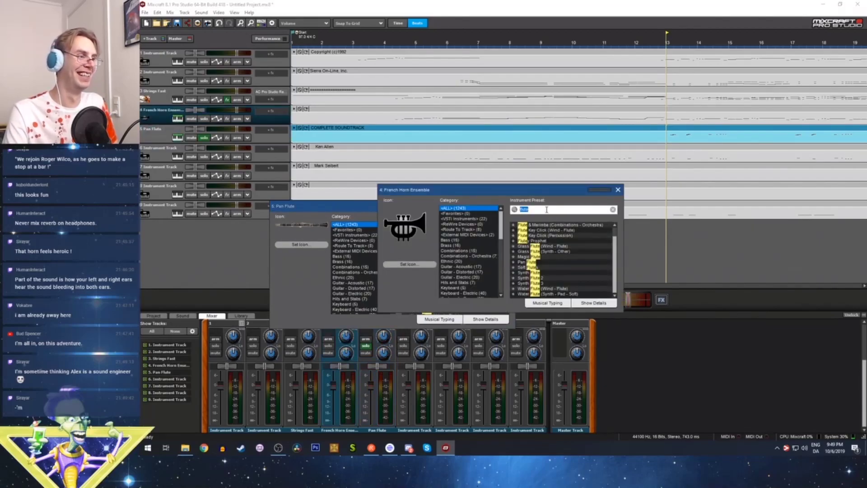
{"action": "left_click", "coordinate": [537, 264]}
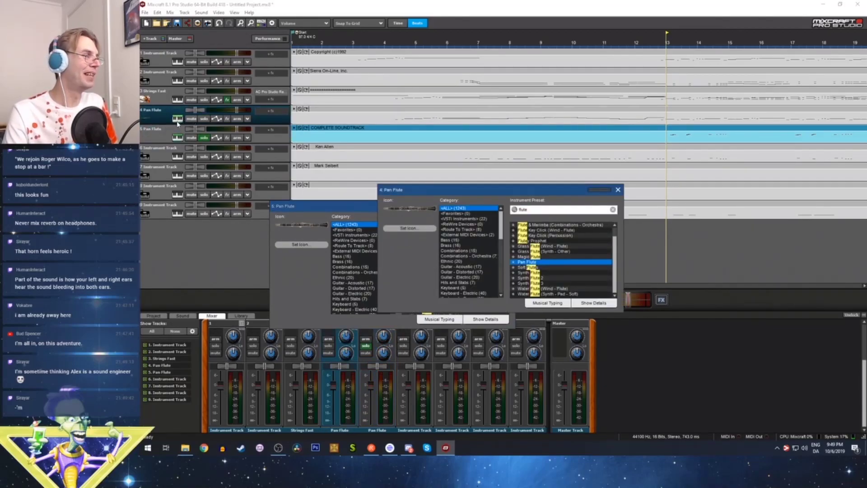
{"action": "left_click", "coordinate": [204, 138]}
{"action": "left_click", "coordinate": [204, 119]}
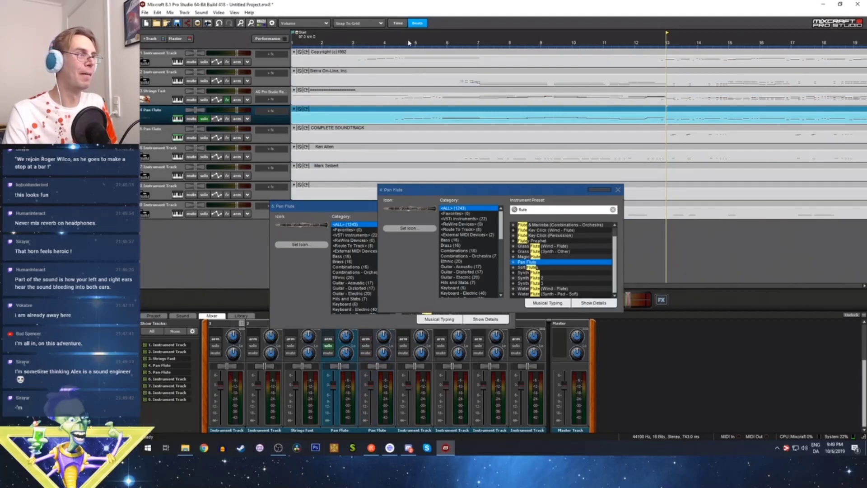
Audition the soloed Pan Flute on the fourth track from about bar 4 and again from about bar 13
{"action": "key", "text": "space"}
{"action": "left_click", "coordinate": [395, 41]}
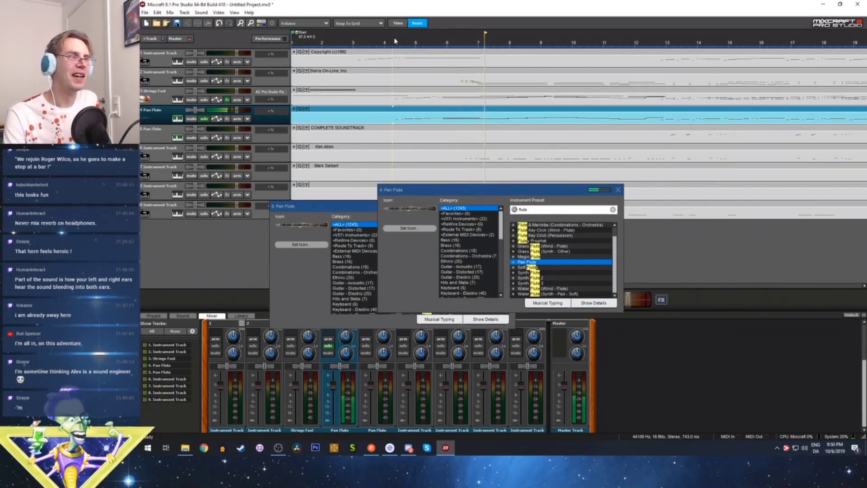
{"action": "left_click", "coordinate": [673, 39]}
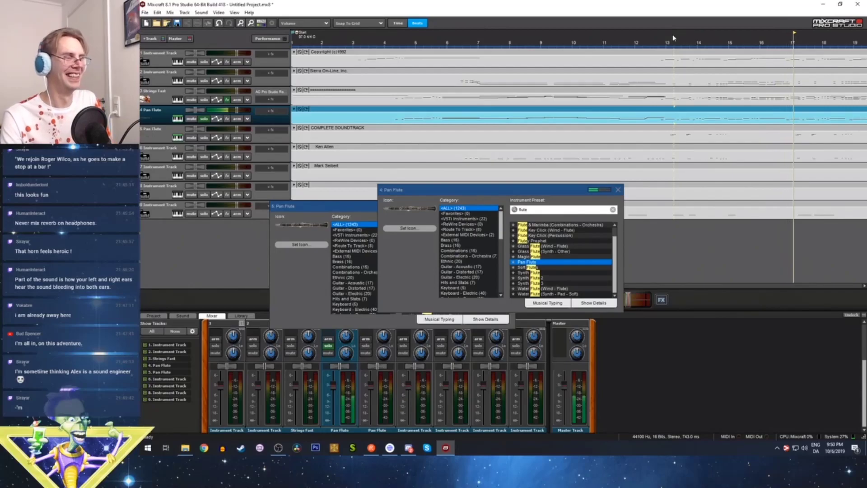
Stop playback, switch the solo from the fourth track to the fifth, and undo the fourth track's Pan Flute preset
{"action": "key", "text": "space"}
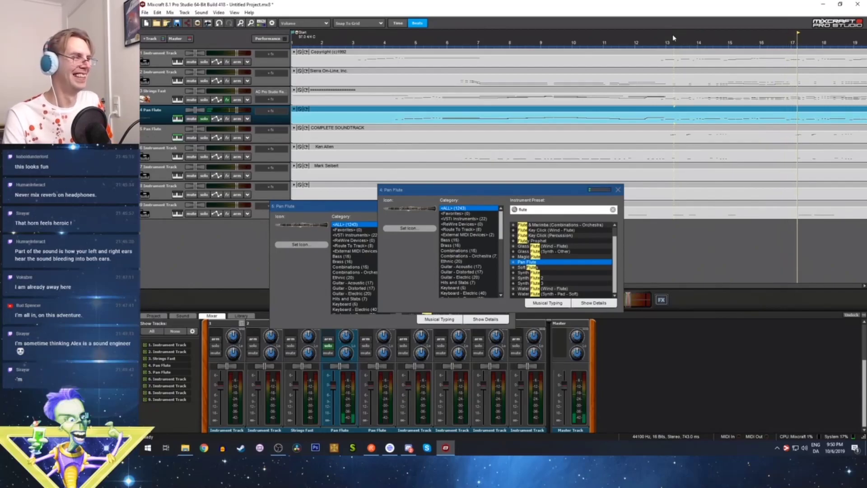
{"action": "left_click", "coordinate": [204, 119]}
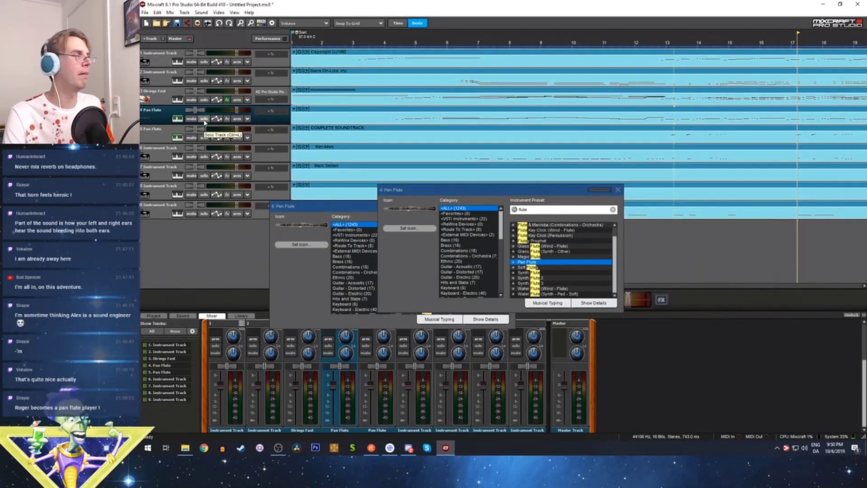
{"action": "key", "text": "Down"}
{"action": "key", "text": "ctrl+l"}
{"action": "key", "text": "ctrl+z"}
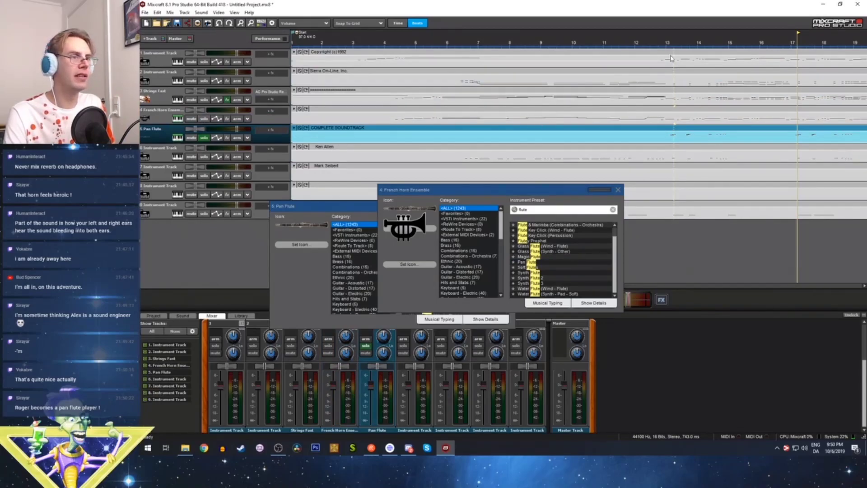
Audition the soloed fifth track from about bar 13, and again with the third and fourth tracks also soloed
{"action": "left_click", "coordinate": [665, 42]}
{"action": "key", "text": "space"}
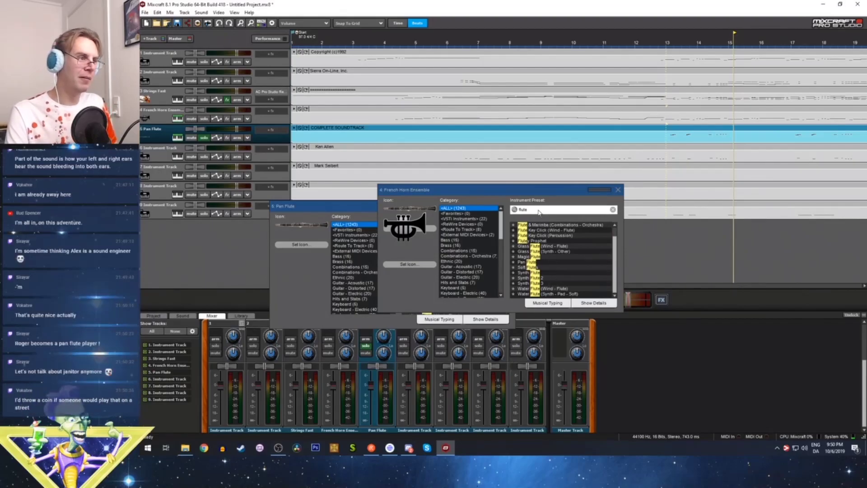
{"action": "left_click", "coordinate": [204, 118]}
{"action": "left_click", "coordinate": [204, 100]}
{"action": "left_click", "coordinate": [656, 47]}
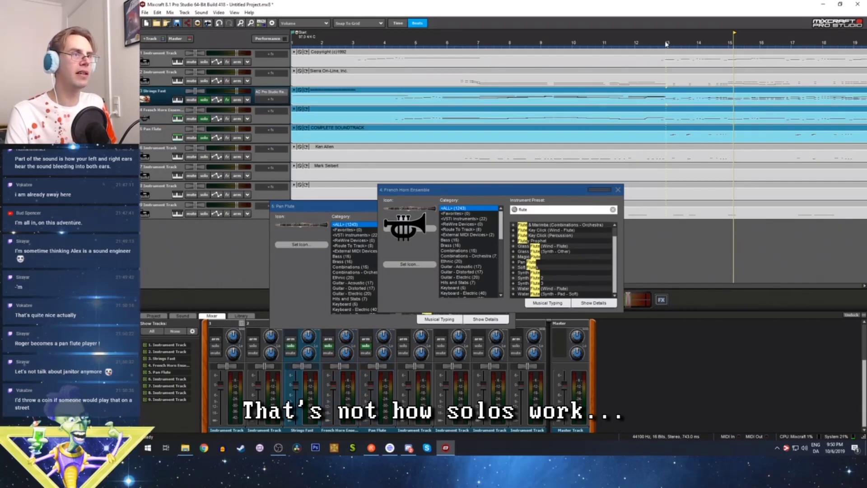
{"action": "key", "text": "space"}
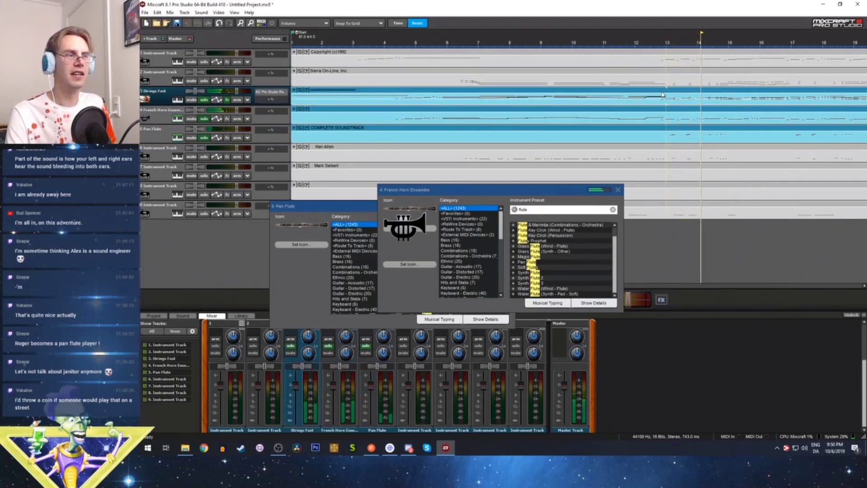
{"action": "key", "text": "space"}
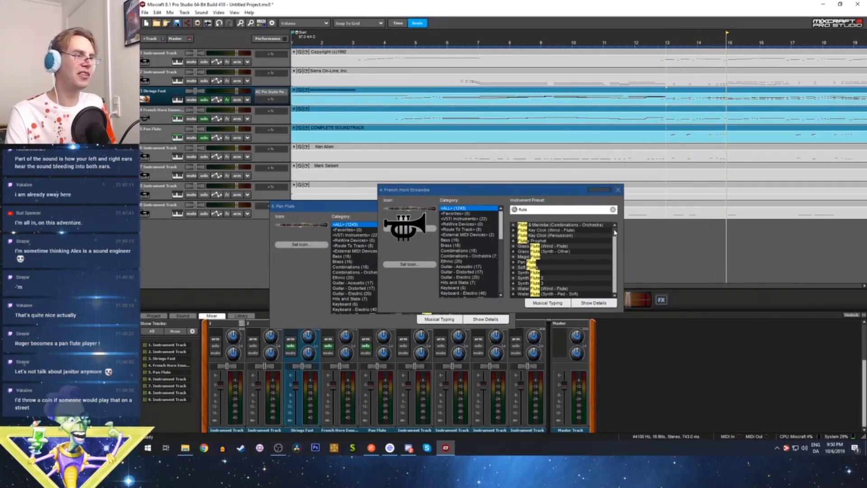
Try the Synth Flute 2 preset on the fourth track with only the fifth soloed, and undo the solo and preset changes
{"action": "left_click", "coordinate": [547, 278]}
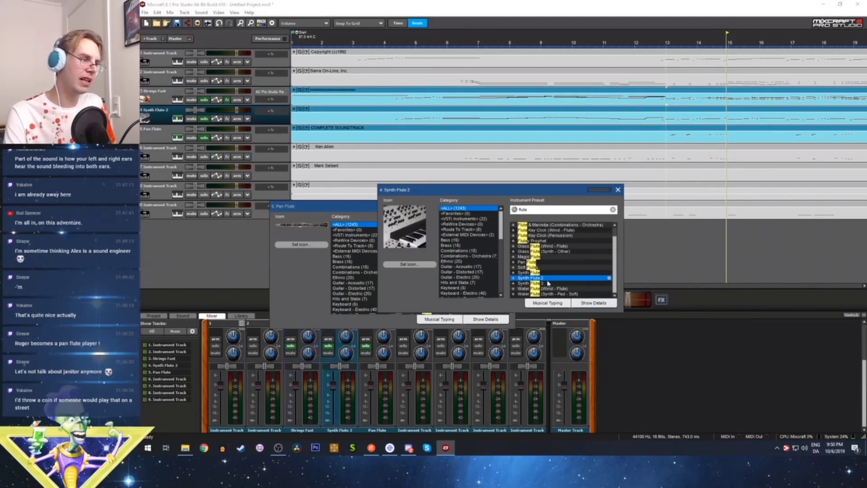
{"action": "left_click", "coordinate": [204, 119]}
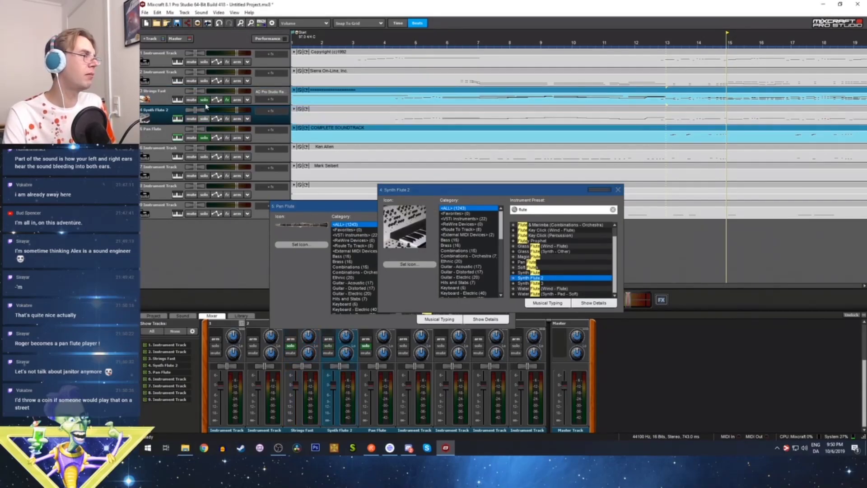
{"action": "left_click", "coordinate": [204, 99]}
{"action": "left_click", "coordinate": [667, 46]}
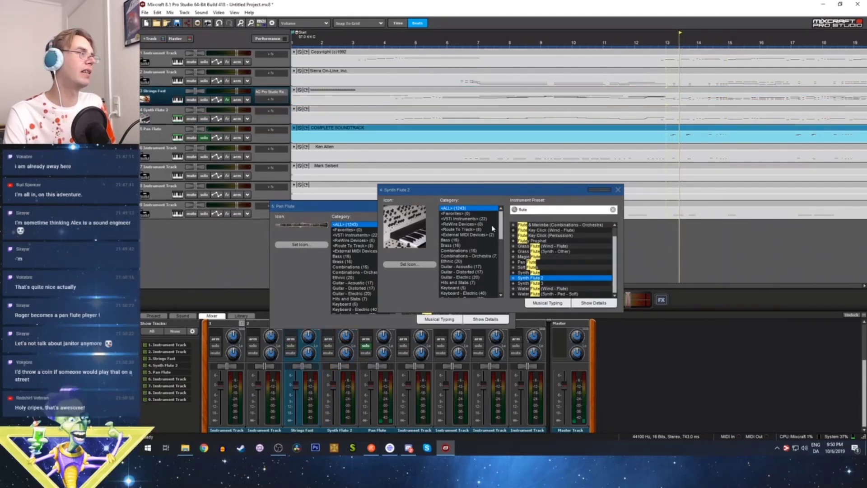
{"action": "key", "text": "ctrl+z"}
{"action": "key", "text": "ctrl+z"}
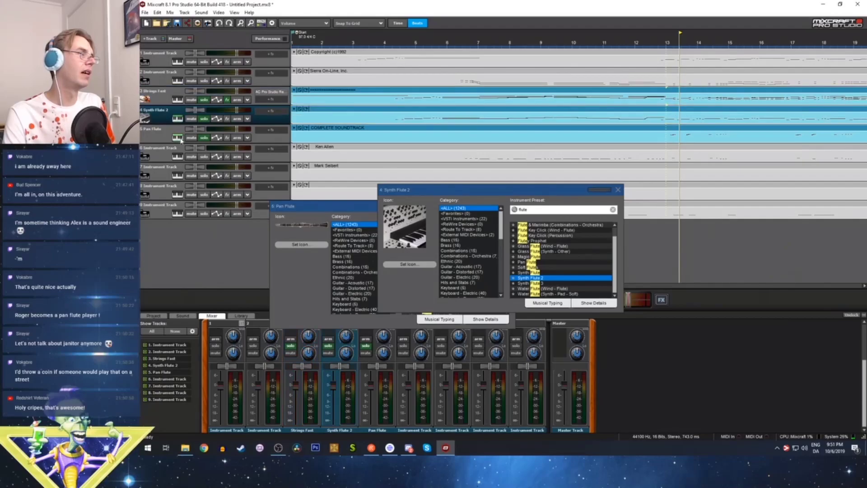
{"action": "key", "text": "ctrl+z"}
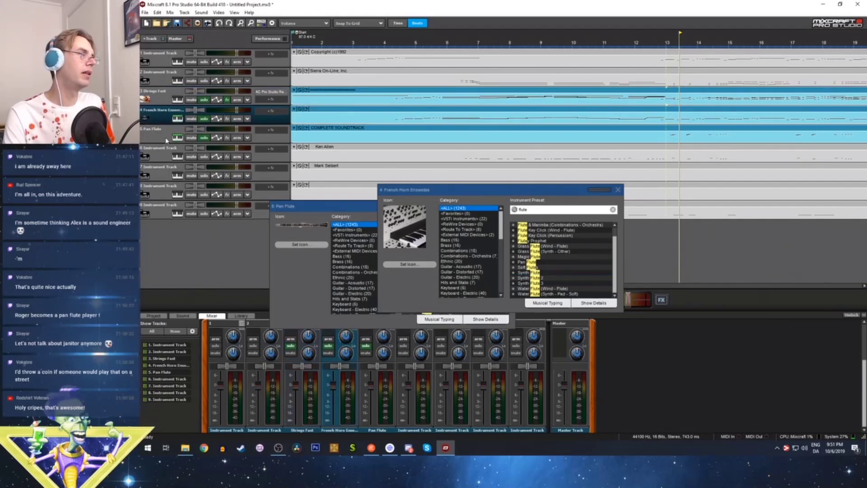
Close the fourth track's instrument dialog, assign Synth Flute 2 to the fifth track and move its dialog below the tracks
{"action": "left_click", "coordinate": [181, 119]}
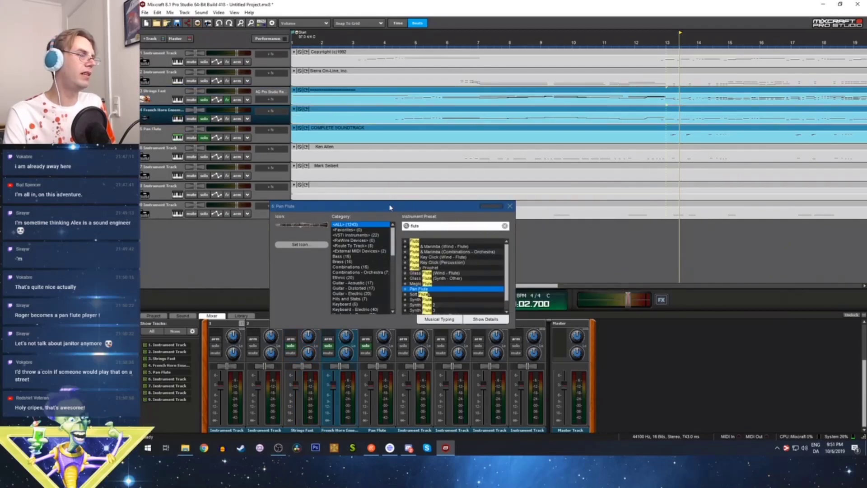
{"action": "left_click_drag", "start_coordinate": [390, 208], "coordinate": [642, 140]}
{"action": "scroll", "coordinate": [702, 225], "scroll_direction": "down", "scroll_amount": 1}
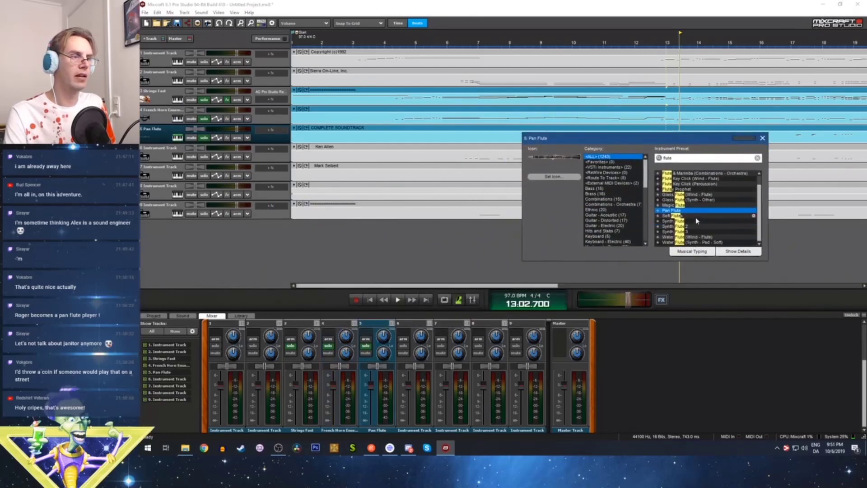
{"action": "left_click", "coordinate": [688, 226]}
{"action": "left_click_drag", "start_coordinate": [641, 138], "coordinate": [598, 222]}
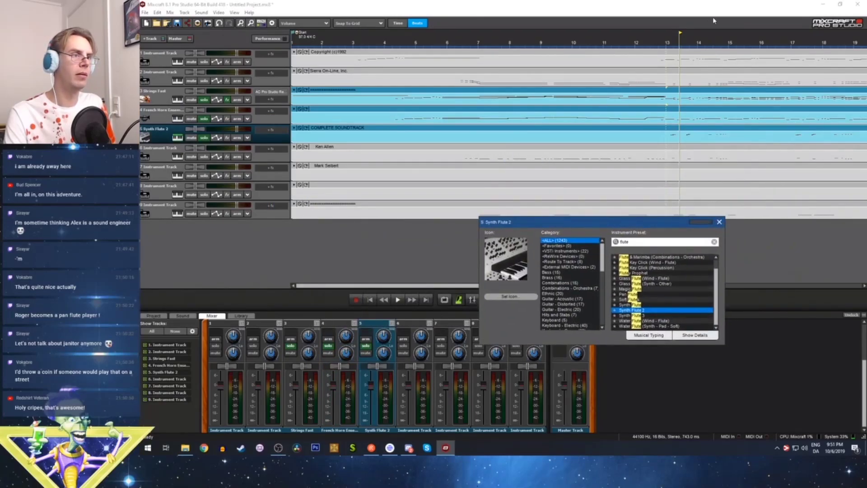
Audition Synth Flute 2 from about bar 13 with the third and fourth tracks, and again with the fifth track soloed alone
{"action": "left_click", "coordinate": [667, 34]}
{"action": "key", "text": "space"}
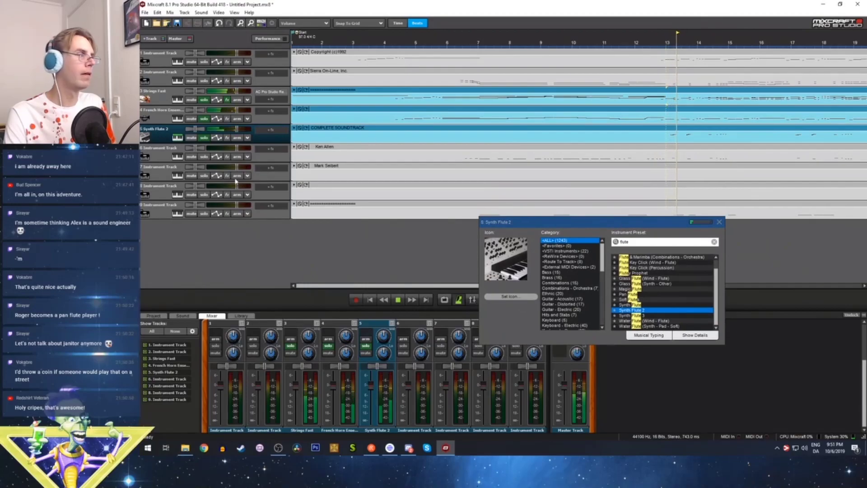
{"action": "left_click", "coordinate": [343, 134]}
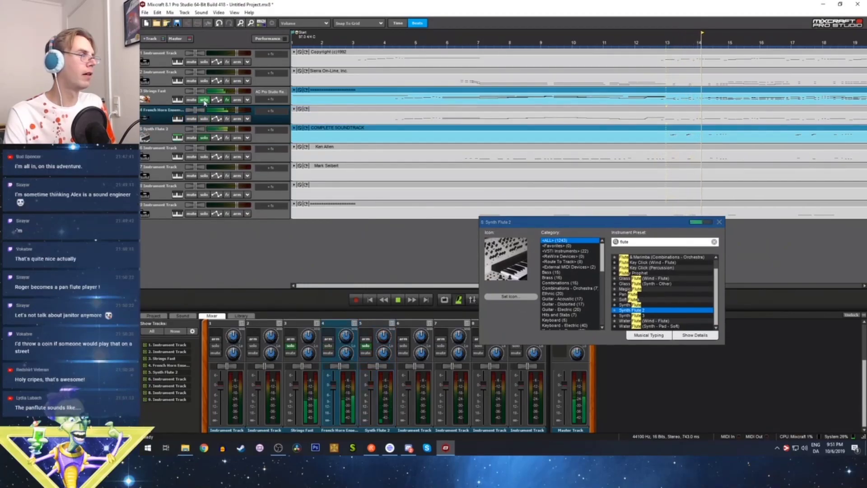
{"action": "key", "text": "space"}
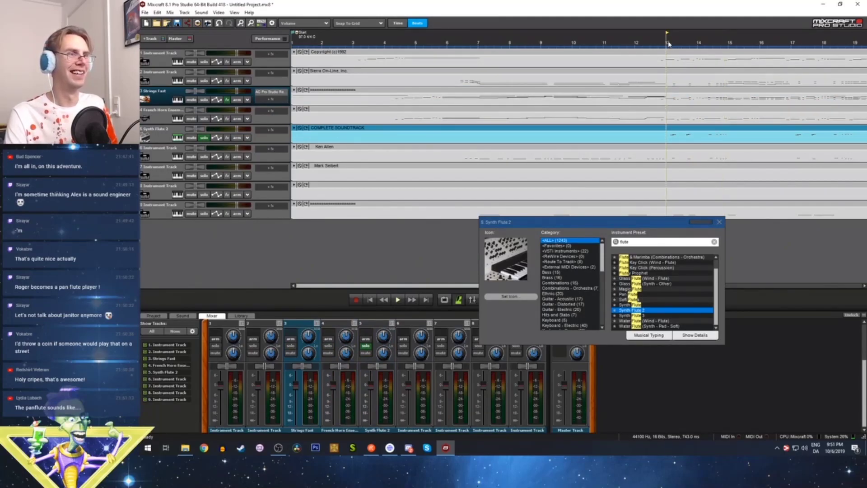
{"action": "key", "text": "space"}
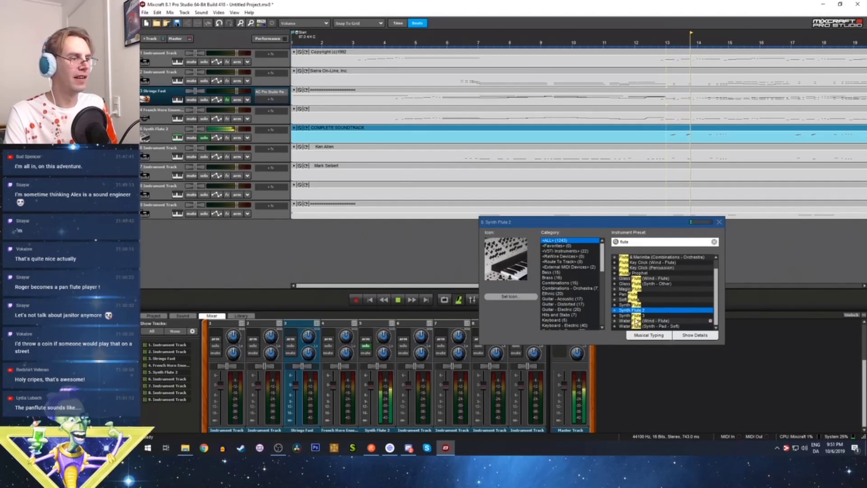
Try the Synth Flute 3 preset on the soloed fifth track and audition it from about bar 17
{"action": "left_click", "coordinate": [632, 316]}
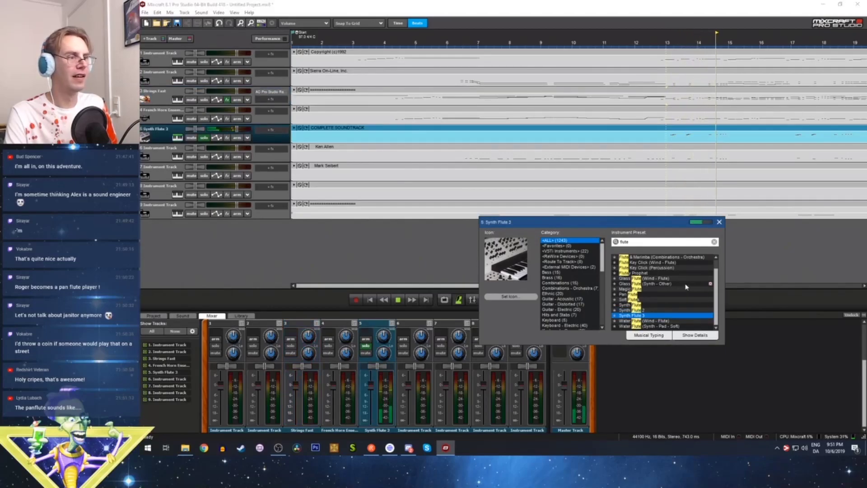
{"action": "key", "text": "space"}
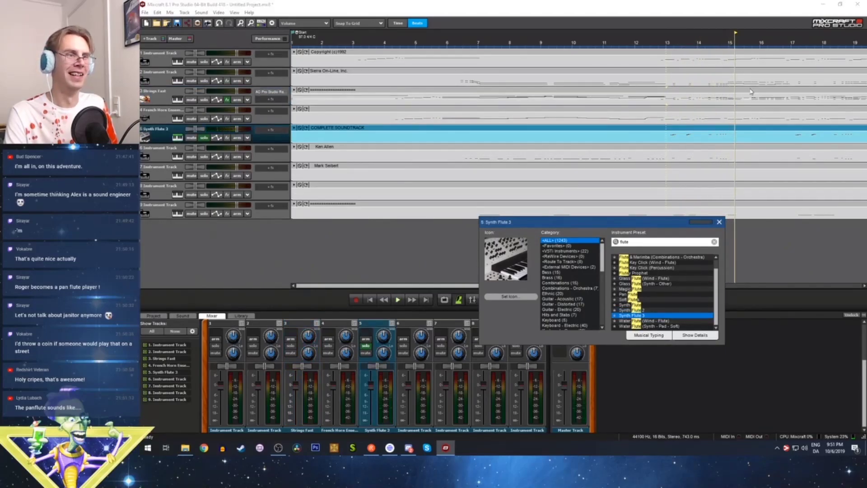
{"action": "left_click", "coordinate": [799, 38]}
{"action": "key", "text": "space"}
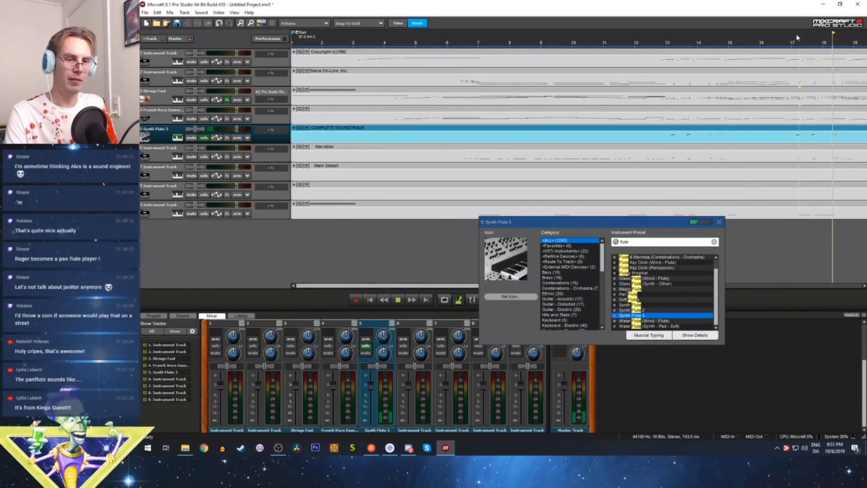
{"action": "key", "text": "space"}
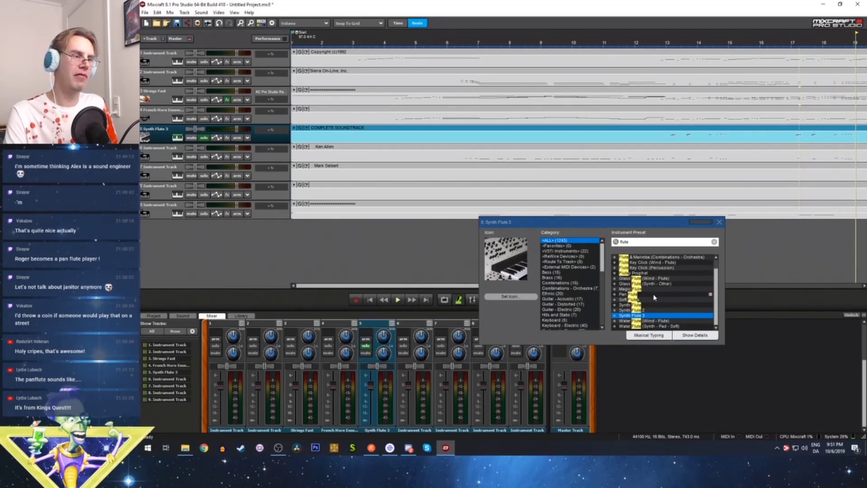
Unsolo the fifth track and audition the full mix from just before bar 13
{"action": "left_click", "coordinate": [203, 138]}
{"action": "left_click", "coordinate": [660, 39]}
{"action": "key", "text": "space"}
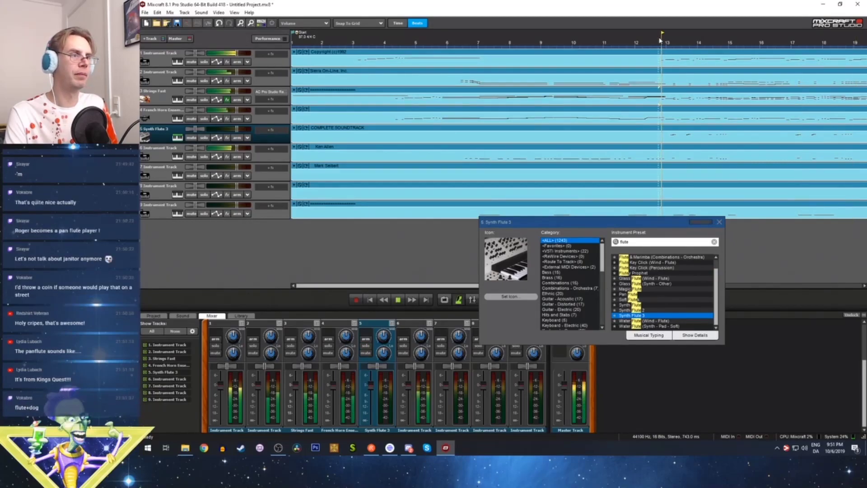
{"action": "key", "text": "space"}
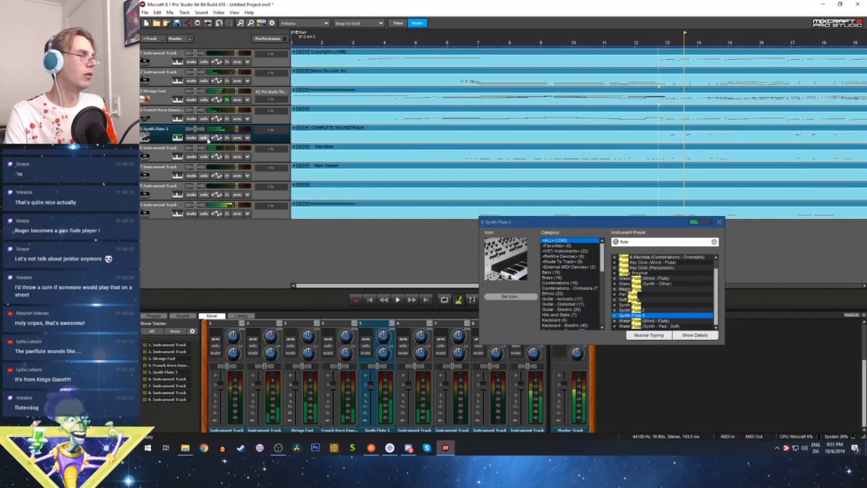
Solo the third, fourth and fifth tracks, play from about bar 13 and pan the fifth track slightly to the right
{"action": "left_click", "coordinate": [204, 137]}
{"action": "left_click", "coordinate": [204, 118]}
{"action": "left_click", "coordinate": [204, 99]}
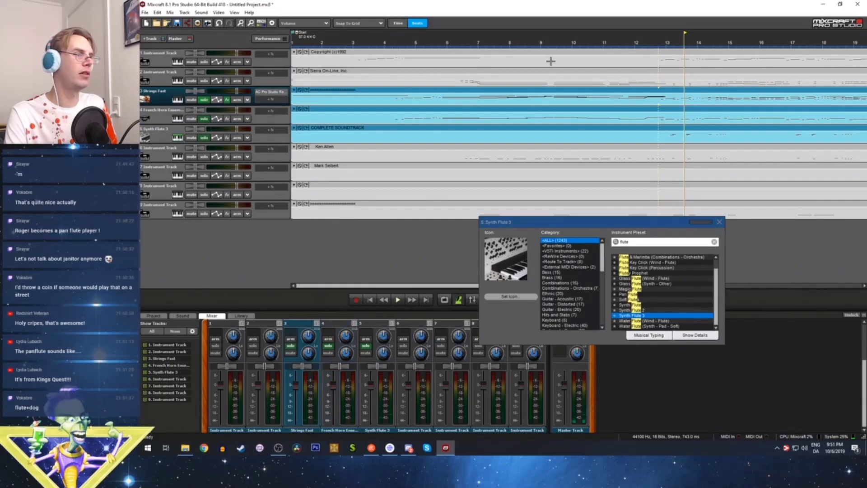
{"action": "left_click", "coordinate": [660, 38]}
{"action": "key", "text": "space"}
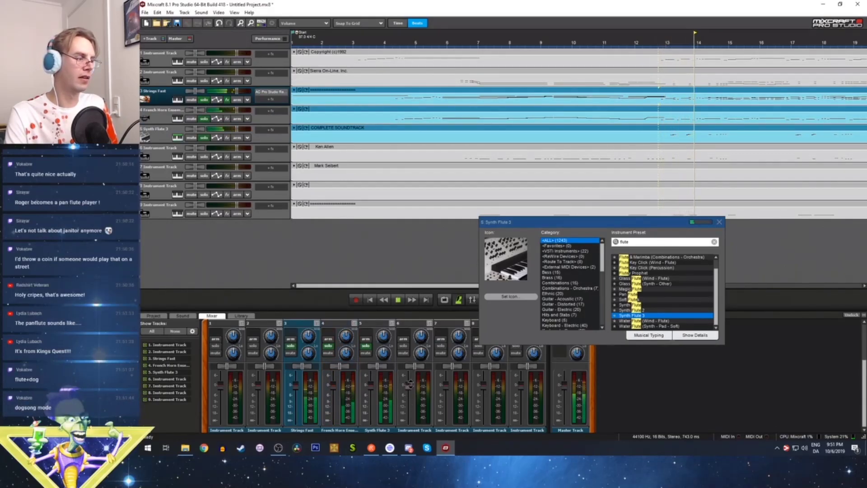
{"action": "left_click_drag", "start_coordinate": [377, 365], "coordinate": [394, 371]}
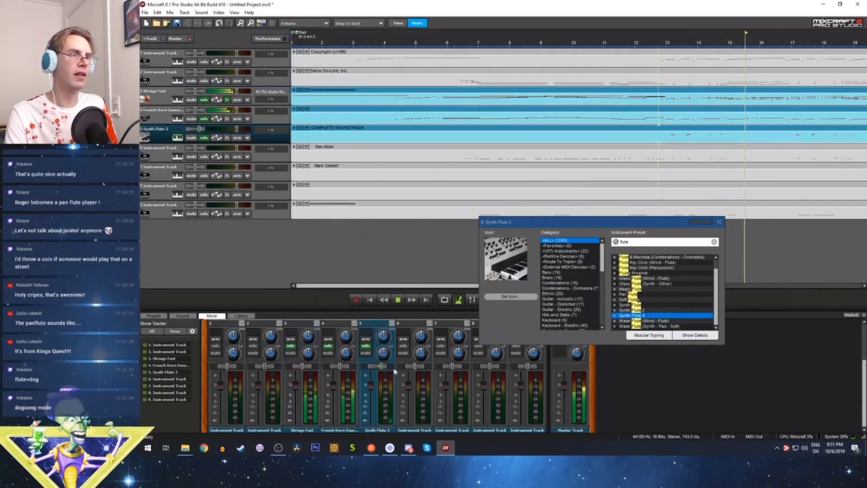
{"action": "key", "text": "space"}
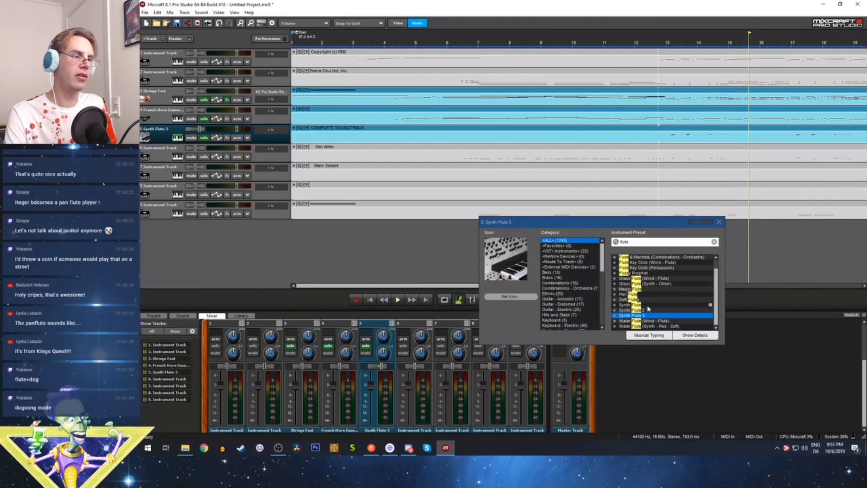
Assign the Flute preset to the fifth track and play the soloed tracks from about bar 13
{"action": "scroll", "coordinate": [655, 303], "scroll_direction": "up", "scroll_amount": 1}
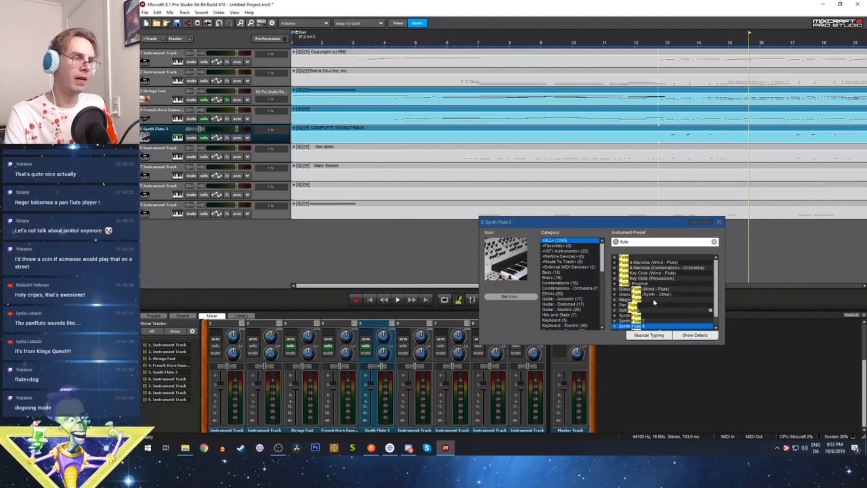
{"action": "left_click", "coordinate": [659, 257]}
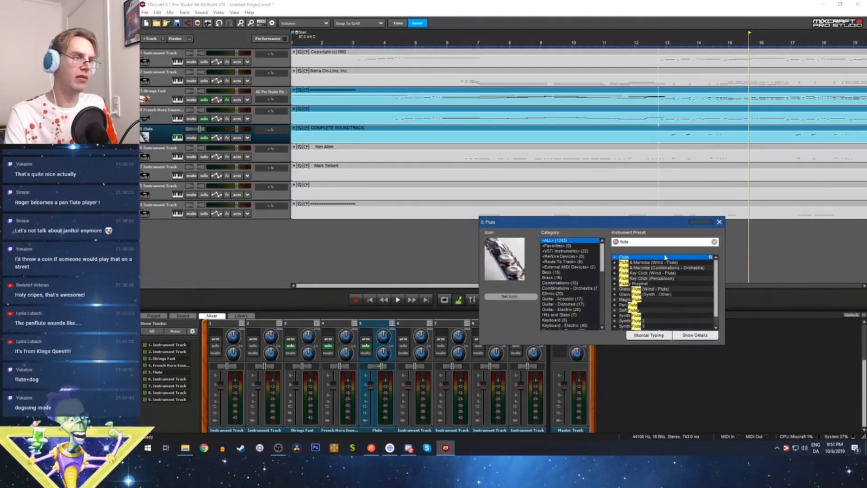
{"action": "left_click", "coordinate": [665, 43]}
{"action": "key", "text": "space"}
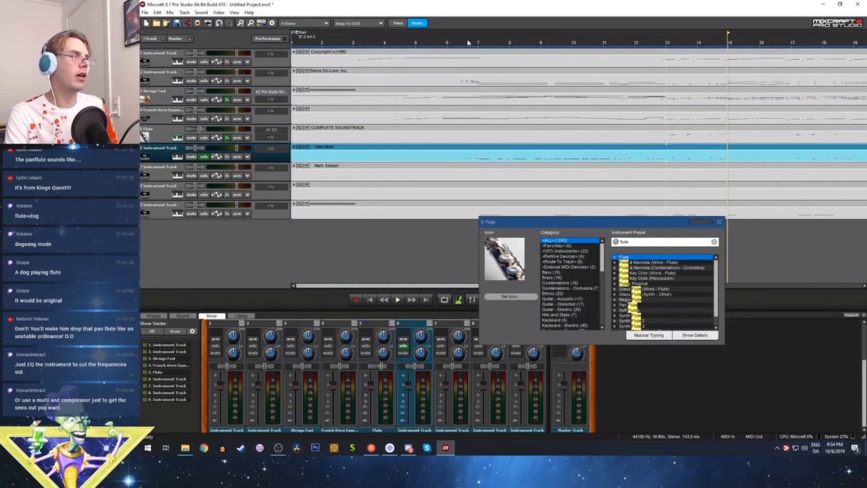
Audition the soloed sixth track twice from midway between bars 6 and 7
{"action": "left_click", "coordinate": [463, 41]}
{"action": "key", "text": "space"}
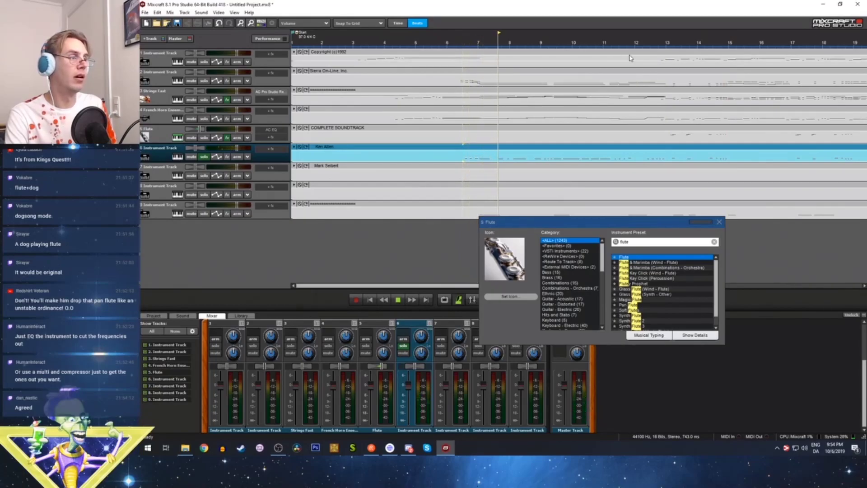
{"action": "key", "text": "space"}
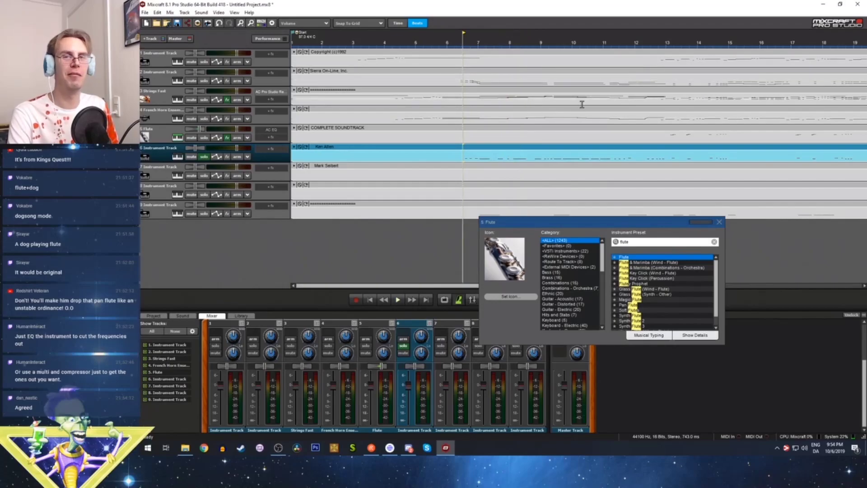
{"action": "key", "text": "space"}
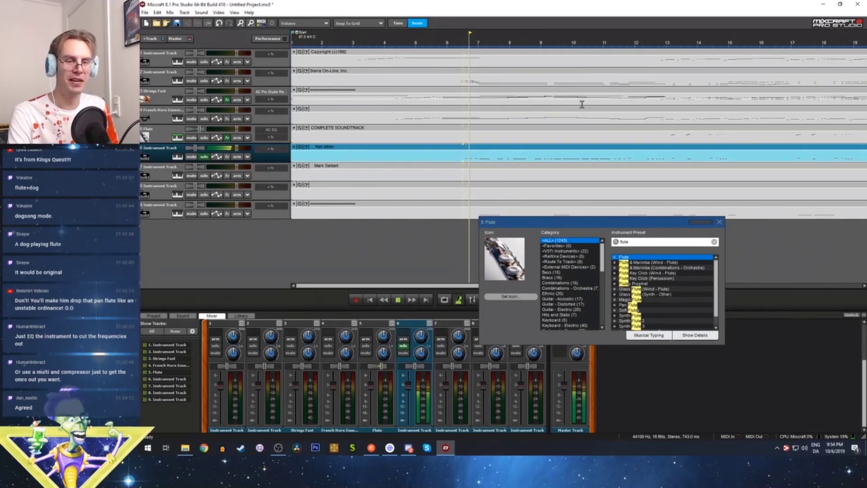
Audition the soloed sixth track from midway between bars 8 and 9 and from midway between bars 14 and 15
{"action": "key", "text": "space"}
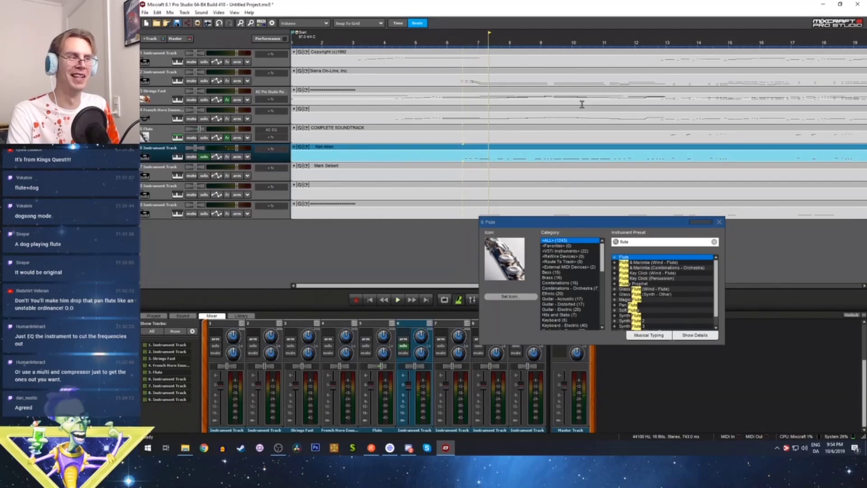
{"action": "left_click", "coordinate": [528, 42]}
{"action": "key", "text": "space"}
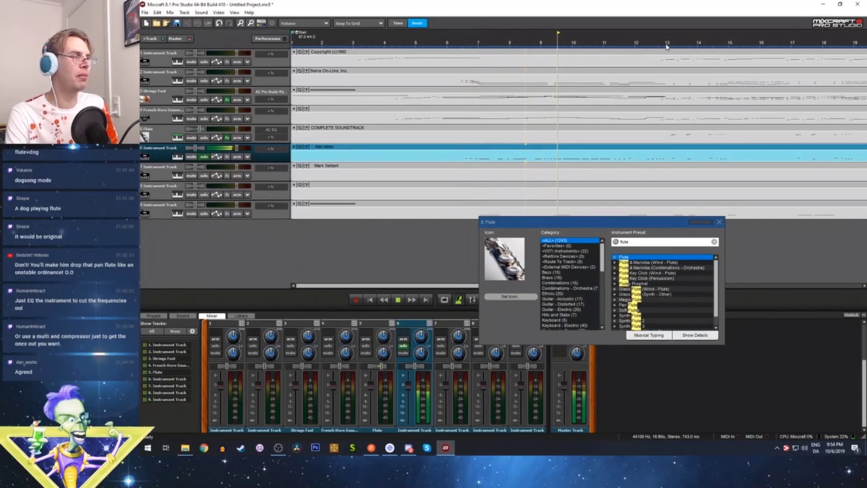
{"action": "left_click", "coordinate": [716, 35]}
{"action": "key", "text": "space"}
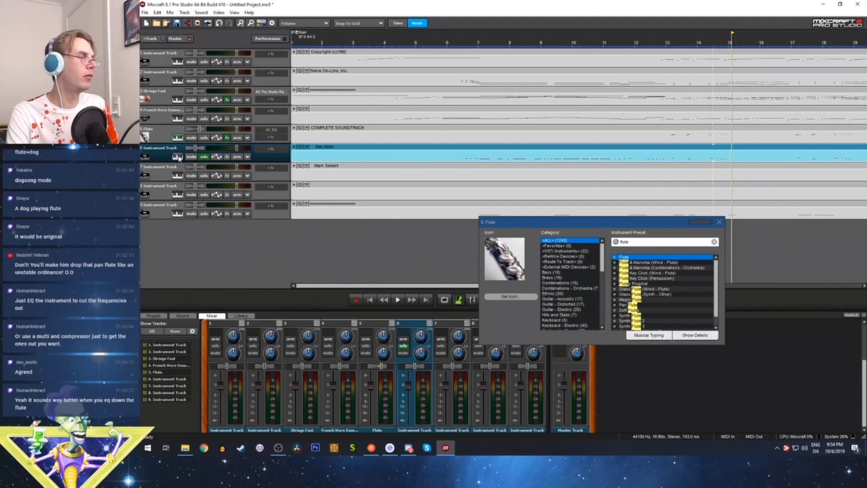
Assign the Timpani (Percussion - Pitched) preset to the sixth track and play it from just after bar 6
{"action": "left_click", "coordinate": [179, 142]}
{"action": "left_click", "coordinate": [178, 157]}
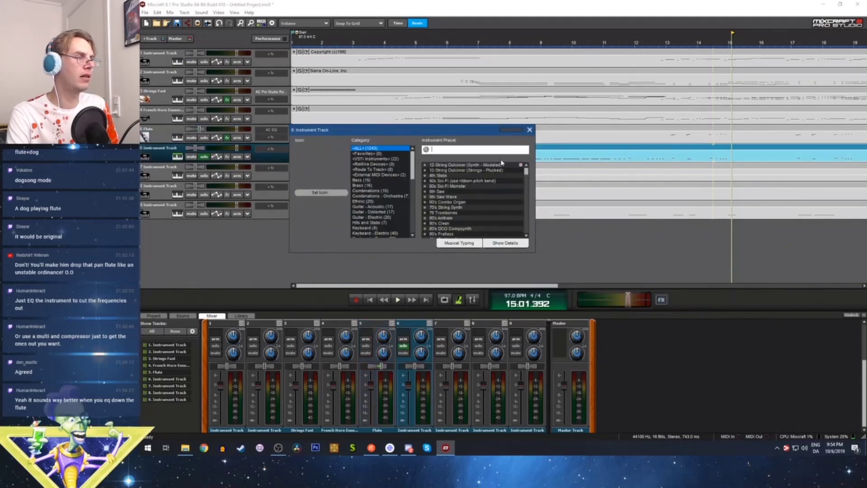
{"action": "type", "text": "timpa"}
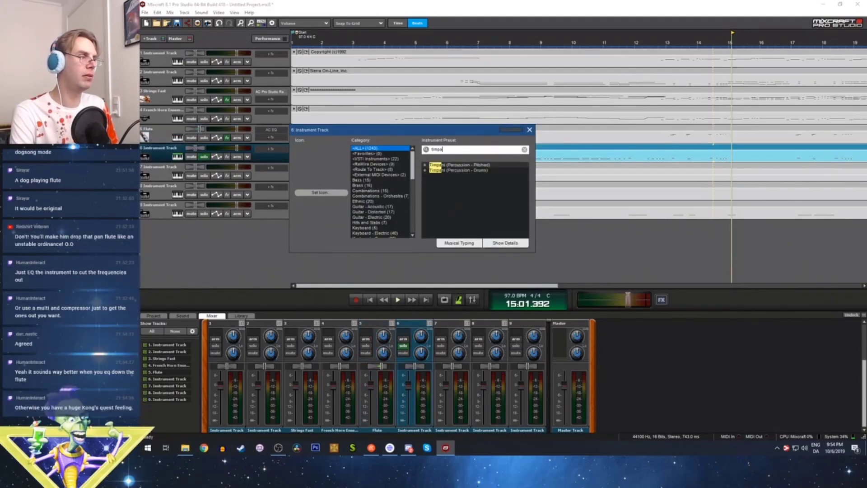
{"action": "left_click", "coordinate": [475, 166]}
{"action": "left_click_drag", "start_coordinate": [475, 132], "coordinate": [442, 191]}
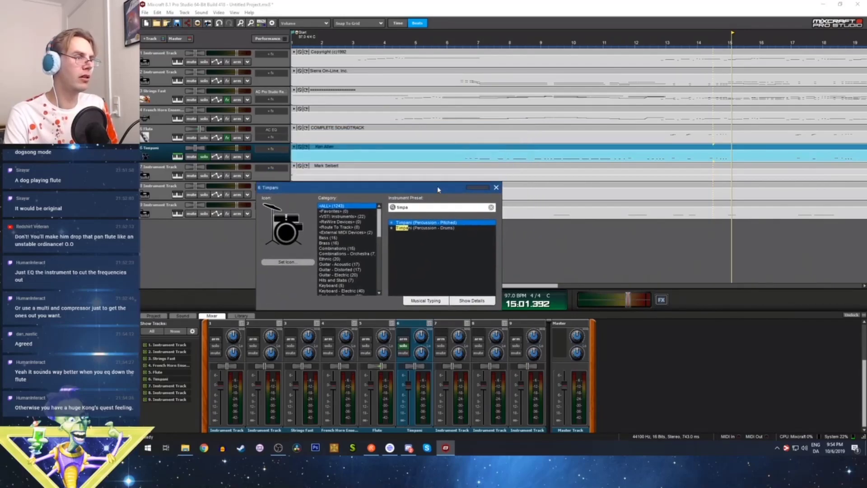
{"action": "left_click", "coordinate": [456, 42]}
{"action": "key", "text": "space"}
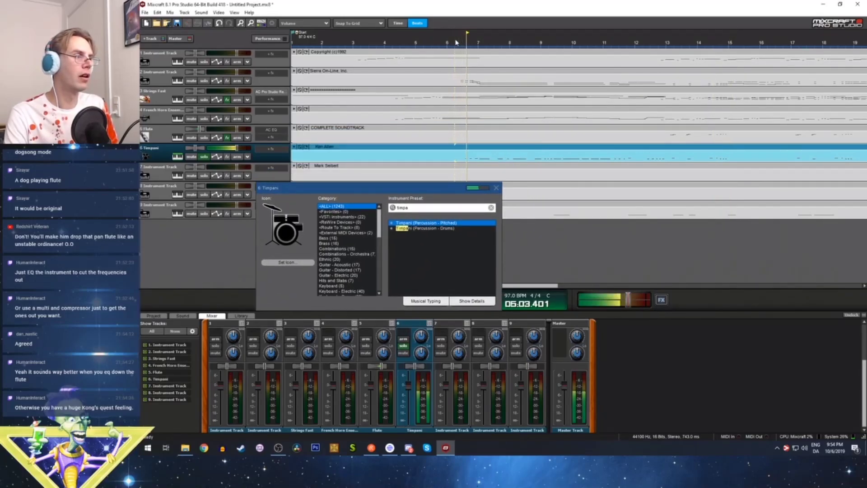
Open the sixth track's clip in an enlarged piano roll and play it from its first notes
{"action": "double_click", "coordinate": [387, 150]}
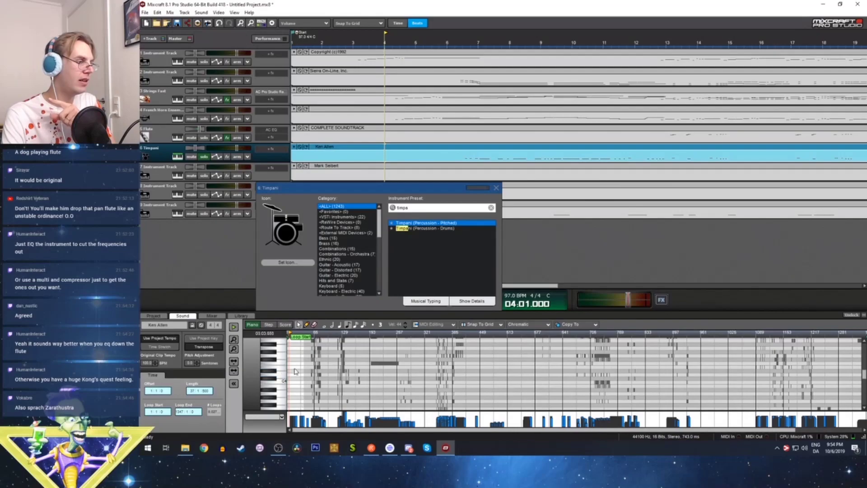
{"action": "scroll", "coordinate": [293, 372], "scroll_direction": "up", "scroll_amount": 8}
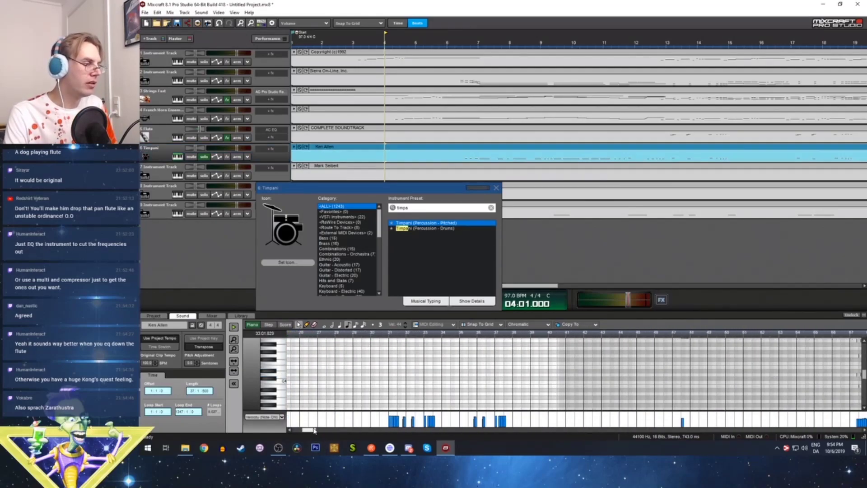
{"action": "left_click_drag", "start_coordinate": [309, 430], "coordinate": [301, 429]}
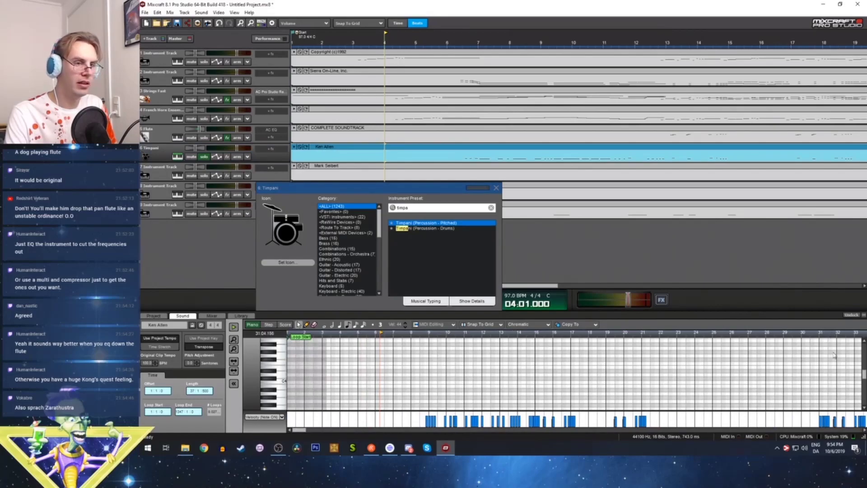
{"action": "left_click_drag", "start_coordinate": [775, 312], "coordinate": [770, 223]}
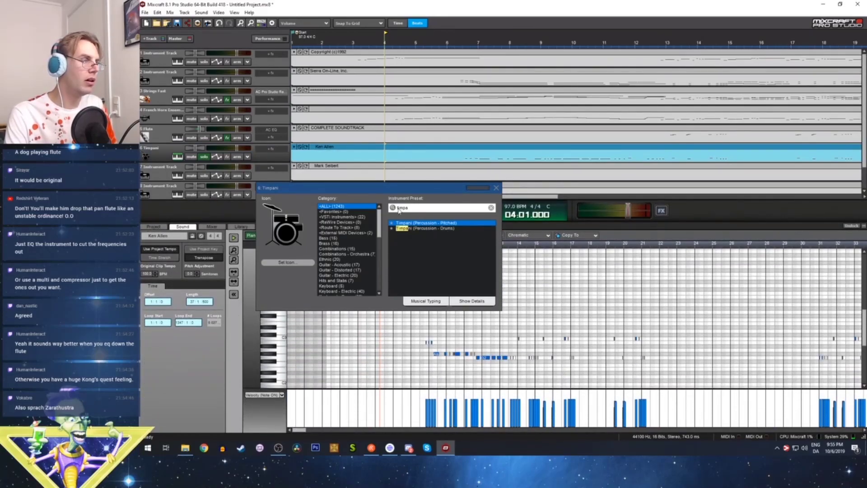
{"action": "left_click_drag", "start_coordinate": [383, 188], "coordinate": [286, 75]}
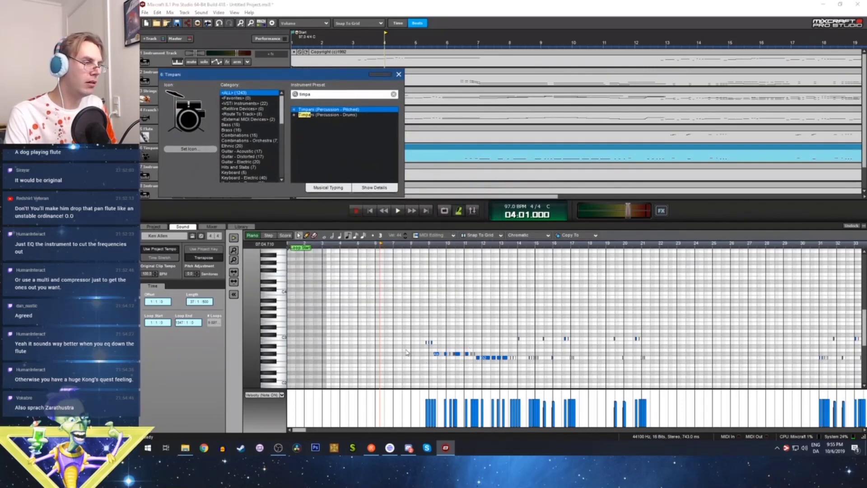
{"action": "left_click", "coordinate": [298, 235]}
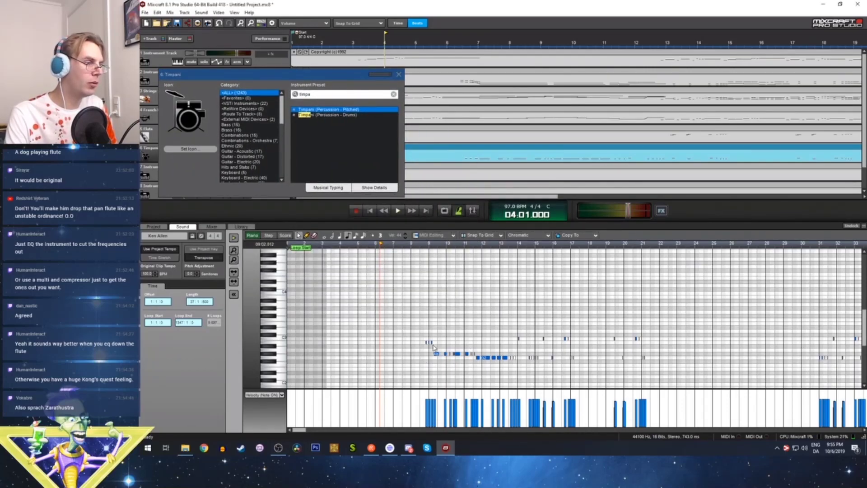
{"action": "left_click", "coordinate": [426, 243]}
{"action": "key", "text": "space"}
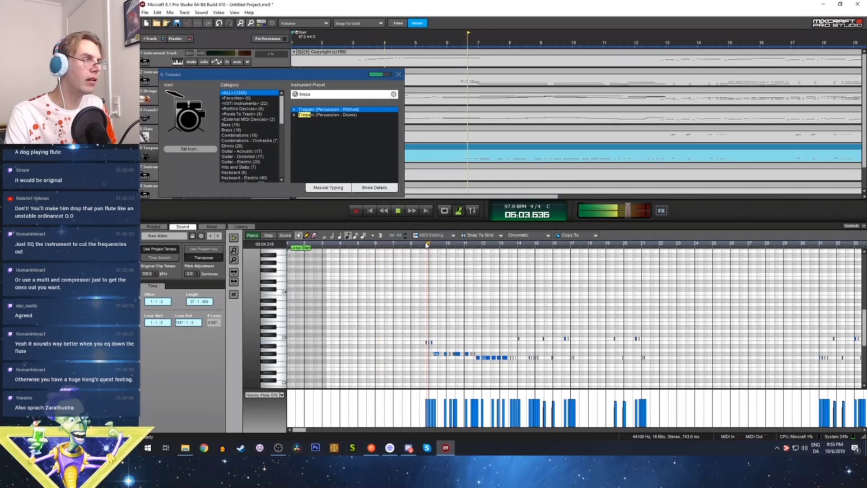
Transpose all the timpani clip's notes up one octave and play the result from midway between bars 6 and 7
{"action": "left_click_drag", "start_coordinate": [411, 302], "coordinate": [789, 376]}
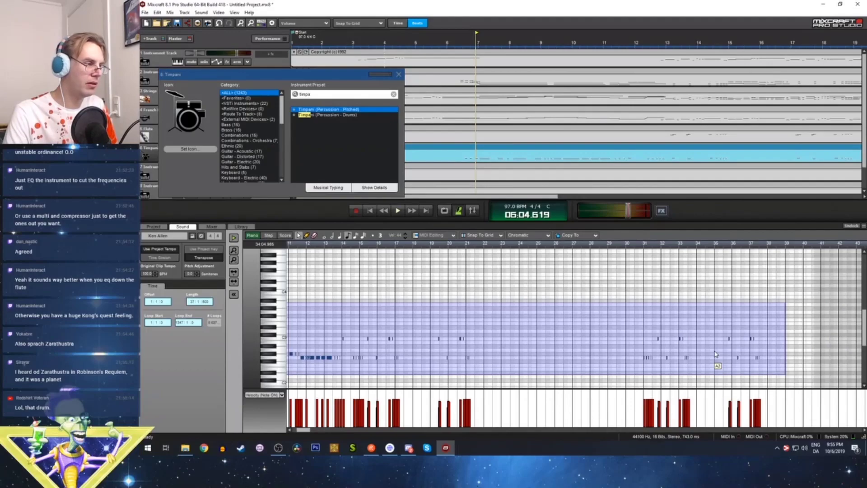
{"action": "left_click", "coordinate": [715, 354]}
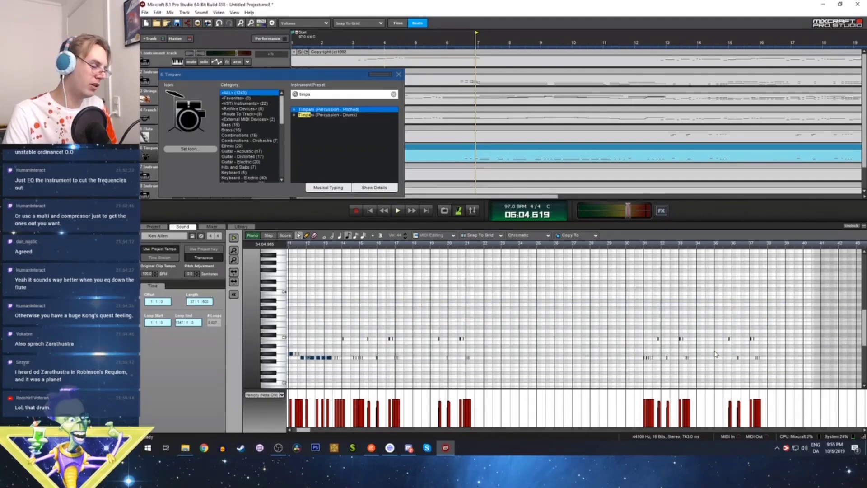
{"action": "key", "text": "shift+Up"}
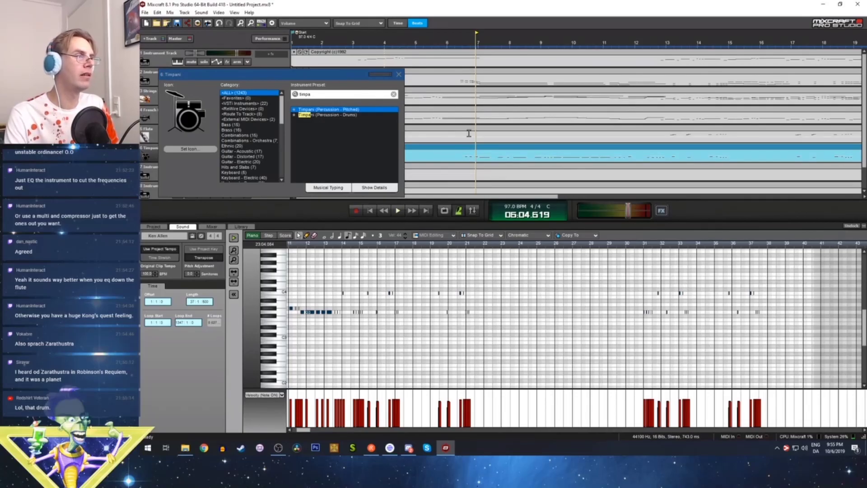
{"action": "left_click", "coordinate": [465, 34]}
{"action": "key", "text": "space"}
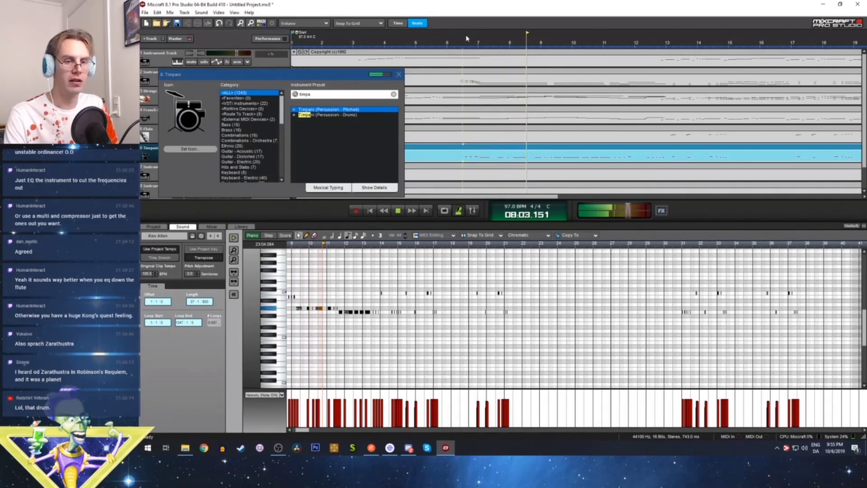
{"action": "key", "text": "space"}
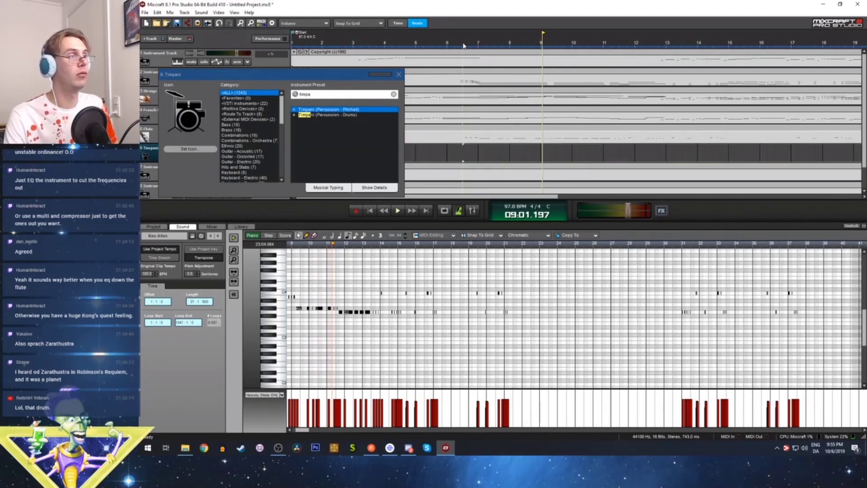
Replay the opening of the transposed timpani part twice from midway between bars 6 and 7, and close its instrument window
{"action": "left_click", "coordinate": [347, 330]}
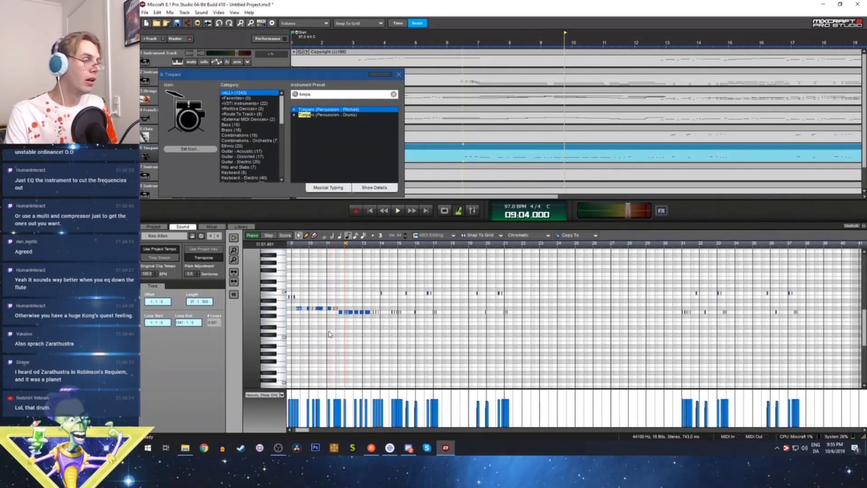
{"action": "left_click", "coordinate": [310, 333]}
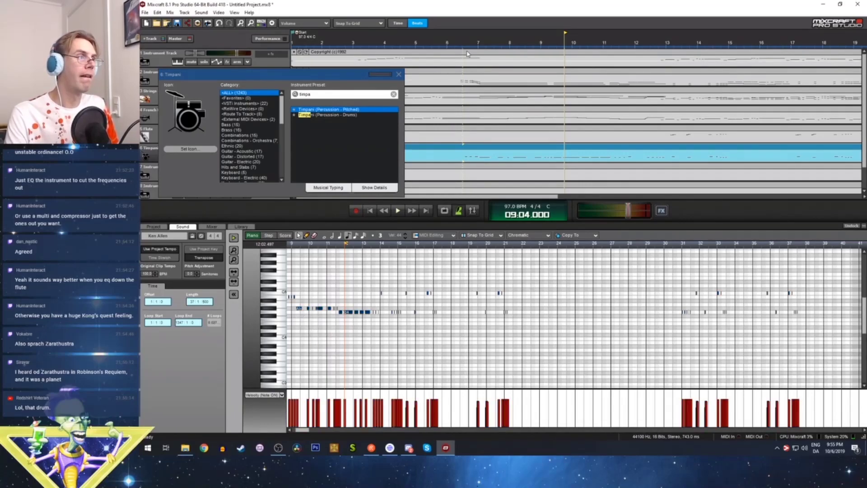
{"action": "left_click", "coordinate": [463, 39]}
{"action": "key", "text": "space"}
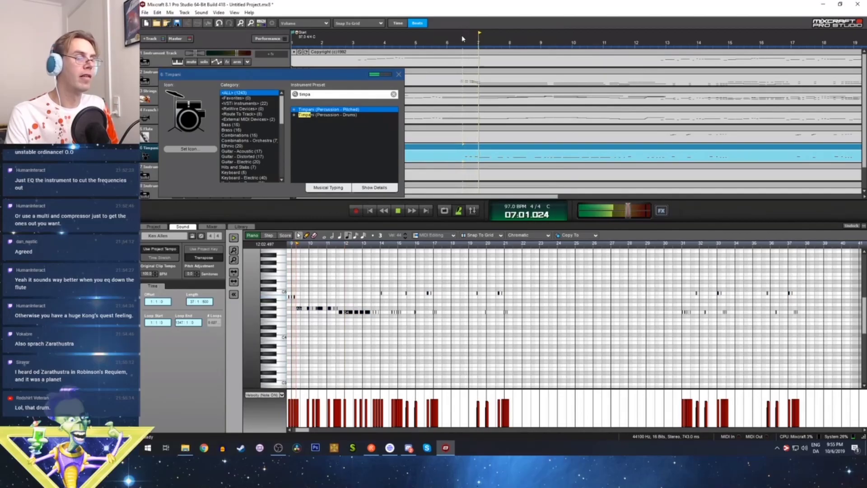
{"action": "key", "text": "space"}
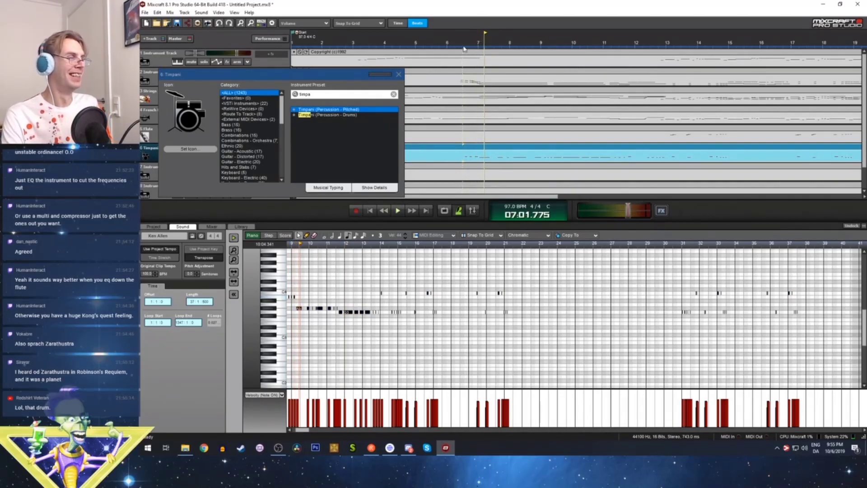
{"action": "left_click", "coordinate": [462, 44]}
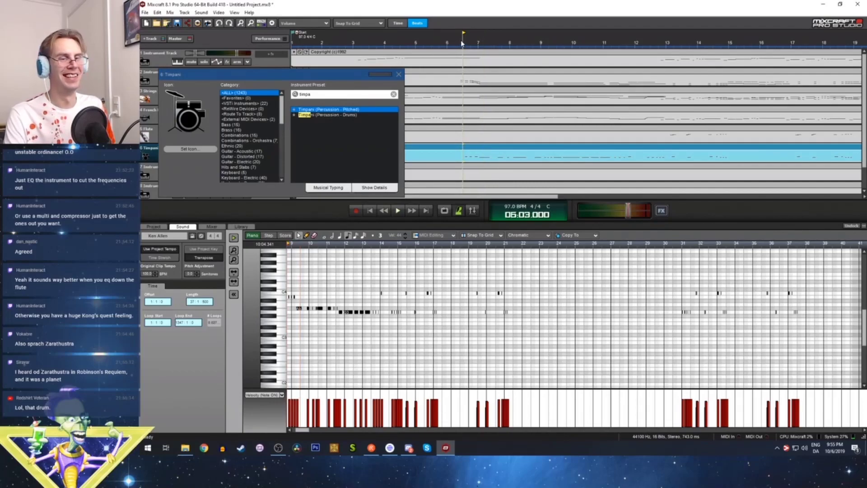
{"action": "key", "text": "space"}
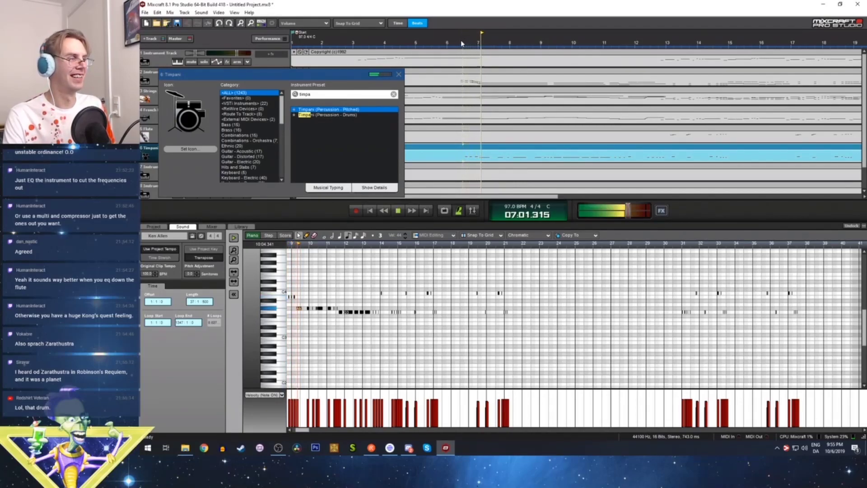
{"action": "key", "text": "space"}
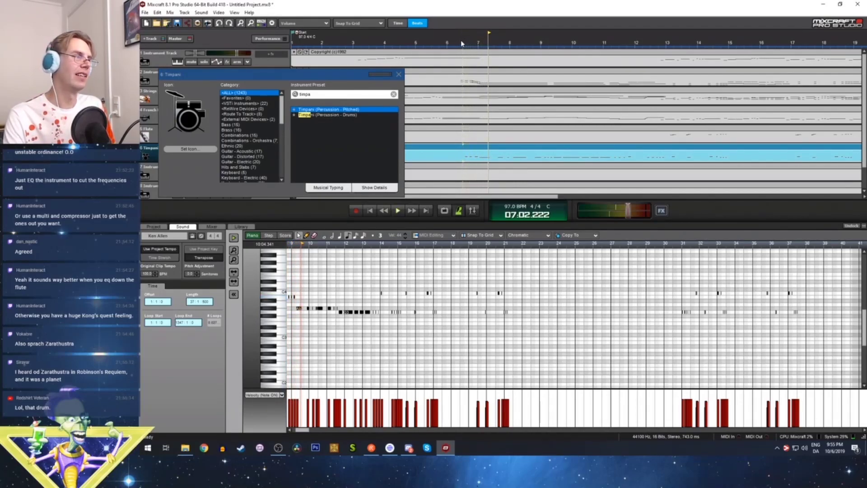
{"action": "left_click", "coordinate": [398, 75]}
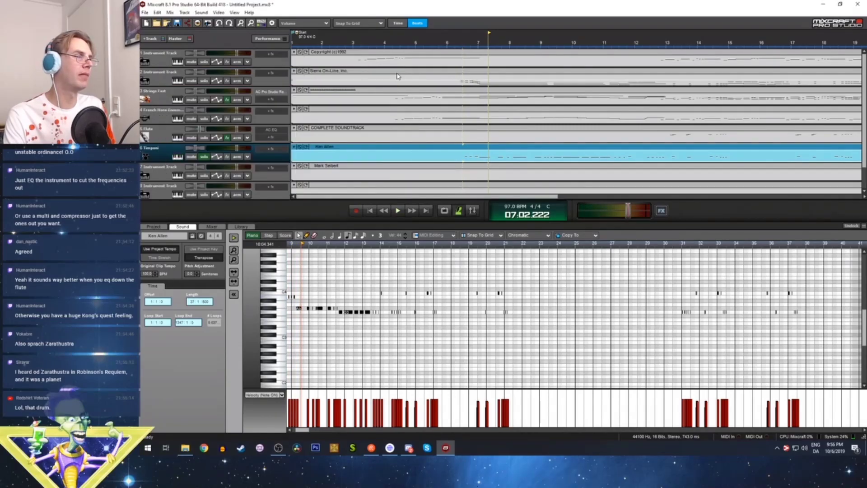
Solo the strings, French horn and flute tracks alongside the timpani and play them from midway between bars 6 and 7
{"action": "left_click", "coordinate": [203, 140], "text": "shift"}
{"action": "left_click", "coordinate": [203, 114], "text": "shift"}
{"action": "left_click", "coordinate": [205, 100], "text": "shift"}
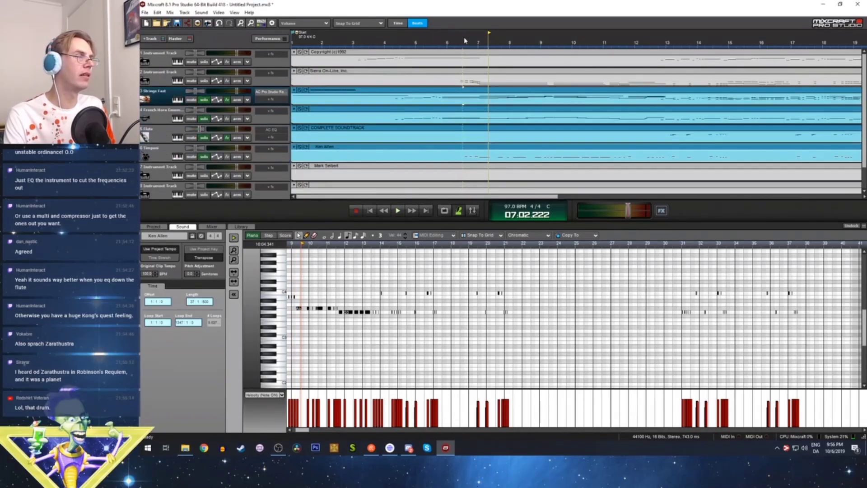
{"action": "left_click", "coordinate": [461, 39]}
{"action": "key", "text": "space"}
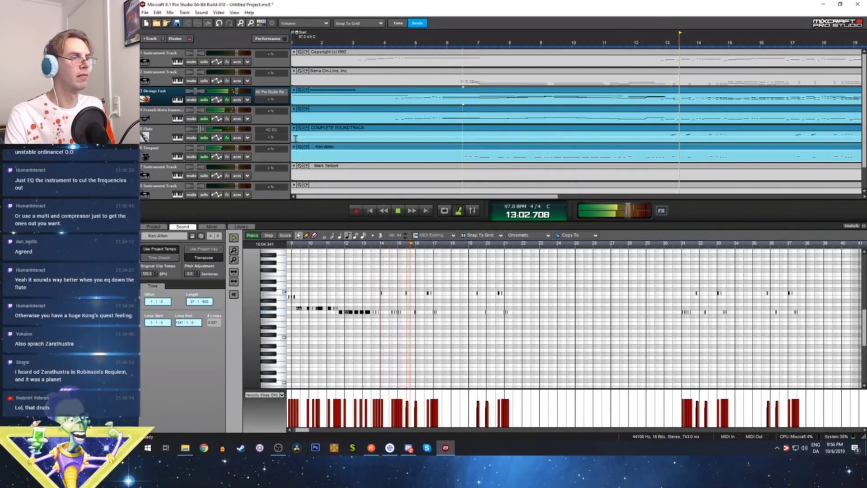
{"action": "key", "text": "space"}
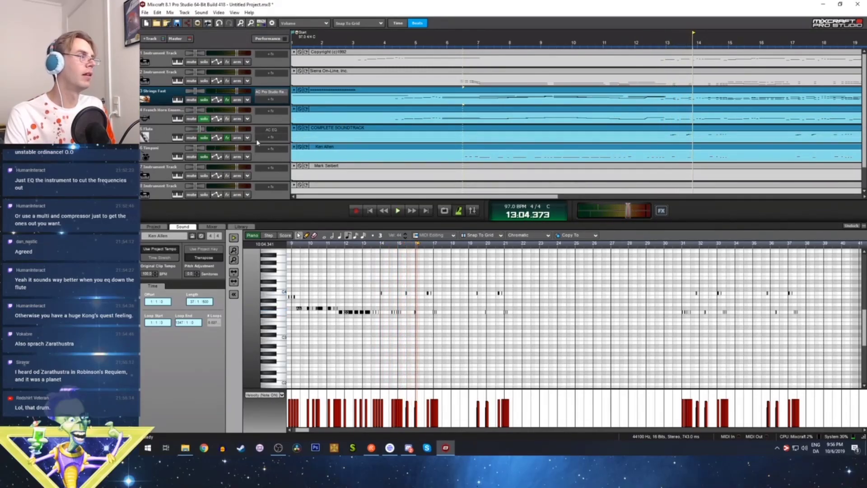
Unsolo the timpani, flute, French horn and strings tracks
{"action": "left_click", "coordinate": [204, 156]}
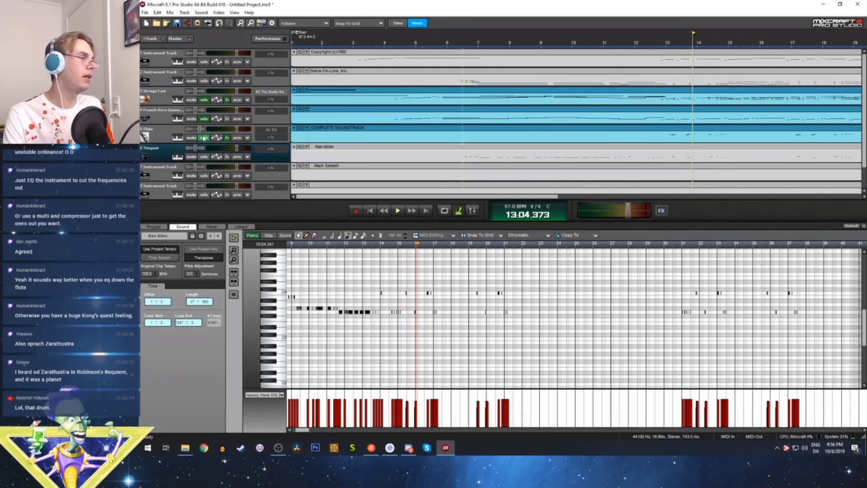
{"action": "left_click", "coordinate": [204, 137]}
{"action": "left_click", "coordinate": [204, 118]}
{"action": "left_click", "coordinate": [204, 99]}
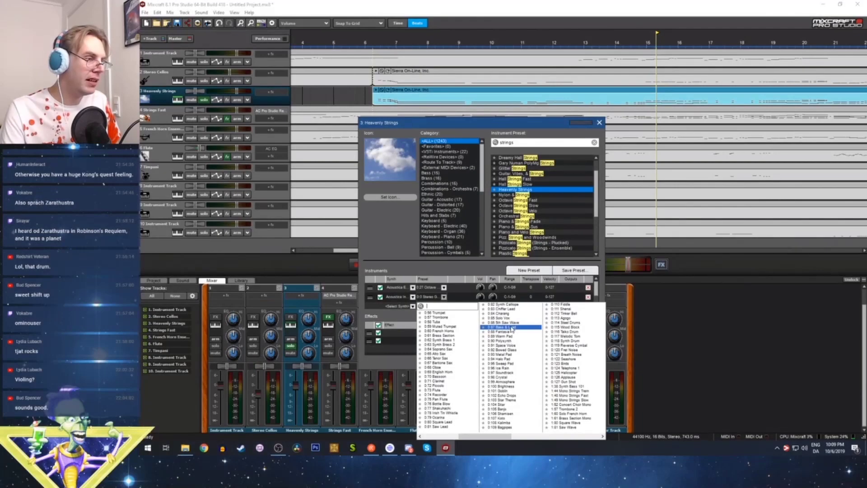
Set the Heavenly Strings track's second synth to 0:87 Bass & Lead and lower the track's volume while playing from its clip start
{"action": "left_click", "coordinate": [511, 328]}
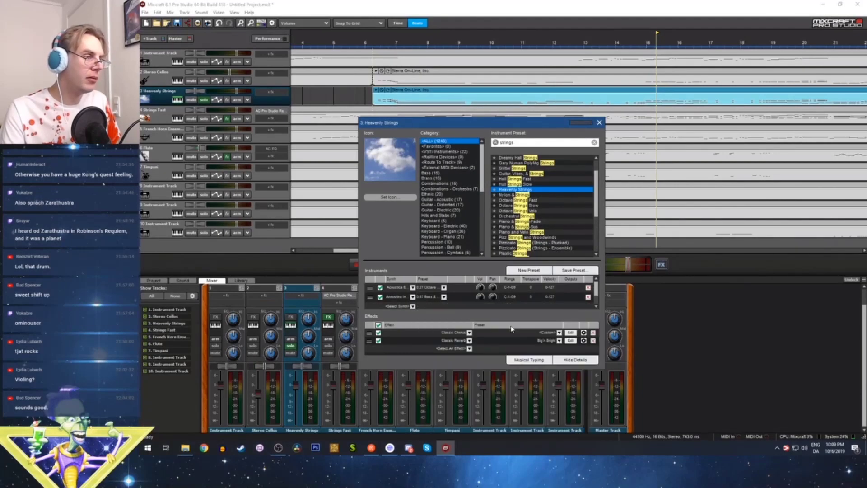
{"action": "left_click_drag", "start_coordinate": [397, 123], "coordinate": [359, 197]}
{"action": "left_click", "coordinate": [375, 44]}
{"action": "key", "text": "space"}
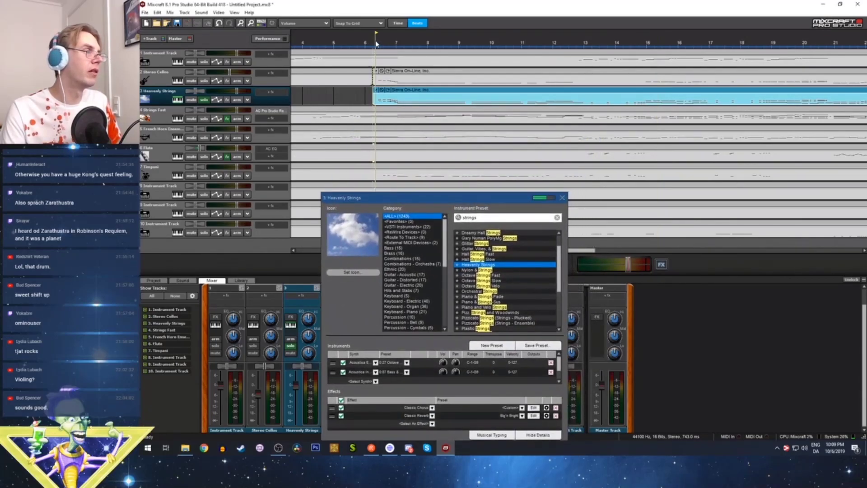
{"action": "left_click_drag", "start_coordinate": [296, 384], "coordinate": [300, 395]}
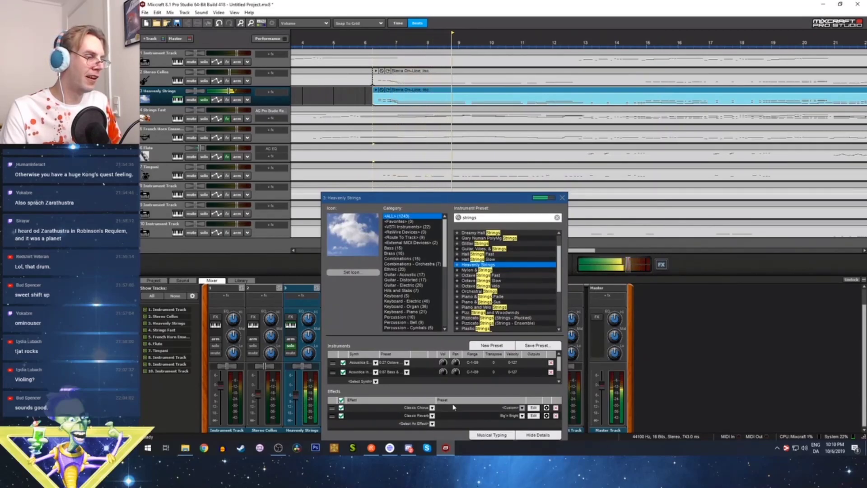
Adjust the Bass & Lead layer's volume in the Heavenly Strings instrument during playback and check the first layer's velocity range
{"action": "left_click_drag", "start_coordinate": [445, 372], "coordinate": [414, 399]}
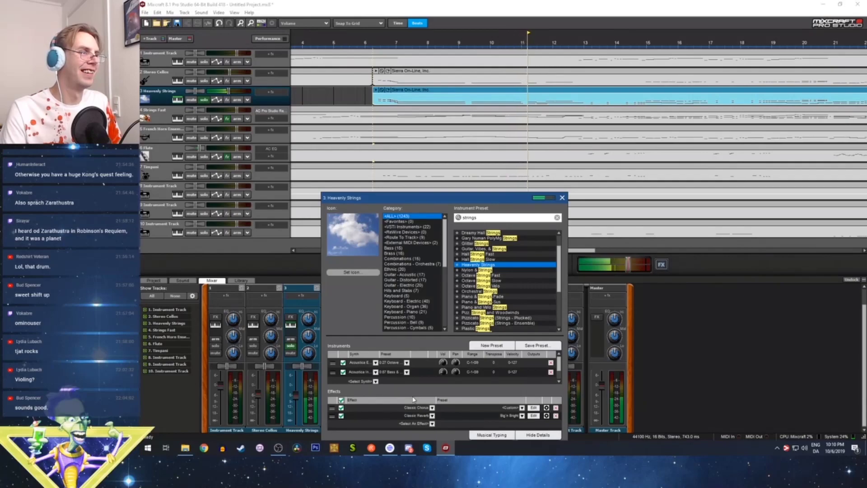
{"action": "left_click_drag", "start_coordinate": [443, 371], "coordinate": [466, 363]}
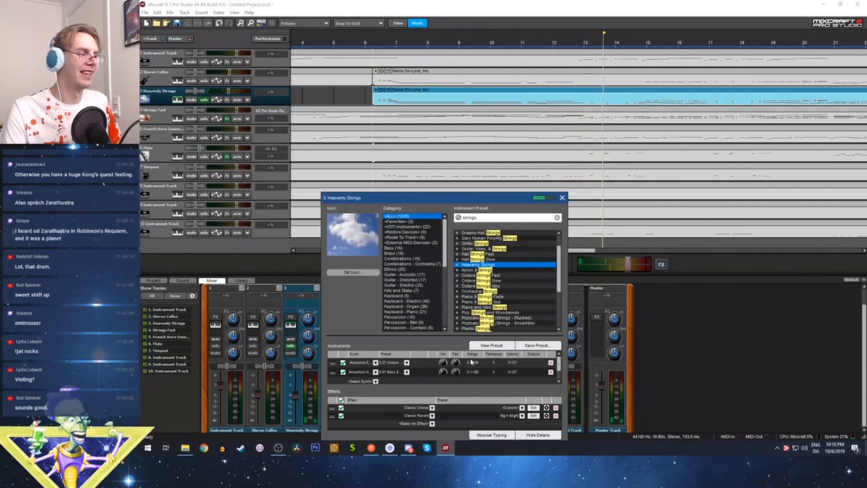
{"action": "double_click", "coordinate": [513, 363]}
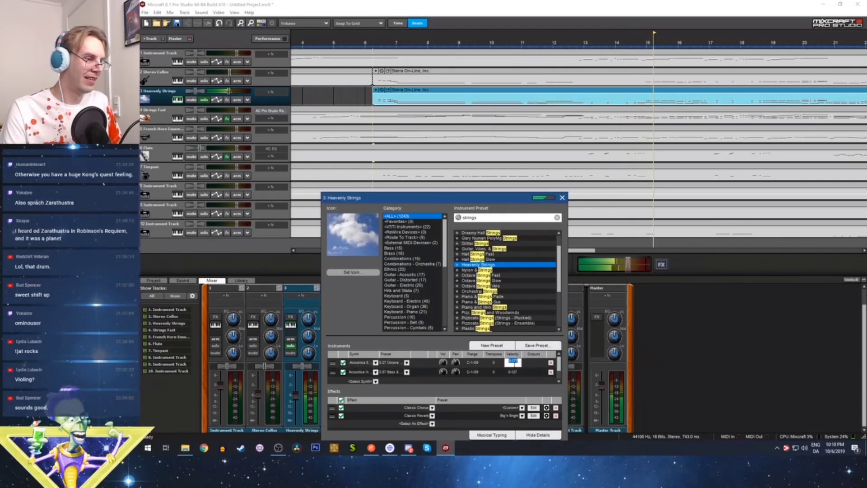
{"action": "left_click", "coordinate": [527, 380]}
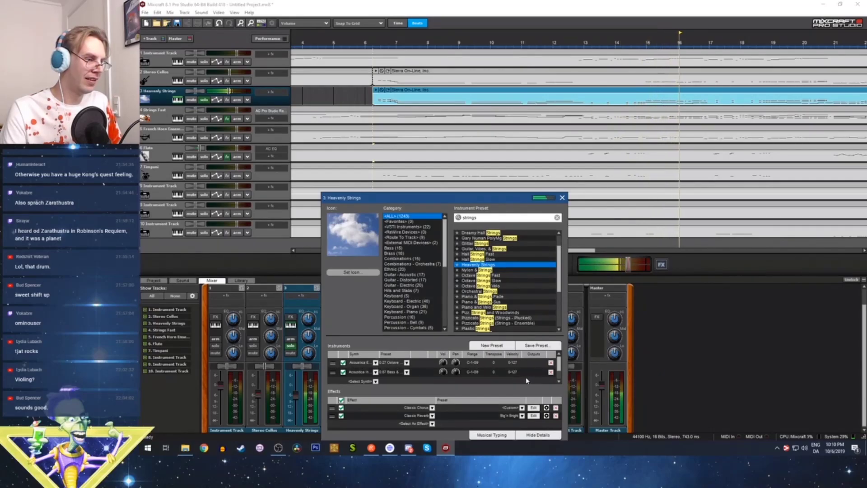
{"action": "double_click", "coordinate": [514, 363]}
{"action": "left_click", "coordinate": [523, 382]}
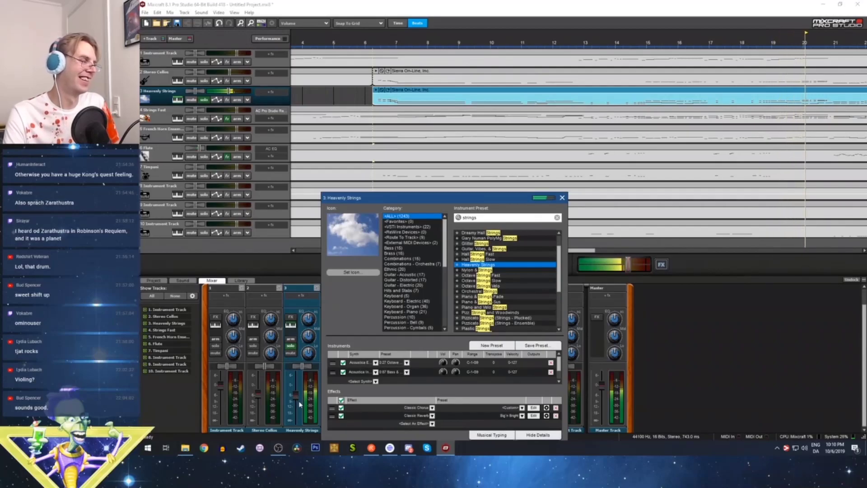
Turn off the Octave String Pad layer of Heavenly Strings and add an Acoustica Instruments synth as a third layer
{"action": "left_click", "coordinate": [408, 363]}
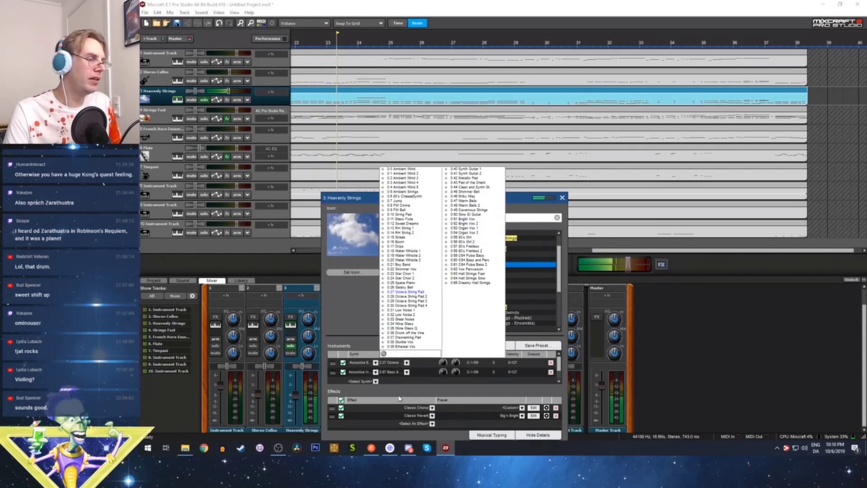
{"action": "left_click", "coordinate": [341, 369]}
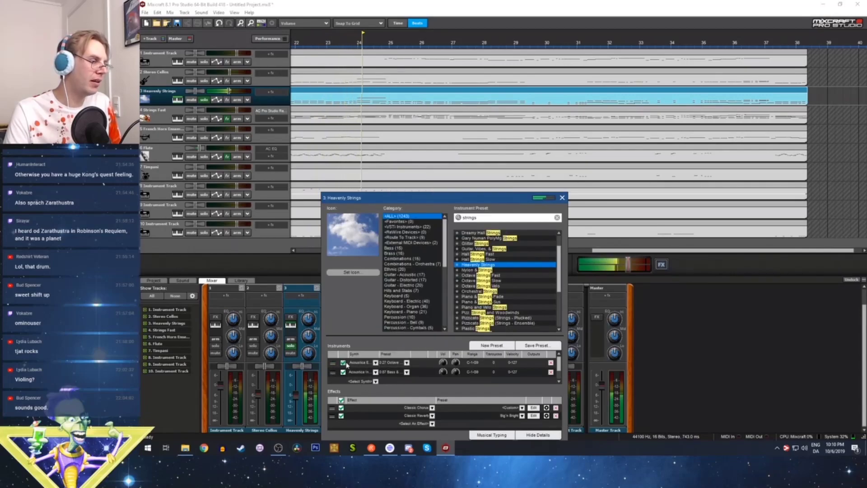
{"action": "left_click", "coordinate": [376, 382]}
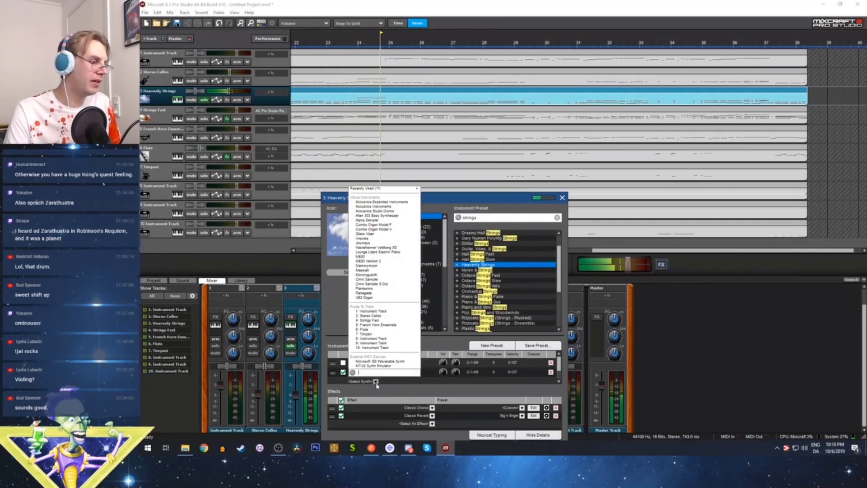
{"action": "left_click", "coordinate": [382, 207]}
{"action": "scroll", "coordinate": [405, 380], "scroll_direction": "down", "scroll_amount": 2}
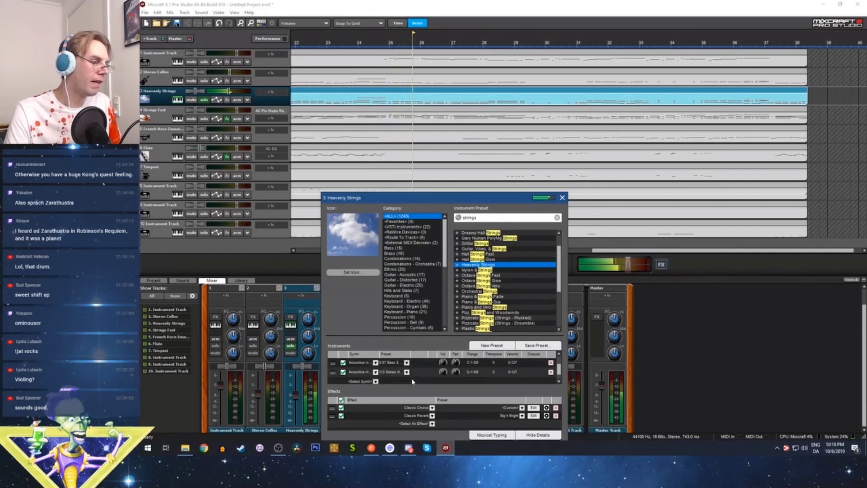
Browse the presets for the added third synth and choose 0:48 Stereo Strings Fast
{"action": "left_click", "coordinate": [407, 362]}
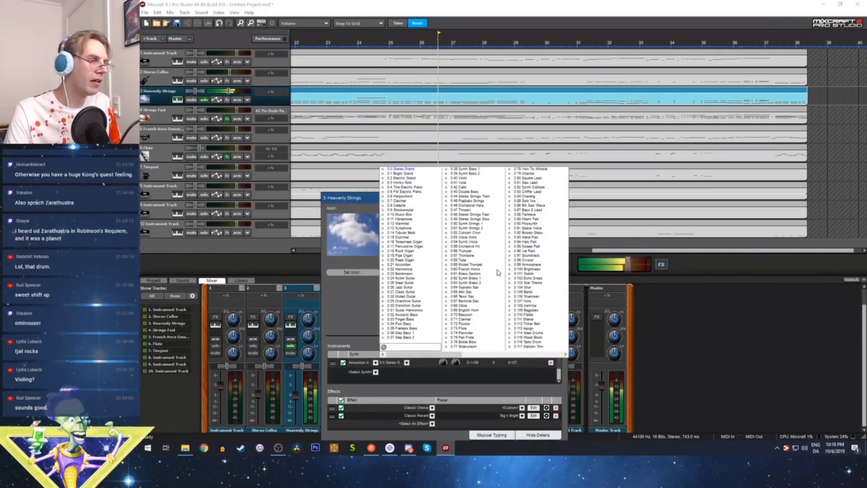
{"action": "left_click_drag", "start_coordinate": [449, 356], "coordinate": [499, 356]}
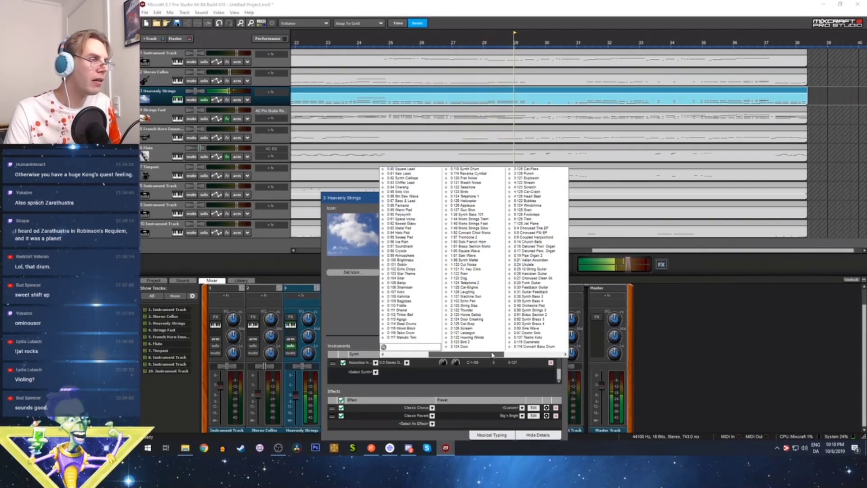
{"action": "left_click_drag", "start_coordinate": [493, 355], "coordinate": [398, 355]}
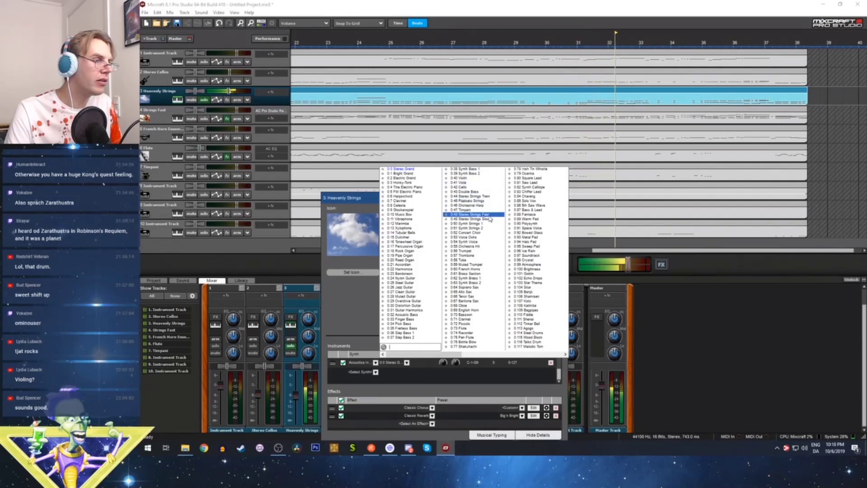
{"action": "left_click", "coordinate": [490, 216]}
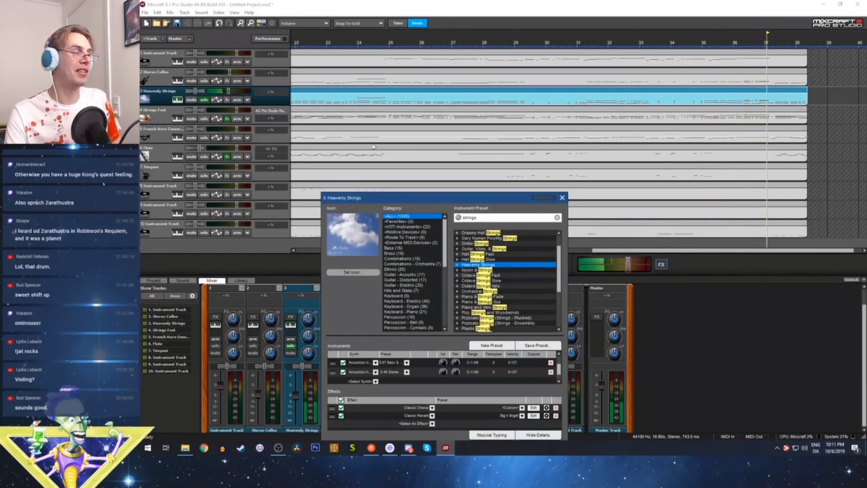
Stop playback, move the Heavenly Strings instrument window off the mixer and play from just before bar 18
{"action": "key", "text": "space"}
{"action": "left_click_drag", "start_coordinate": [375, 201], "coordinate": [646, 210]}
{"action": "left_click_drag", "start_coordinate": [587, 250], "coordinate": [520, 256]}
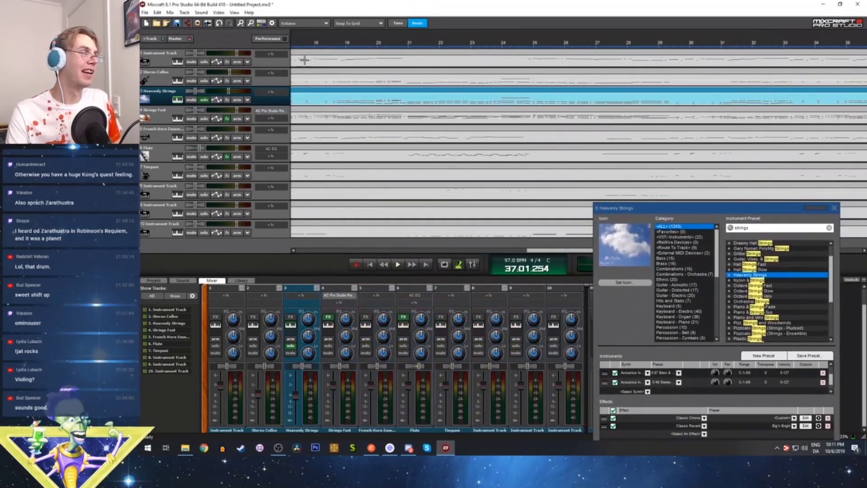
{"action": "left_click", "coordinate": [308, 42]}
{"action": "key", "text": "space"}
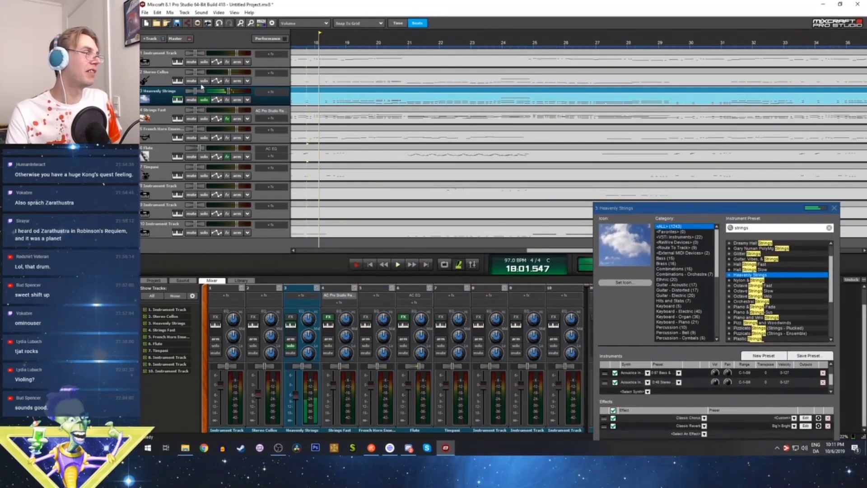
Solo the Stereo Cellos, Strings Fast, French Horn and Flute tracks alongside Heavenly Strings
{"action": "left_click", "coordinate": [204, 81]}
{"action": "left_click", "coordinate": [205, 118]}
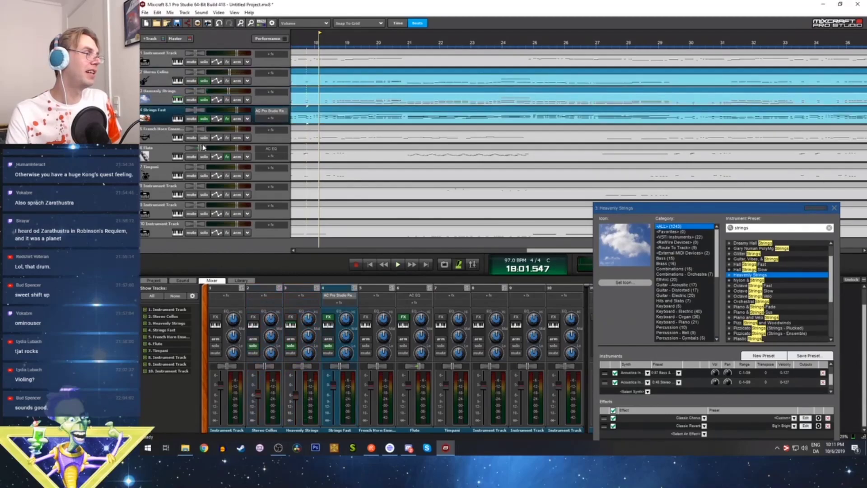
{"action": "left_click", "coordinate": [204, 137]}
{"action": "left_click", "coordinate": [204, 157]}
Play the soloed tracks from midway between bars 11 and 12, lower the Heavenly Strings volume slightly and stop
{"action": "left_click_drag", "start_coordinate": [527, 249], "coordinate": [427, 250]}
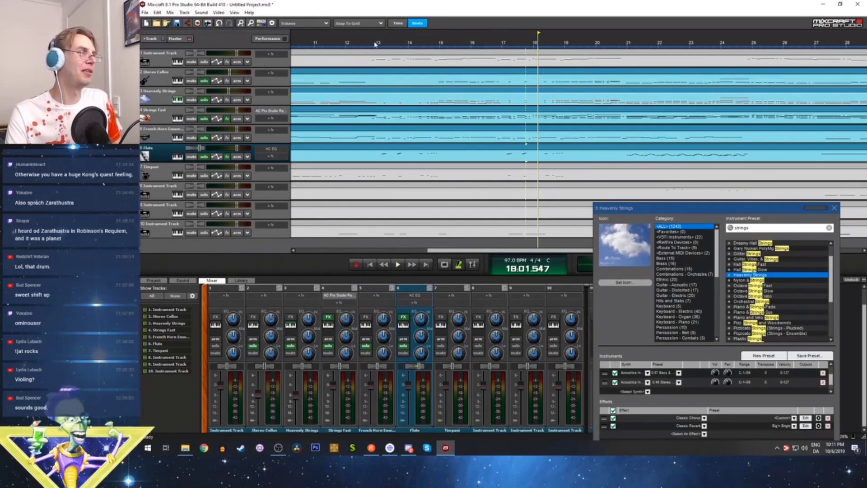
{"action": "left_click", "coordinate": [324, 42]}
{"action": "key", "text": "space"}
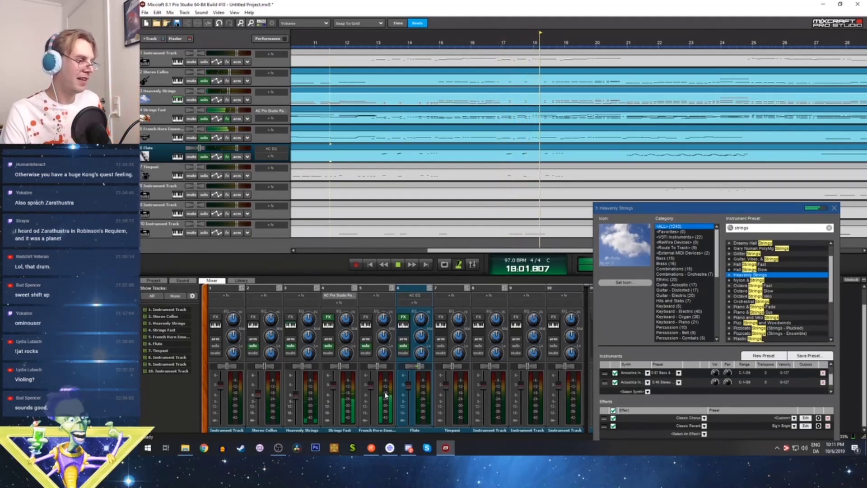
{"action": "left_click", "coordinate": [296, 397]}
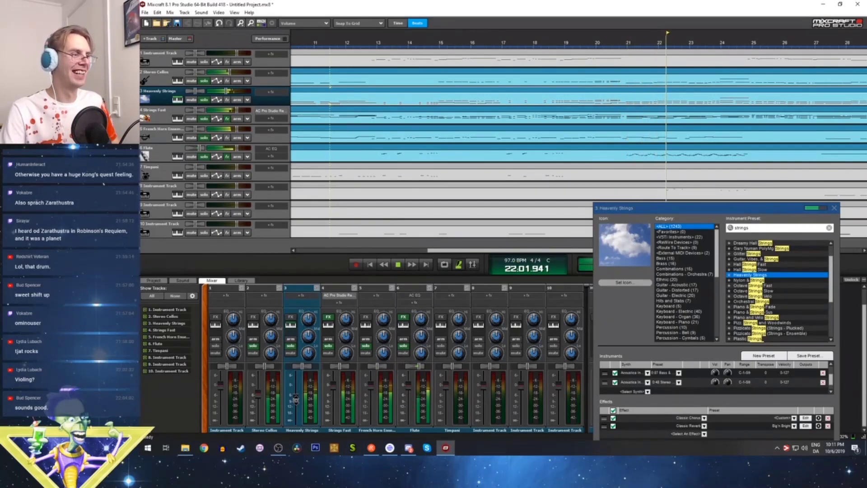
{"action": "key", "text": "space"}
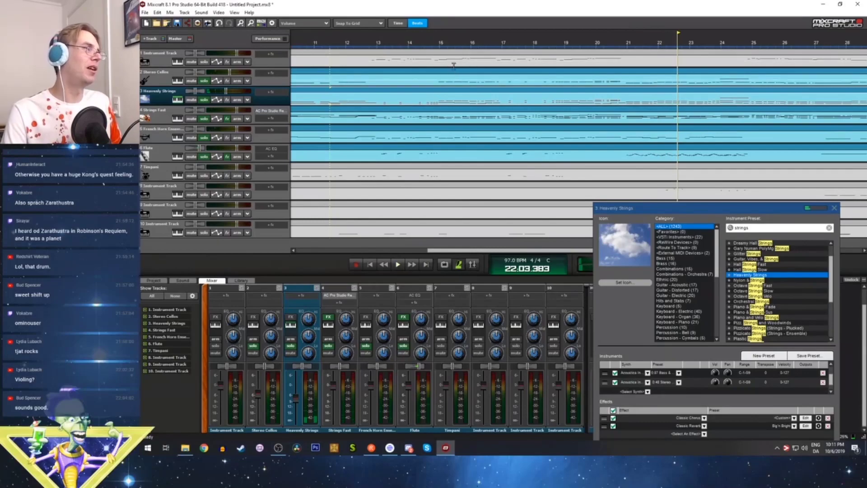
Open the Heavenly Strings clip's notes, select them all and play from just after bar 14
{"action": "double_click", "coordinate": [395, 96]}
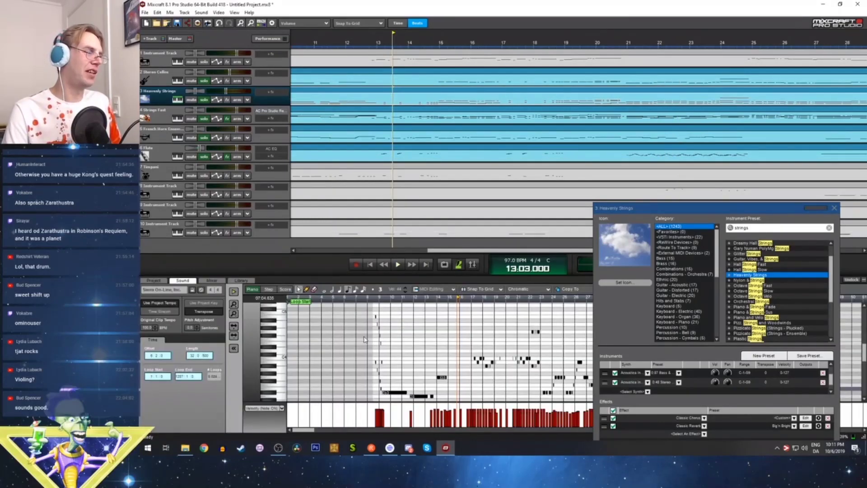
{"action": "key", "text": "ctrl+a"}
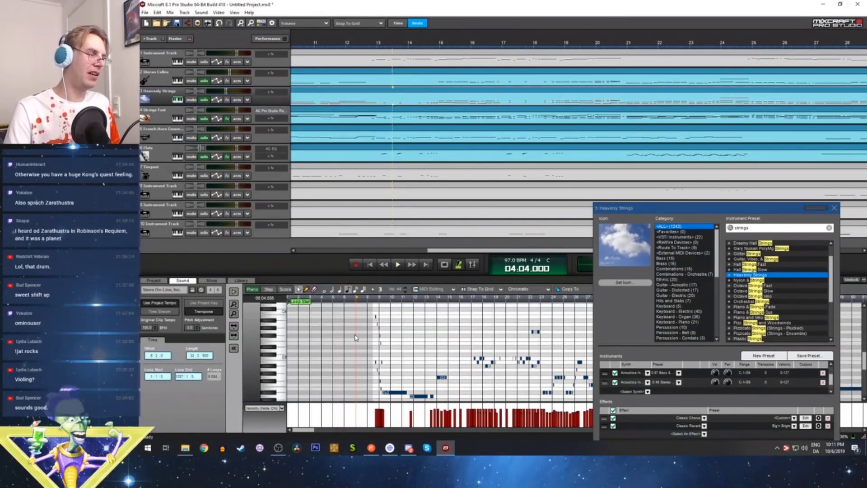
{"action": "left_click", "coordinate": [415, 42]}
{"action": "key", "text": "space"}
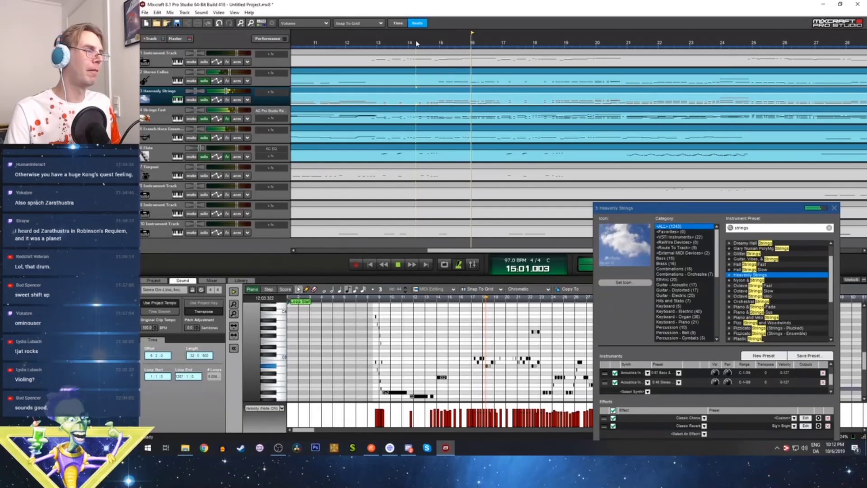
Lower the Heavenly Strings track's volume a little further in the mixer during playback, and stop just after bar 33
{"action": "left_click", "coordinate": [212, 281]}
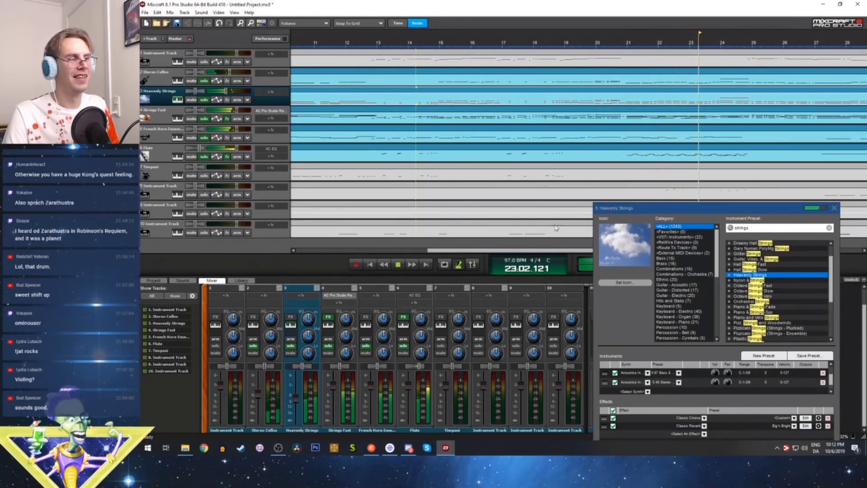
{"action": "left_click_drag", "start_coordinate": [295, 397], "coordinate": [296, 400]}
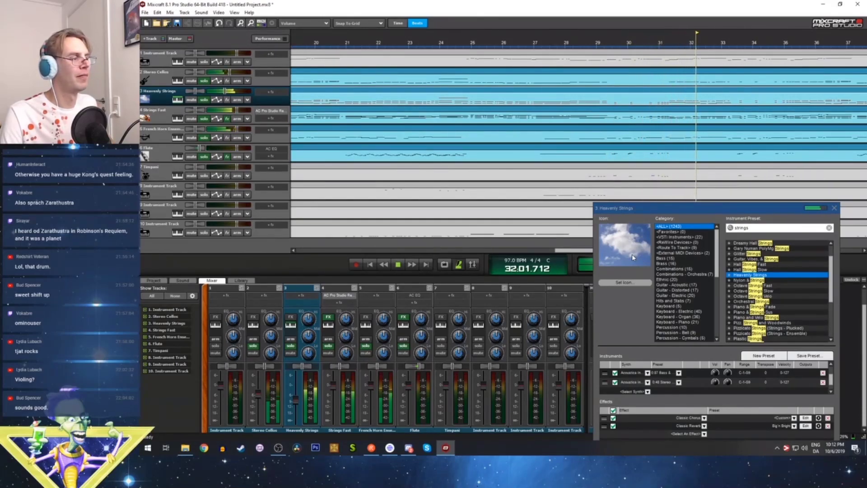
{"action": "key", "text": "space"}
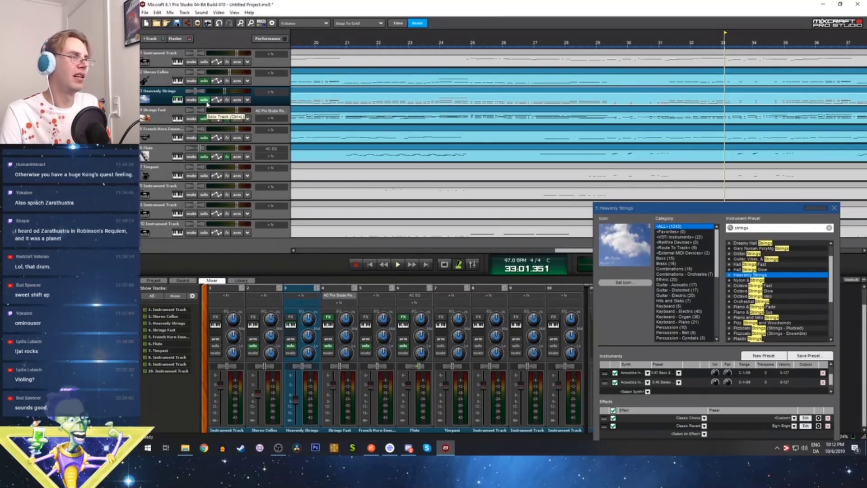
Duplicate the Heavenly Strings track and rename the original track as Synthy stab thing
{"action": "right_click", "coordinate": [163, 100]}
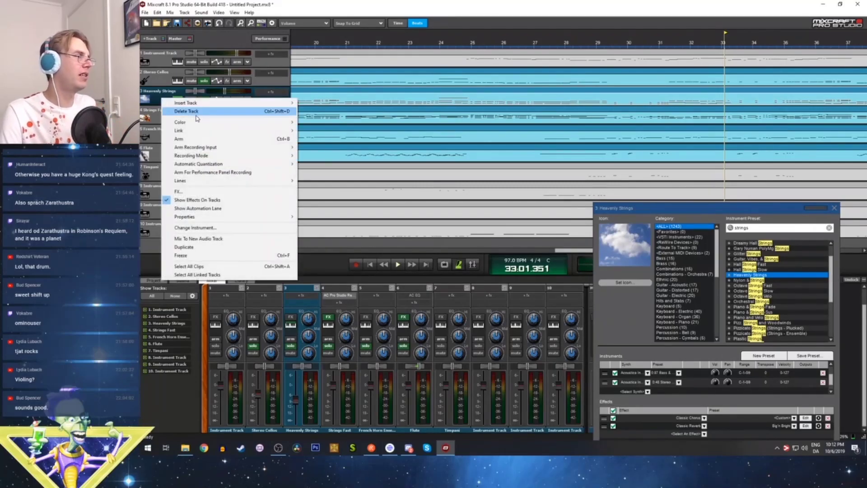
{"action": "left_click", "coordinate": [212, 247]}
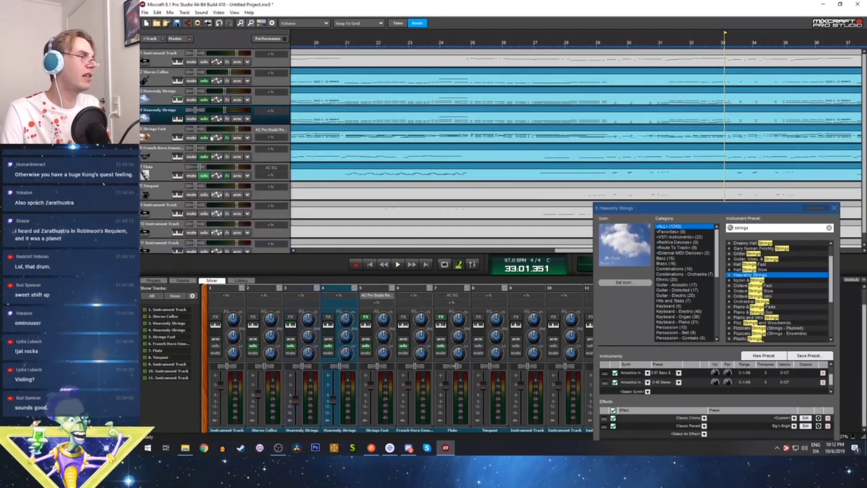
{"action": "double_click", "coordinate": [161, 92]}
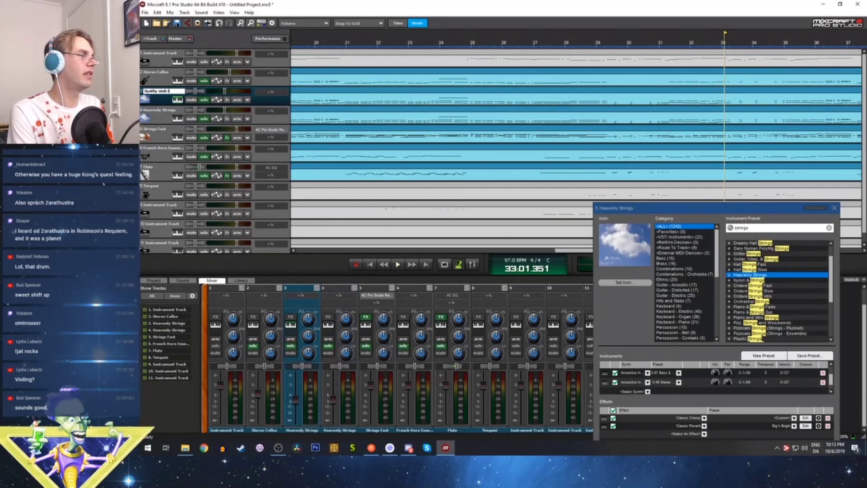
{"action": "key", "text": "Return"}
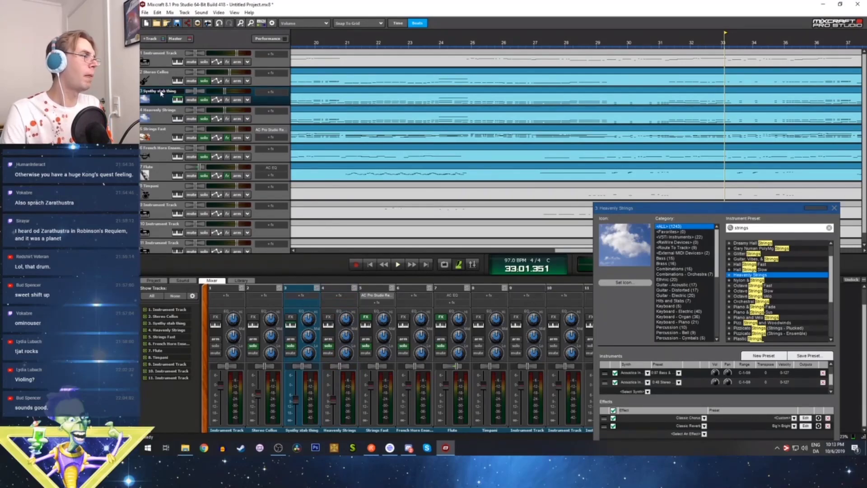
Open the duplicate Heavenly Strings track's instrument and turn off the Stereo Strings layer on the Synthy stab thing track
{"action": "left_click", "coordinate": [178, 119]}
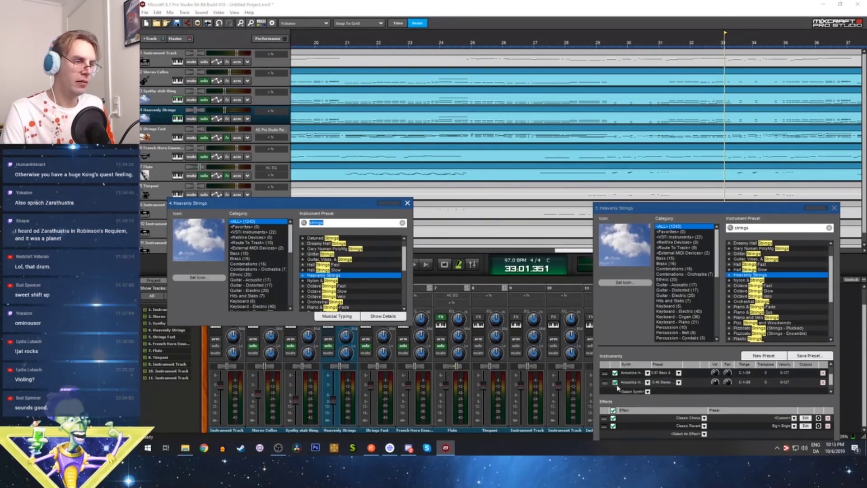
{"action": "left_click_drag", "start_coordinate": [625, 210], "coordinate": [562, 170]}
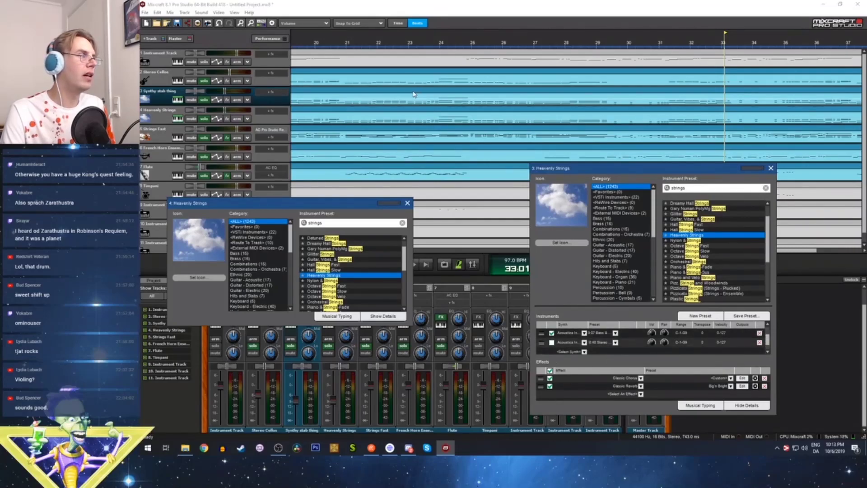
Open the Synthy stab thing clip's notes, close that track's instrument window and select all the notes
{"action": "left_click", "coordinate": [395, 93]}
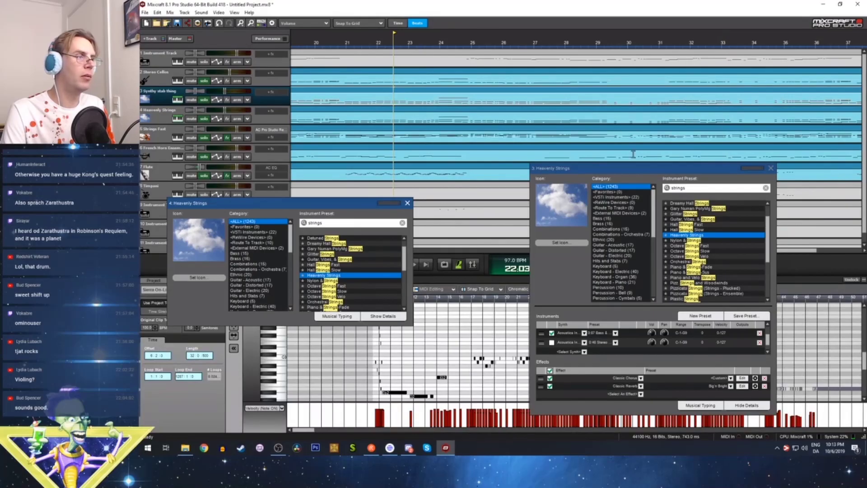
{"action": "left_click_drag", "start_coordinate": [591, 172], "coordinate": [255, 71]}
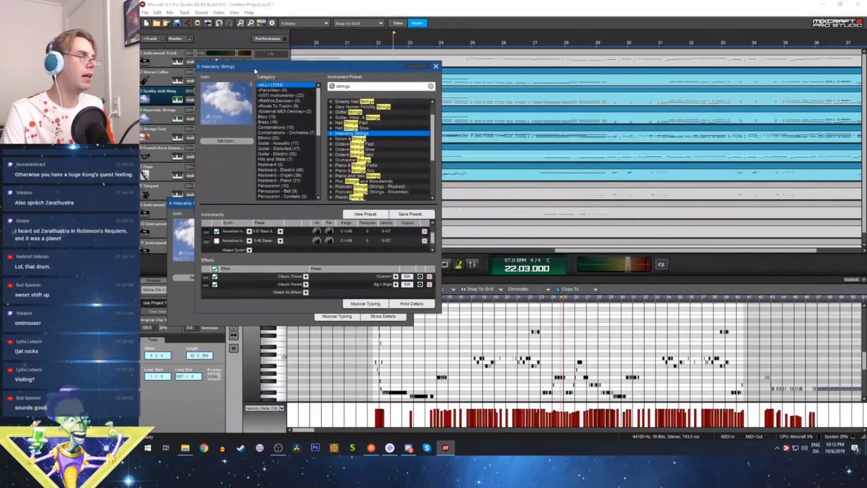
{"action": "left_click", "coordinate": [436, 68]}
{"action": "left_click", "coordinate": [414, 350]}
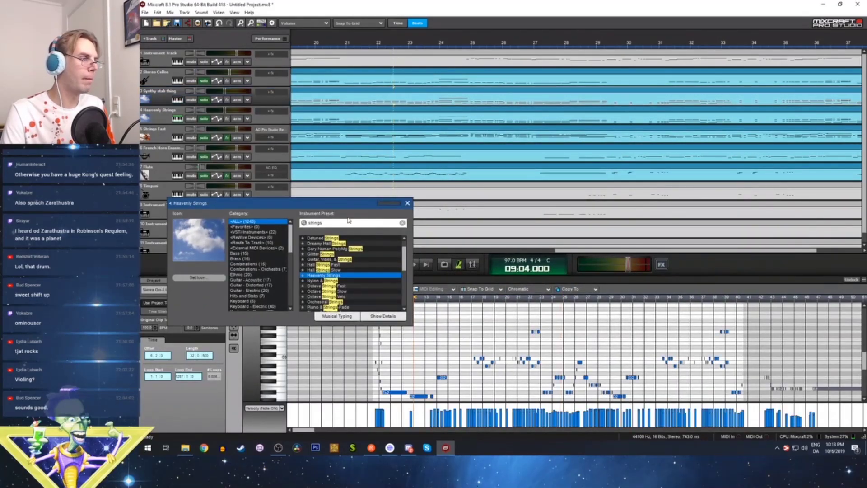
Enlarge the note editor and delete the upper-octave notes from the Synthy stab thing clip
{"action": "left_click_drag", "start_coordinate": [325, 204], "coordinate": [327, 133]}
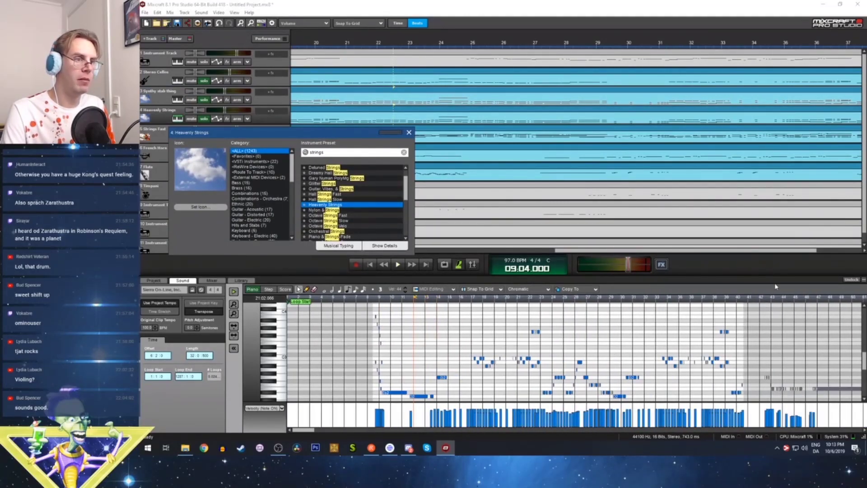
{"action": "left_click_drag", "start_coordinate": [775, 274], "coordinate": [755, 108]}
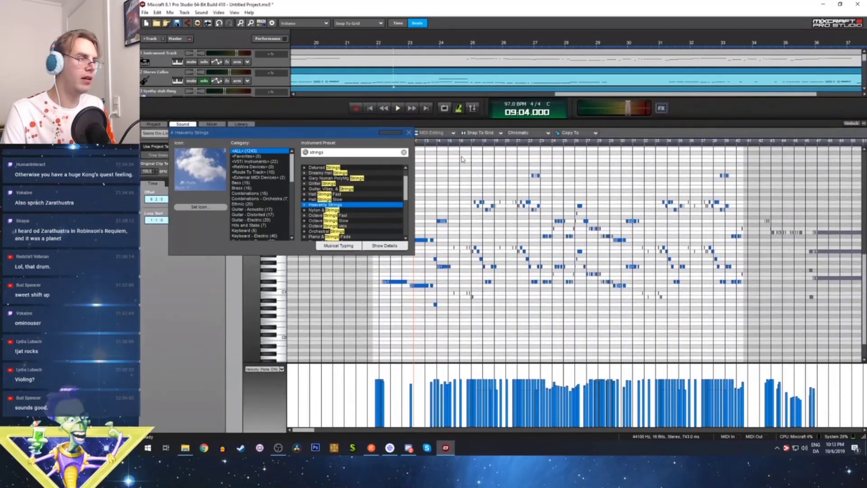
{"action": "left_click_drag", "start_coordinate": [324, 135], "coordinate": [180, 346]}
{"action": "left_click", "coordinate": [374, 245]}
{"action": "left_click_drag", "start_coordinate": [356, 245], "coordinate": [455, 204]}
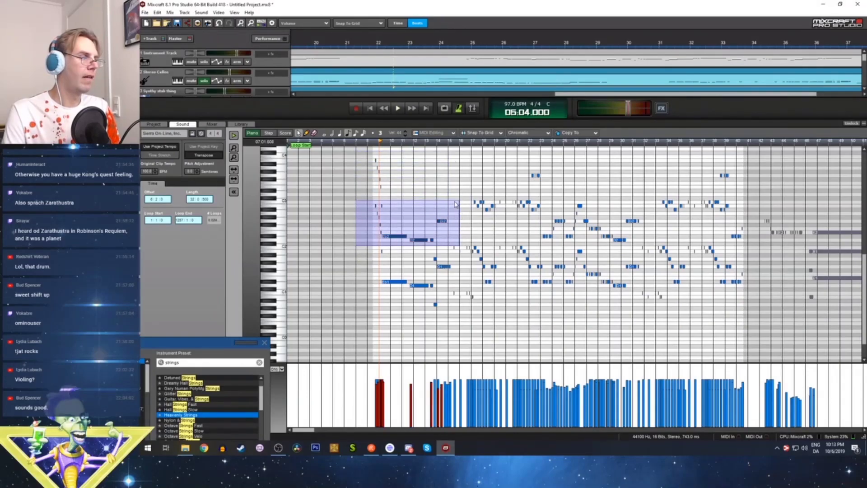
{"action": "left_click_drag", "start_coordinate": [356, 194], "coordinate": [405, 150]}
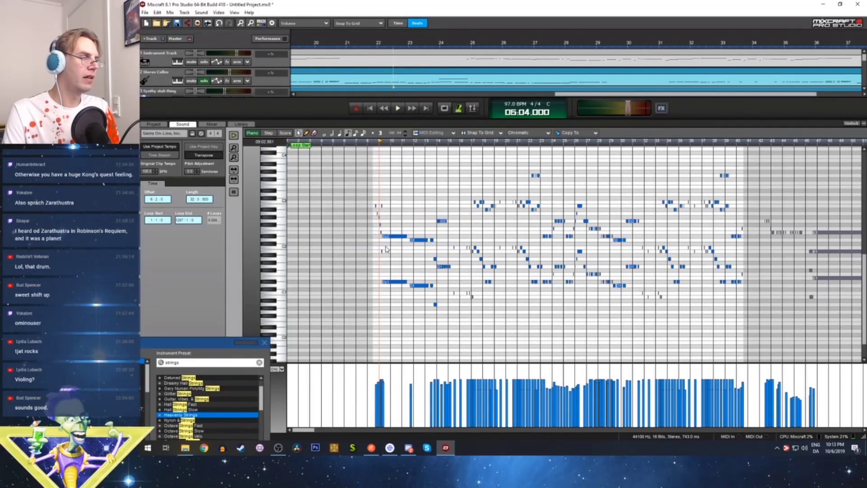
{"action": "left_click_drag", "start_coordinate": [381, 245], "coordinate": [748, 163]}
{"action": "key", "text": "Delete"}
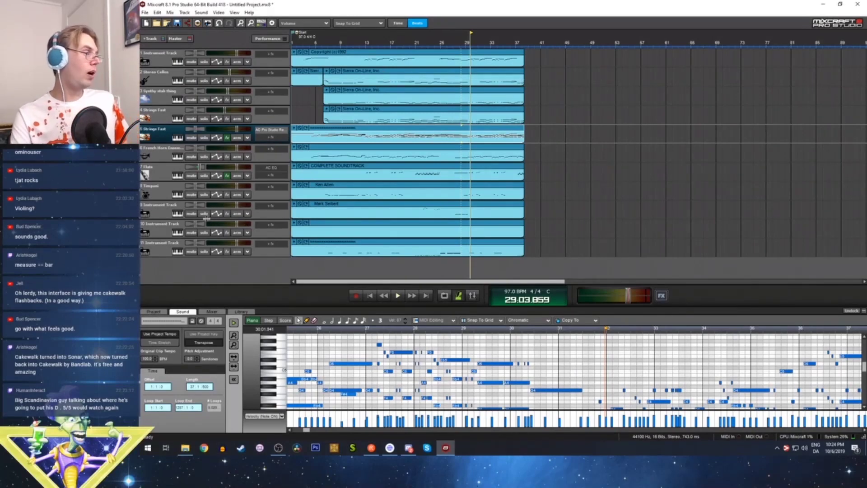
Solo the ninth track, the unnamed one just below Timpani, and audition it from midway through bar 21
{"action": "left_click", "coordinate": [207, 215]}
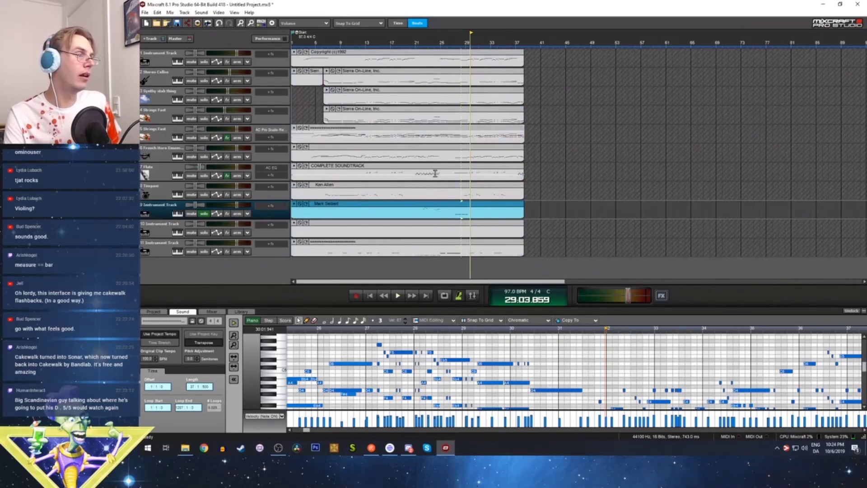
{"action": "scroll", "coordinate": [436, 173], "scroll_direction": "up", "scroll_amount": 3}
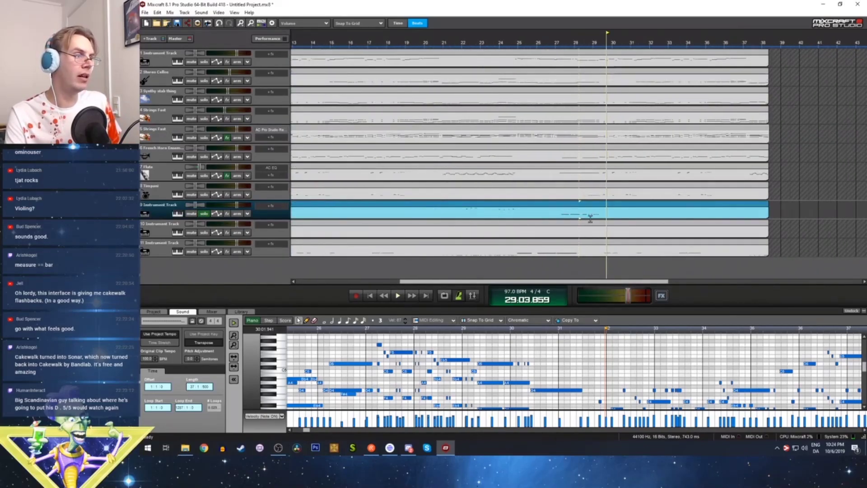
{"action": "left_click", "coordinate": [457, 46]}
{"action": "key", "text": "space"}
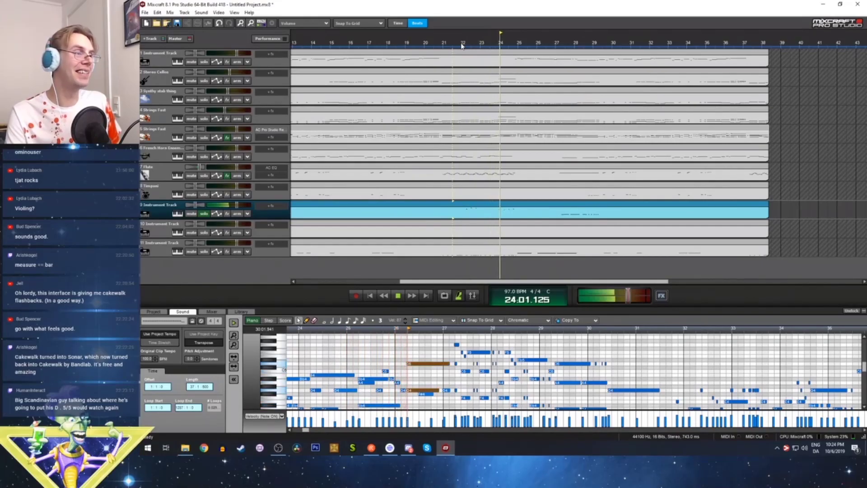
{"action": "key", "text": "space"}
Search the soloed track's presets for "glock", try Glockenspiel (Percussion - Pitched) and audition it from midway through bar 21
{"action": "left_click", "coordinate": [178, 214]}
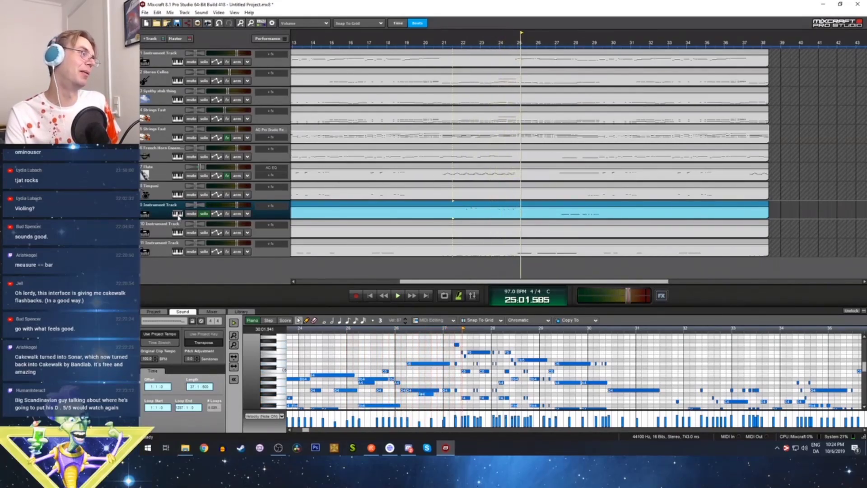
{"action": "type", "text": "glock"}
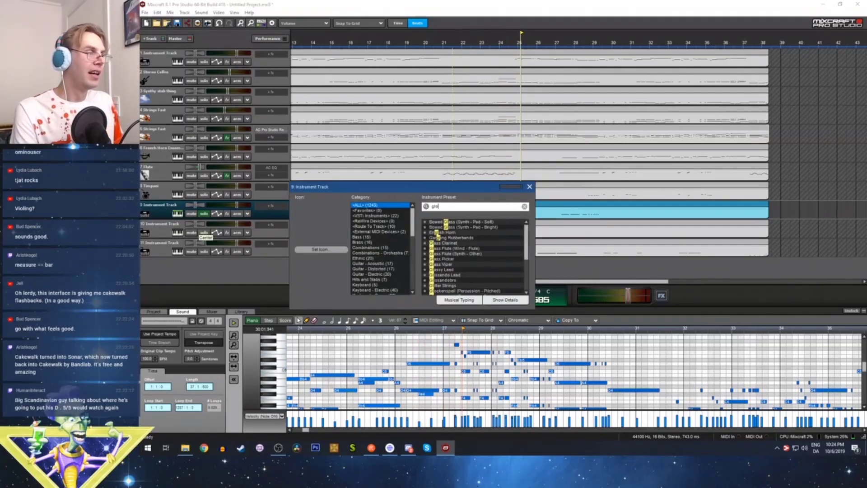
{"action": "left_click", "coordinate": [470, 222]}
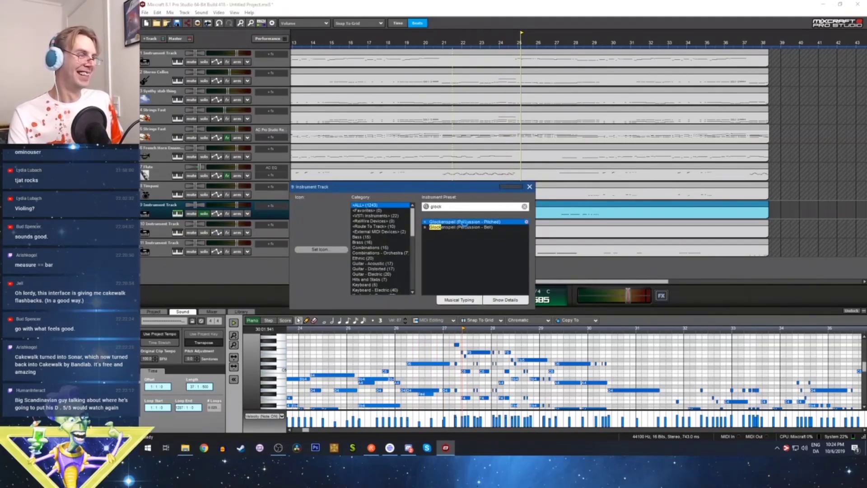
{"action": "left_click", "coordinate": [469, 40]}
{"action": "left_click", "coordinate": [455, 42]}
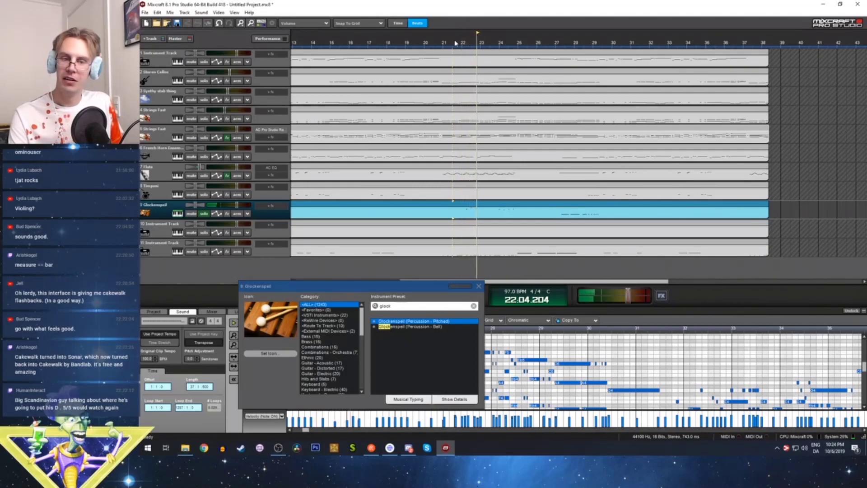
{"action": "key", "text": "space"}
Switch the track to Glockenspiel (Percussion - Bell) and audition it from bar 22
{"action": "left_click", "coordinate": [432, 329]}
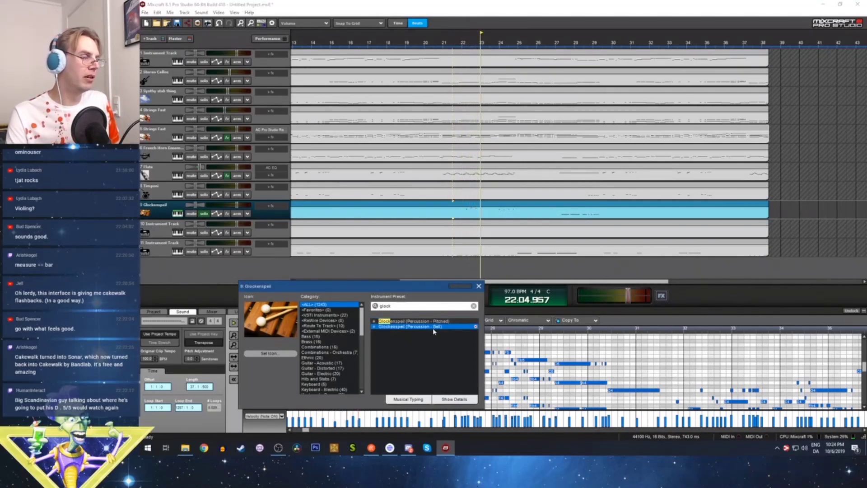
{"action": "left_click", "coordinate": [463, 42]}
{"action": "key", "text": "space"}
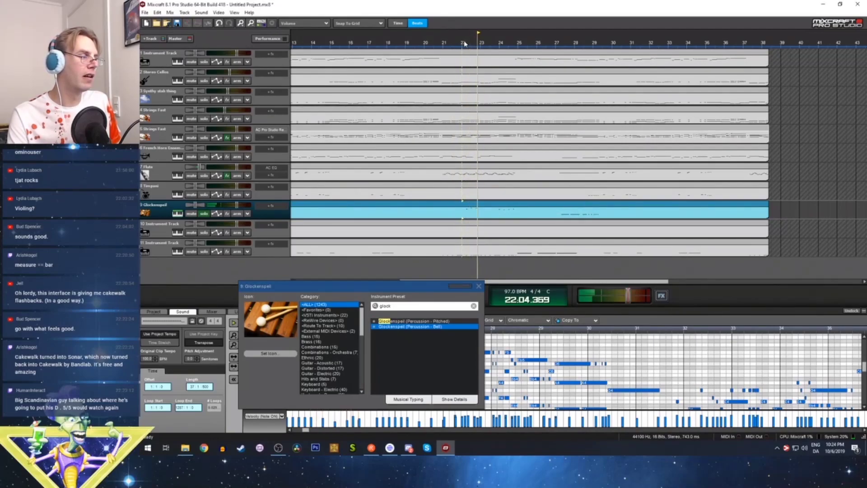
{"action": "key", "text": "space"}
Search the instrument presets for "twin" and clear the search again
{"action": "double_click", "coordinate": [401, 307]}
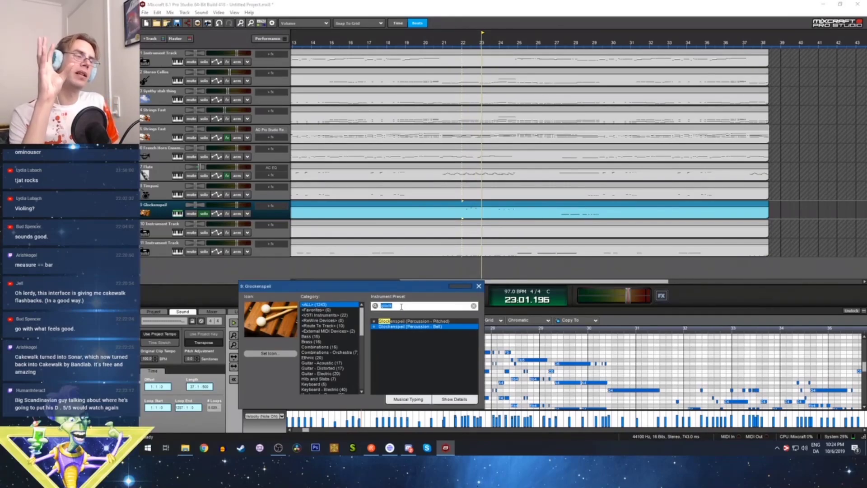
{"action": "type", "text": "twin"}
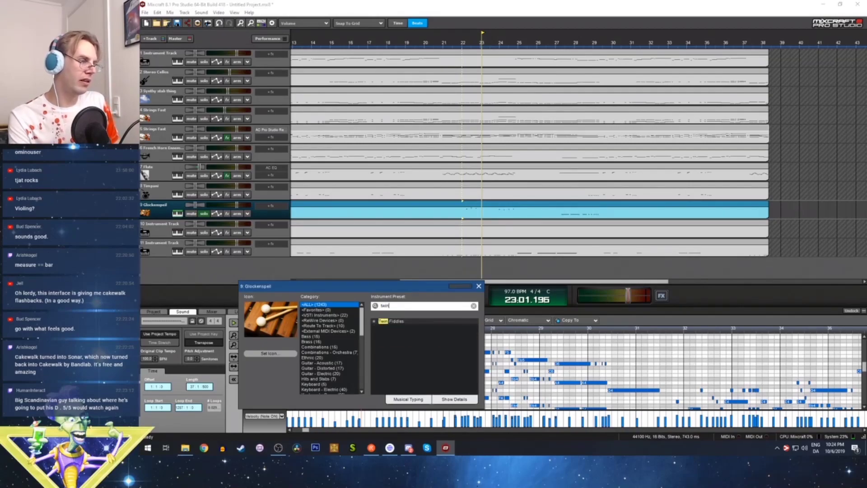
{"action": "key", "text": "BackSpace"}
{"action": "key", "text": "BackSpace"}
{"action": "key", "text": "BackSpace"}
{"action": "key", "text": "BackSpace"}
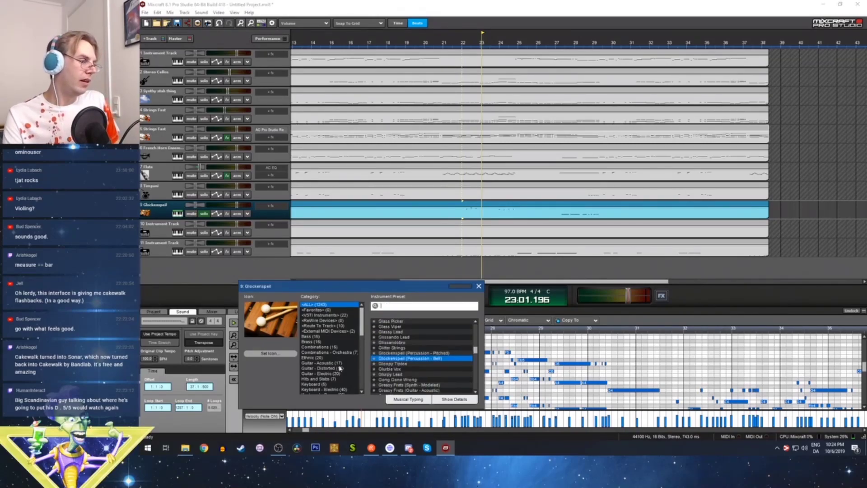
Assign the Splendid Bells preset from the Synth - Bell category to the Glockenspiel track
{"action": "left_click_drag", "start_coordinate": [360, 328], "coordinate": [357, 361]}
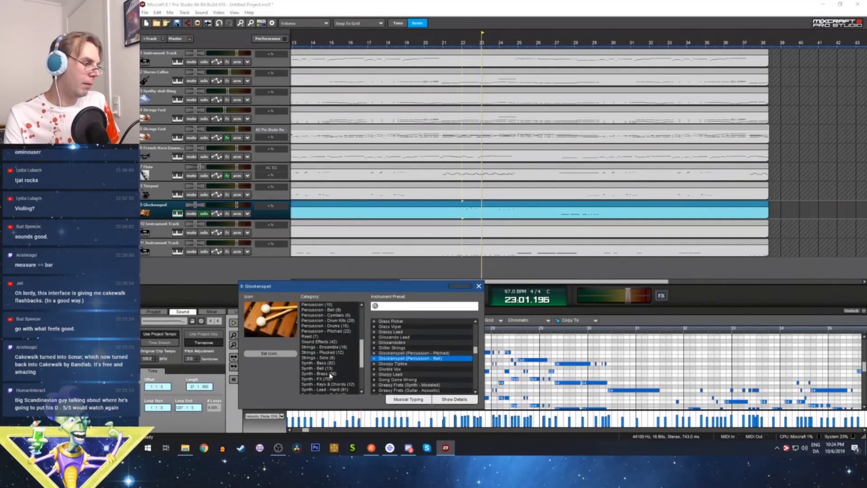
{"action": "left_click", "coordinate": [336, 368]}
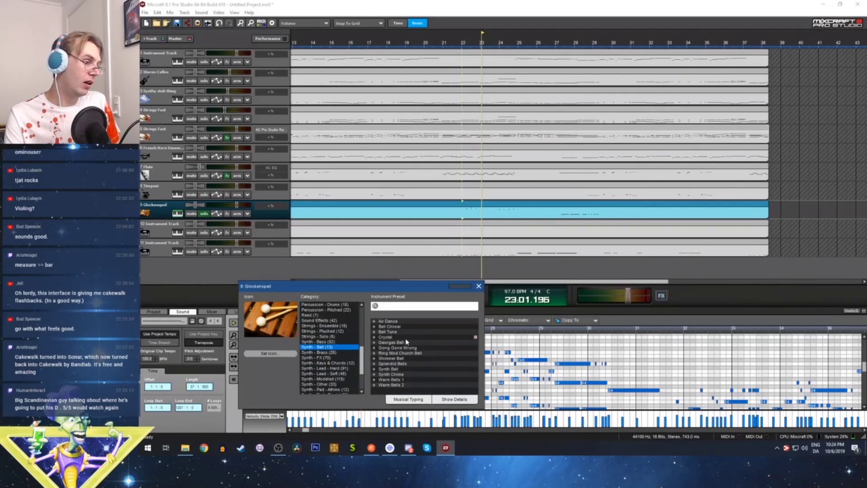
{"action": "left_click", "coordinate": [406, 364]}
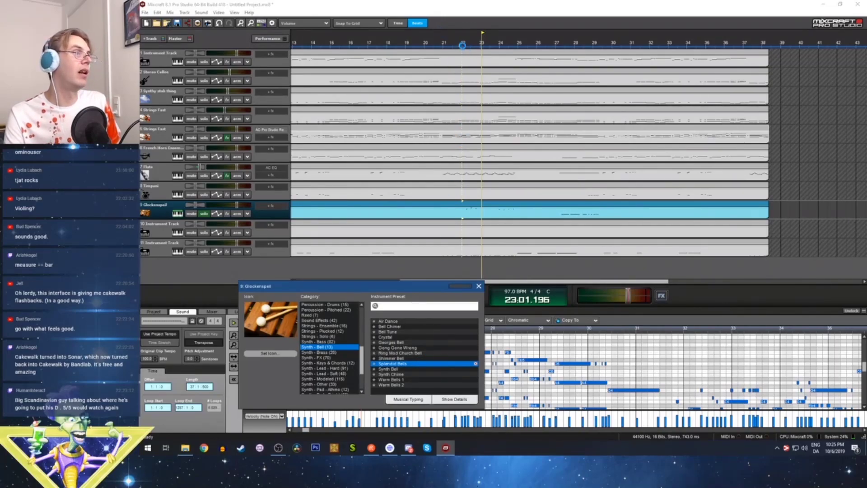
Save the project in the SQ4 MIDI folder as Main Theme
{"action": "left_click", "coordinate": [395, 4]}
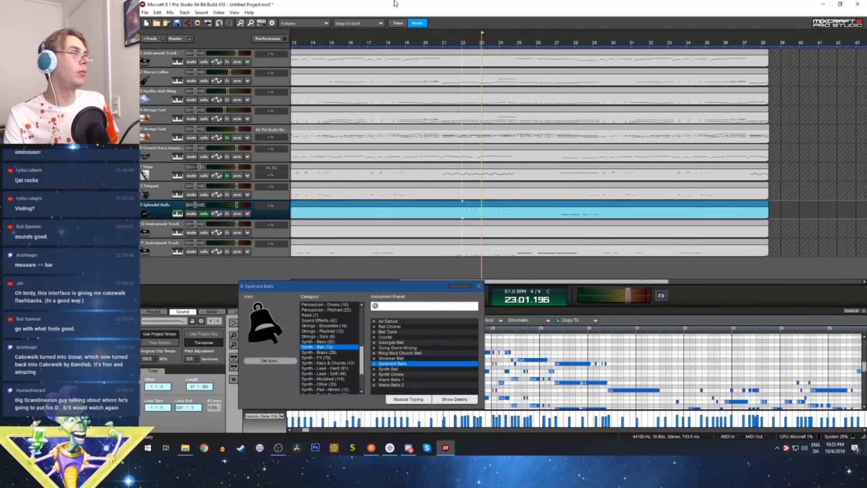
{"action": "left_click", "coordinate": [146, 12]}
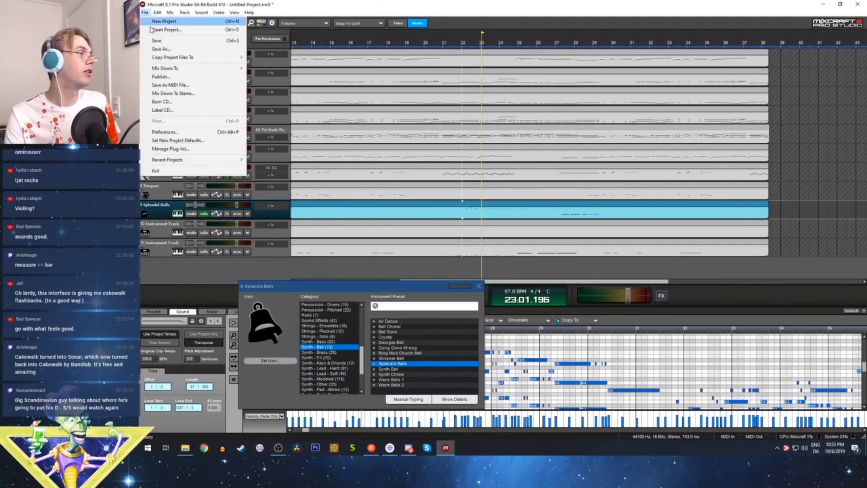
{"action": "left_click", "coordinate": [181, 49]}
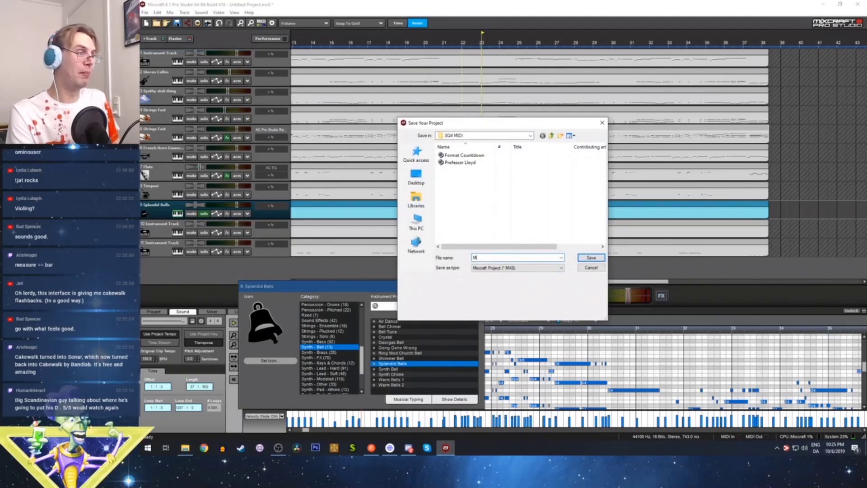
{"action": "type", "text": "Main Theme"}
{"action": "key", "text": "Return"}
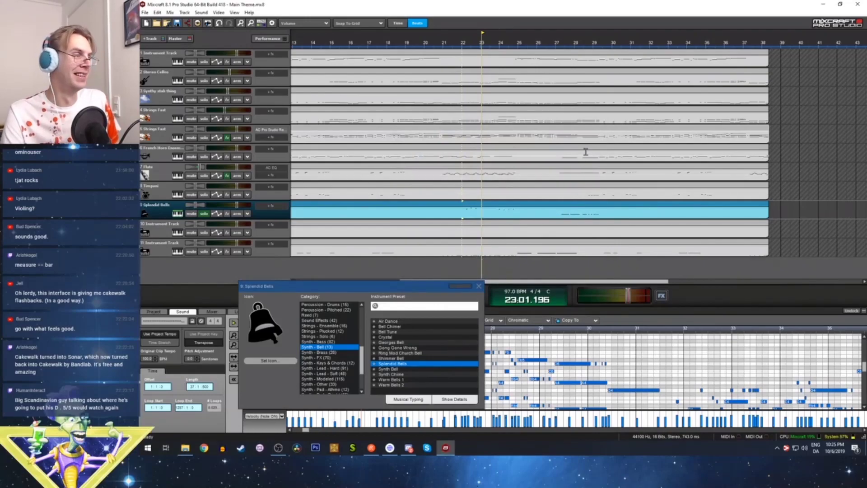
Audition the Splendid Bells track from bar 22 and add an Acoustica Compressor with its ratio set to 14.67
{"action": "left_click", "coordinate": [463, 46]}
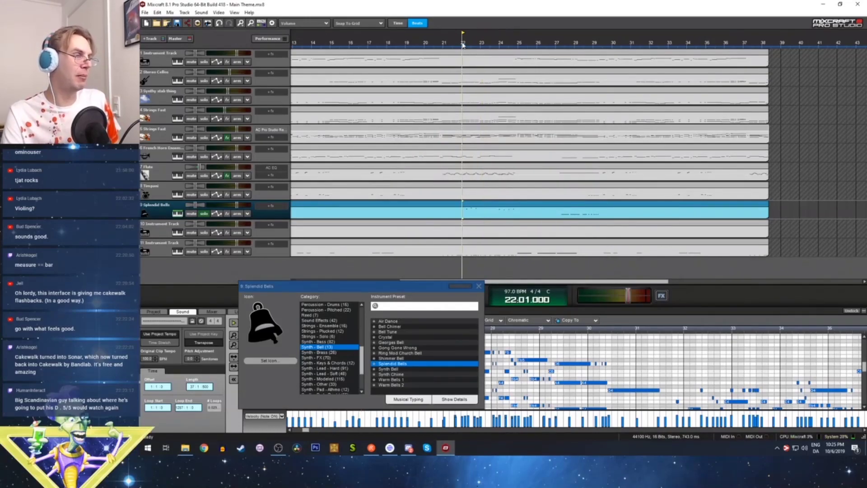
{"action": "key", "text": "space"}
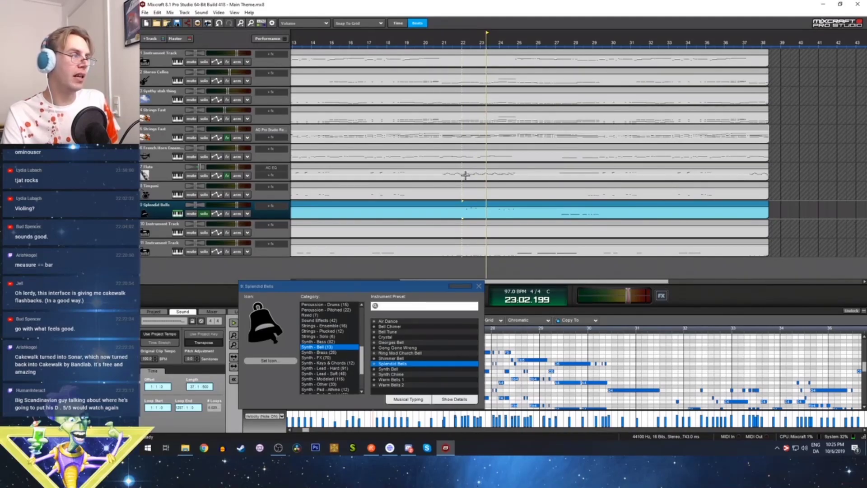
{"action": "left_click", "coordinate": [226, 214]}
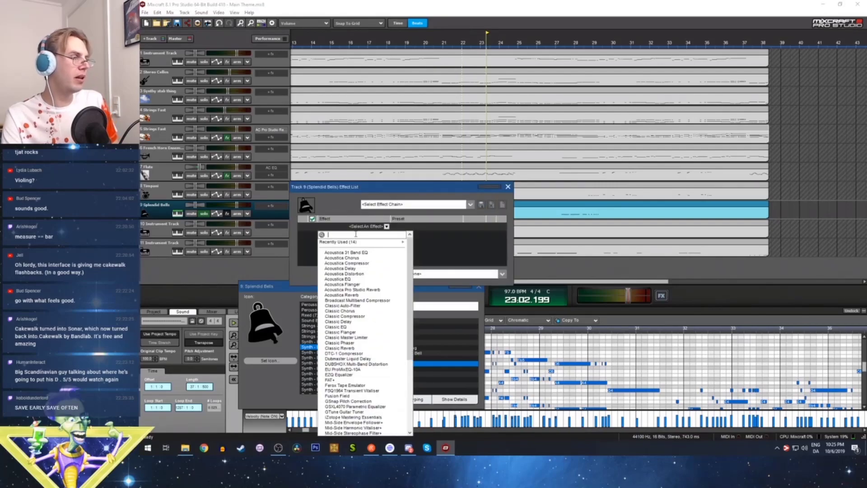
{"action": "left_click", "coordinate": [363, 264]}
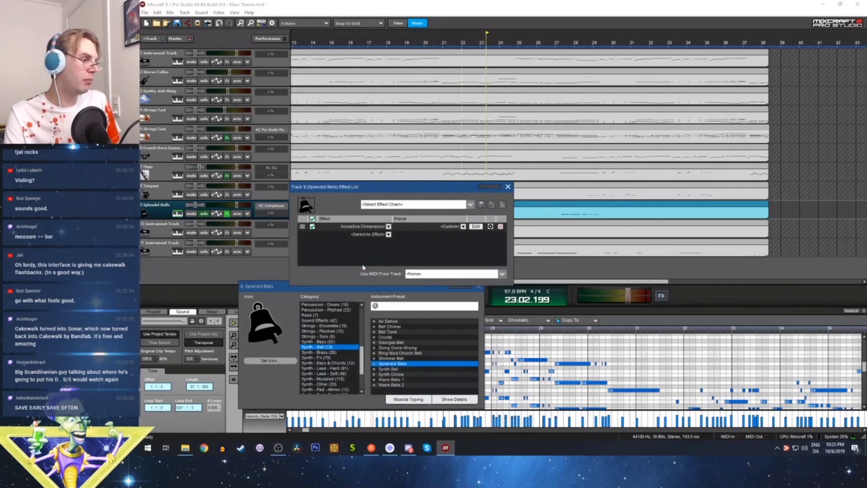
{"action": "left_click", "coordinate": [476, 227]}
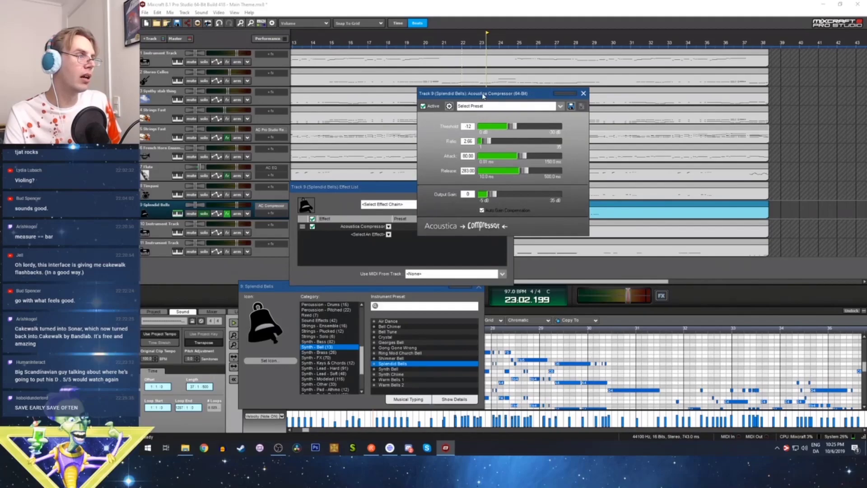
{"action": "left_click_drag", "start_coordinate": [484, 95], "coordinate": [244, 98]}
{"action": "left_click_drag", "start_coordinate": [249, 144], "coordinate": [274, 146]}
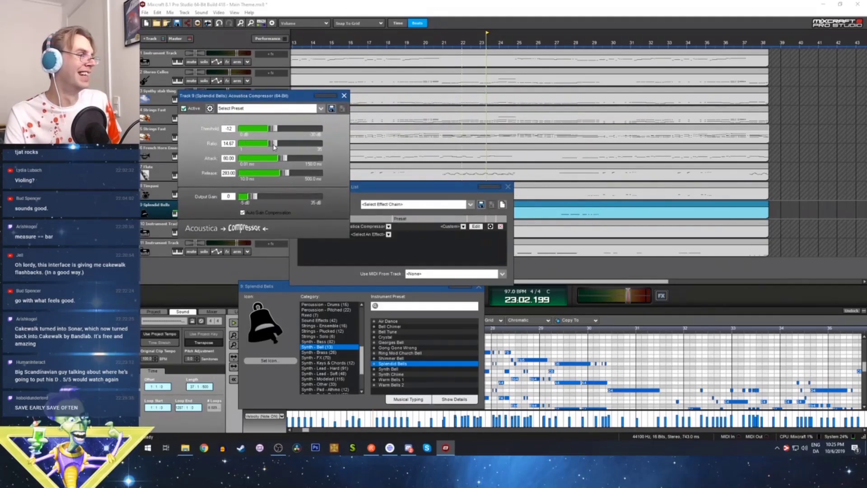
Move the effect list aside and audition the compressed Splendid Bells from bar 22
{"action": "left_click_drag", "start_coordinate": [401, 189], "coordinate": [396, 278]}
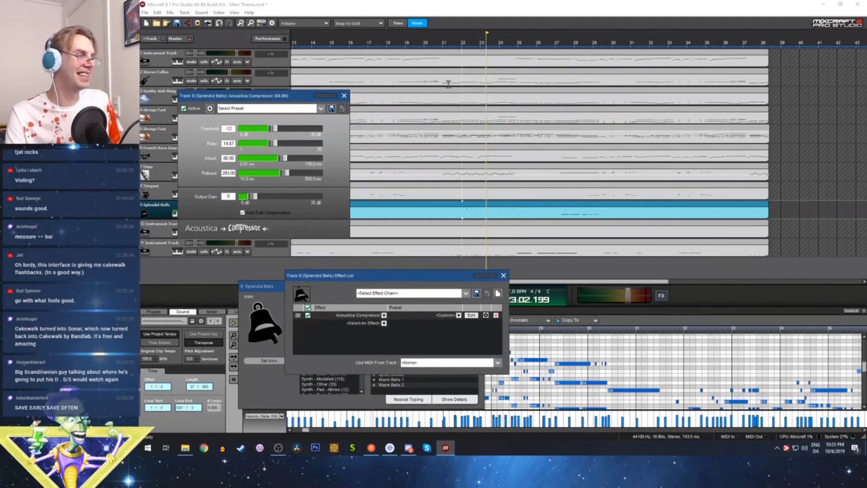
{"action": "left_click", "coordinate": [465, 44]}
{"action": "key", "text": "space"}
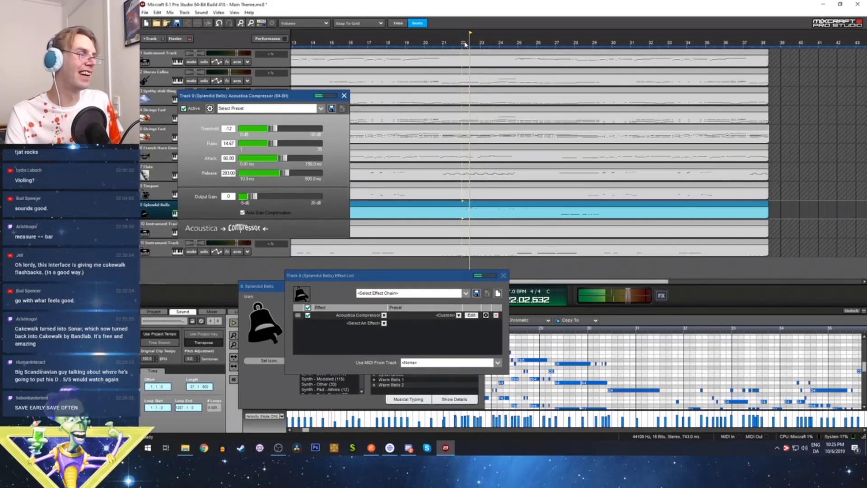
{"action": "key", "text": "space"}
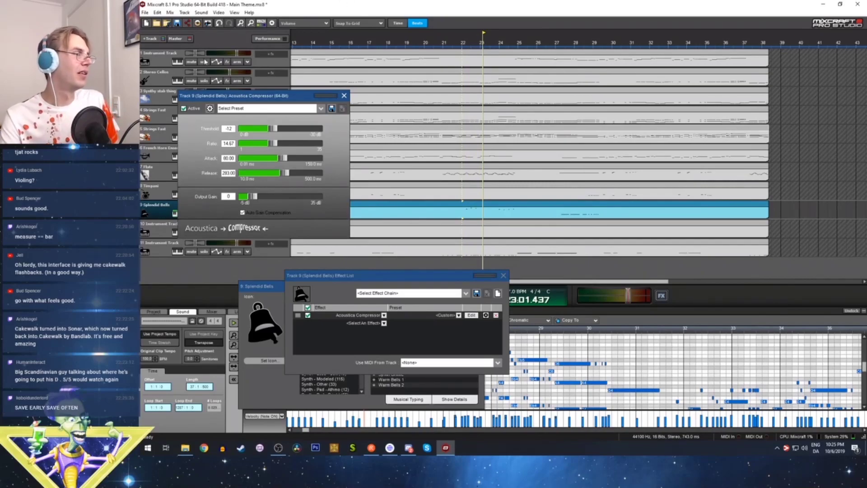
Close the compressor, effect list and instrument windows, and pan the Splendid Bells track partly to the left in the mixer
{"action": "left_click", "coordinate": [344, 95]}
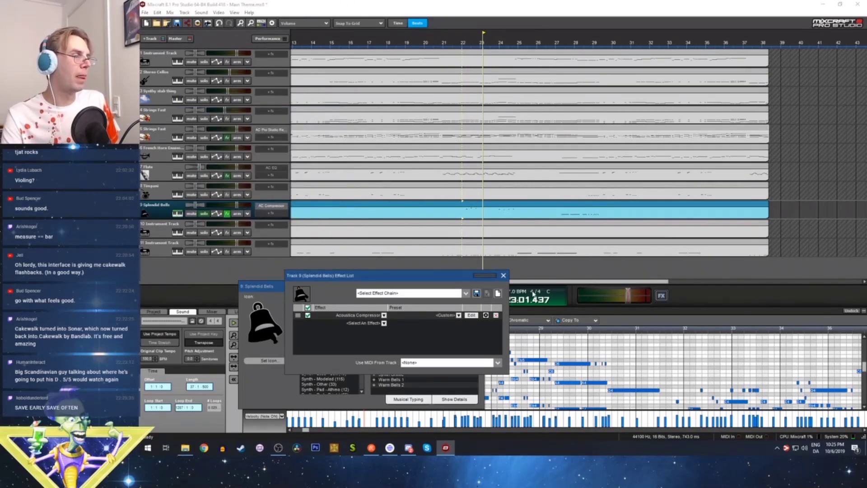
{"action": "left_click", "coordinate": [504, 276]}
{"action": "left_click", "coordinate": [479, 287]}
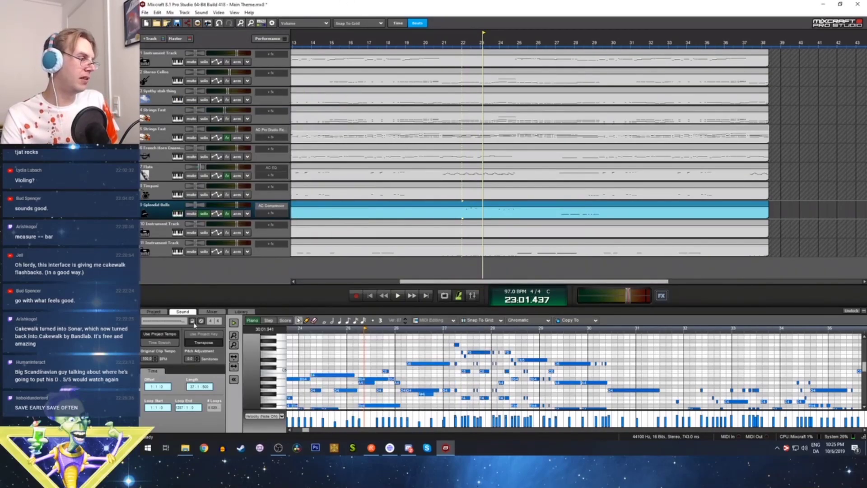
{"action": "left_click", "coordinate": [211, 311]}
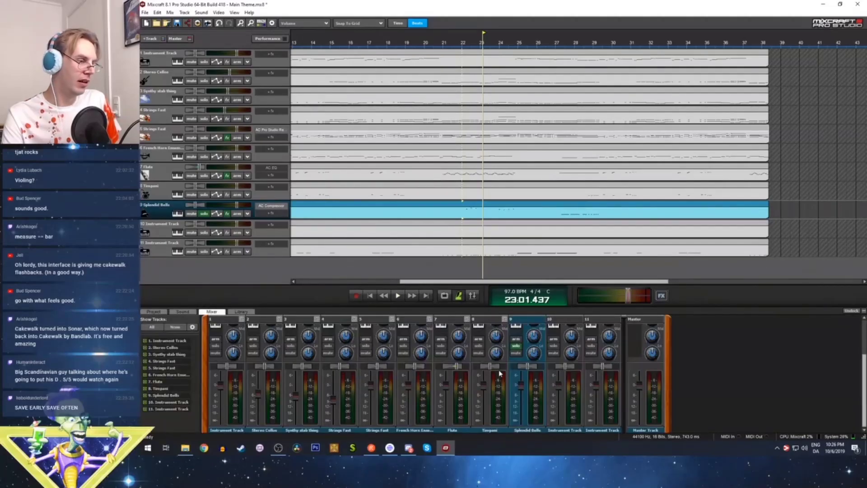
{"action": "left_click_drag", "start_coordinate": [527, 364], "coordinate": [515, 365]}
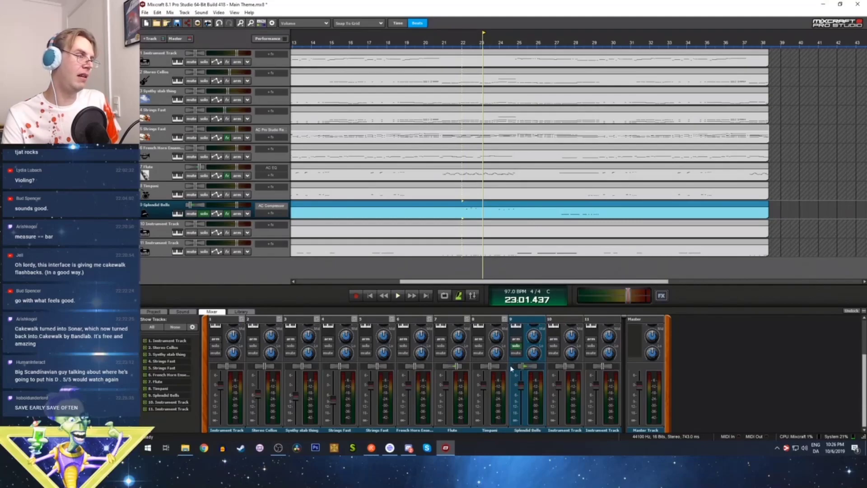
Solo the Timpani, Flute, French Horn, both Strings Fast and Synthy stab thing tracks alongside Splendid Bells
{"action": "left_click", "coordinate": [201, 195]}
{"action": "left_click", "coordinate": [204, 176]}
{"action": "left_click", "coordinate": [203, 156]}
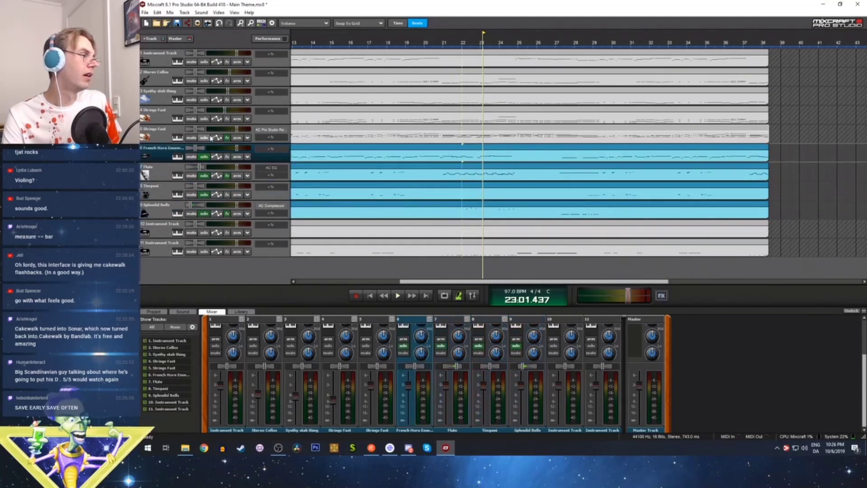
{"action": "left_click", "coordinate": [204, 138]}
{"action": "left_click", "coordinate": [204, 118]}
{"action": "left_click", "coordinate": [205, 99]}
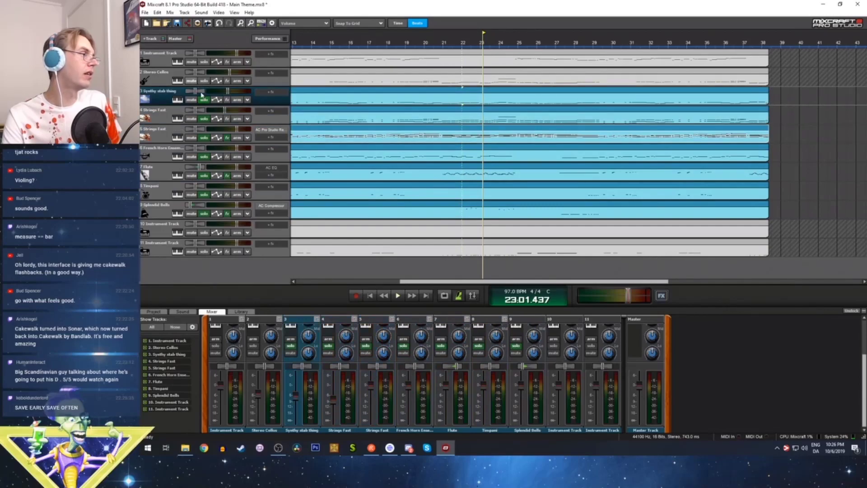
Turn solo off on the Synthy stab thing, both Strings Fast, French Horn, Flute and Timpani tracks
{"action": "left_click", "coordinate": [204, 100]}
{"action": "left_click", "coordinate": [204, 118]}
{"action": "left_click", "coordinate": [204, 137]}
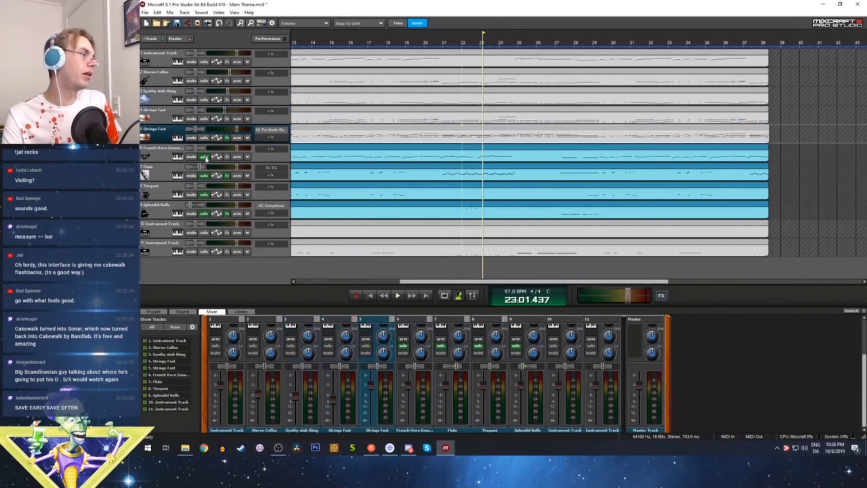
{"action": "left_click", "coordinate": [204, 156]}
{"action": "left_click", "coordinate": [204, 175]}
{"action": "left_click", "coordinate": [203, 195]}
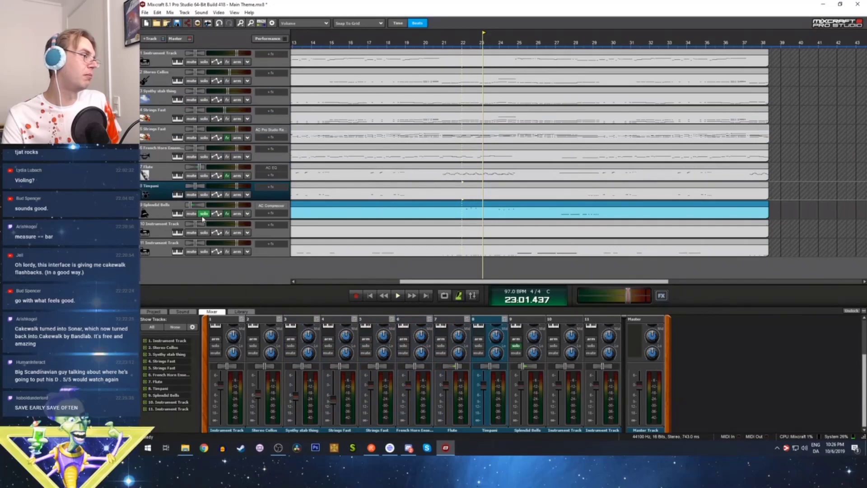
Unsolo Splendid Bells and mute the unnamed instrument tracks 10, 11 and 1
{"action": "left_click", "coordinate": [204, 213]}
{"action": "left_click", "coordinate": [192, 233]}
{"action": "left_click", "coordinate": [191, 252]}
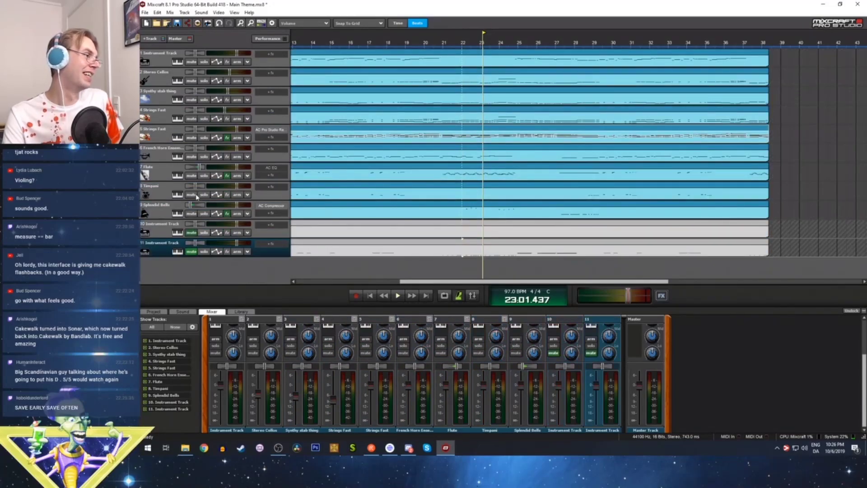
{"action": "left_click", "coordinate": [192, 62]}
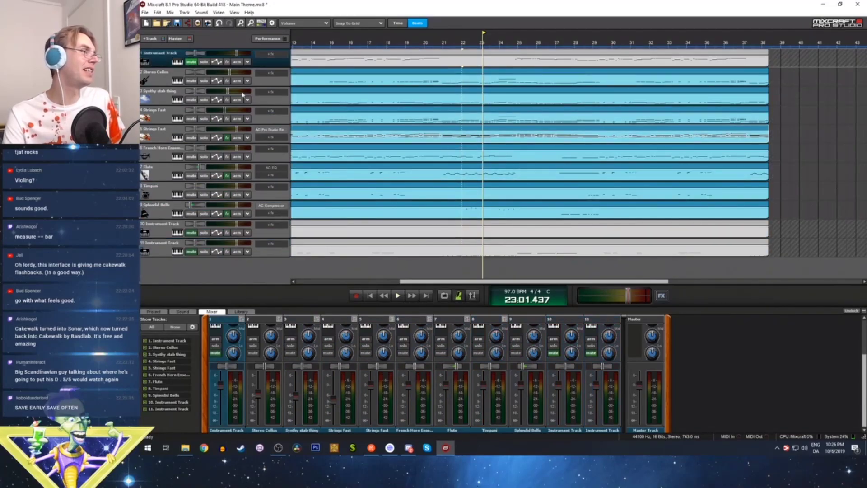
Play the song from midway through bar 20 and lower the Splendid Bells volume to about -8.6 dB
{"action": "left_click", "coordinate": [456, 45]}
{"action": "double_click", "coordinate": [436, 45]}
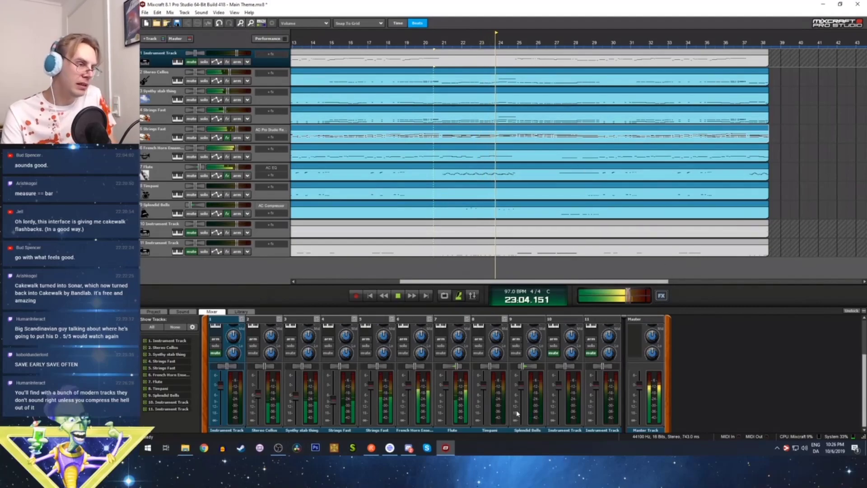
{"action": "left_click", "coordinate": [520, 388]}
{"action": "left_click_drag", "start_coordinate": [520, 387], "coordinate": [521, 405]}
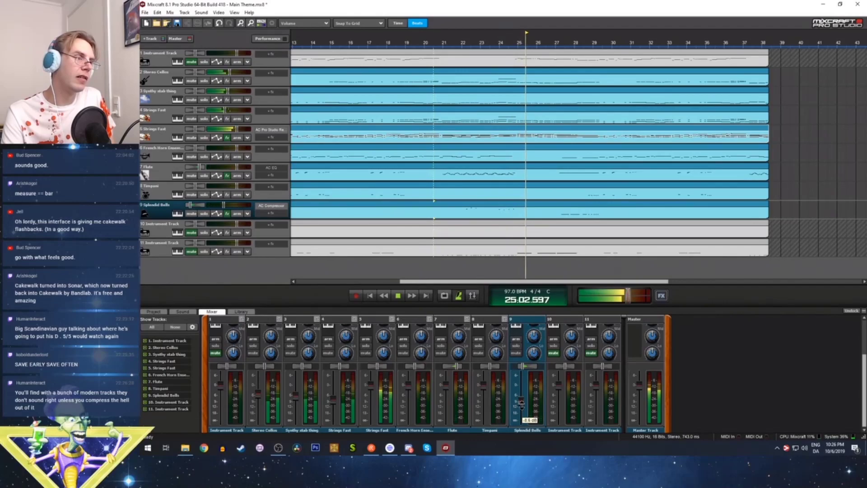
{"action": "key", "text": "space"}
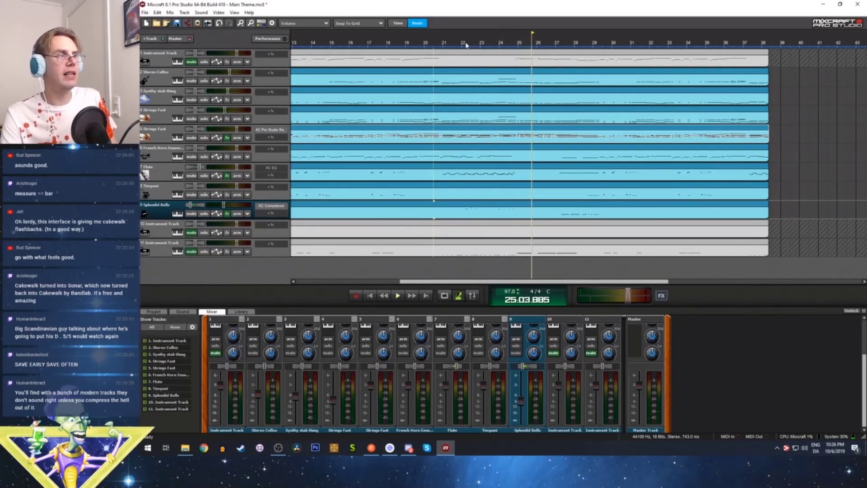
Replay the passage from bar 21, beat 3, and raise the Splendid Bells volume slightly
{"action": "left_click", "coordinate": [456, 44]}
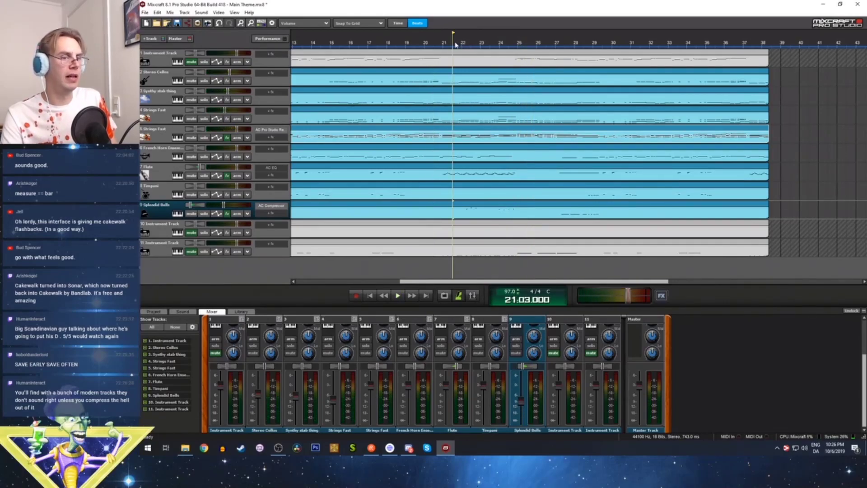
{"action": "key", "text": "space"}
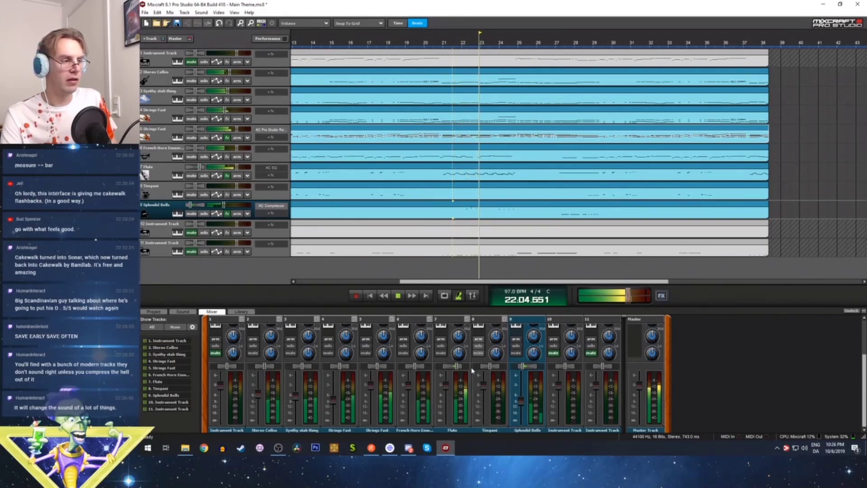
{"action": "key", "text": "space"}
{"action": "mouse_move", "coordinate": [521, 399]}
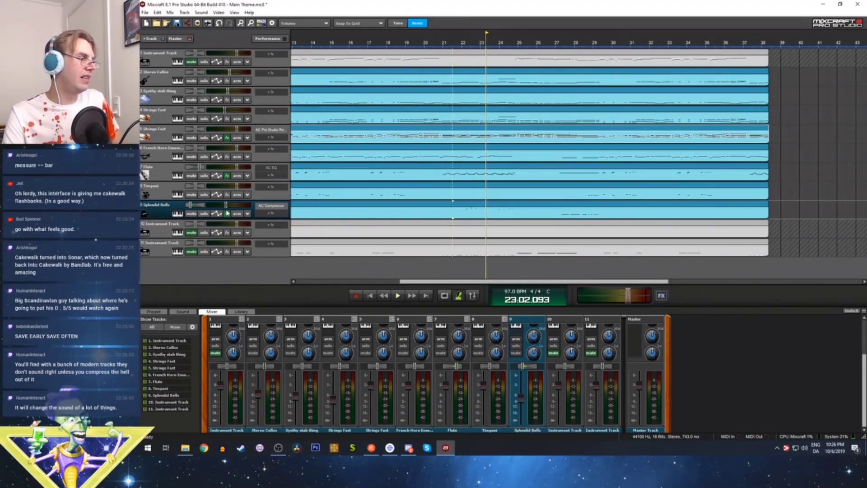
Change the Splendid Bells track's instrument preset to Shimmer Bell and audition it from bar 22
{"action": "left_click", "coordinate": [178, 214]}
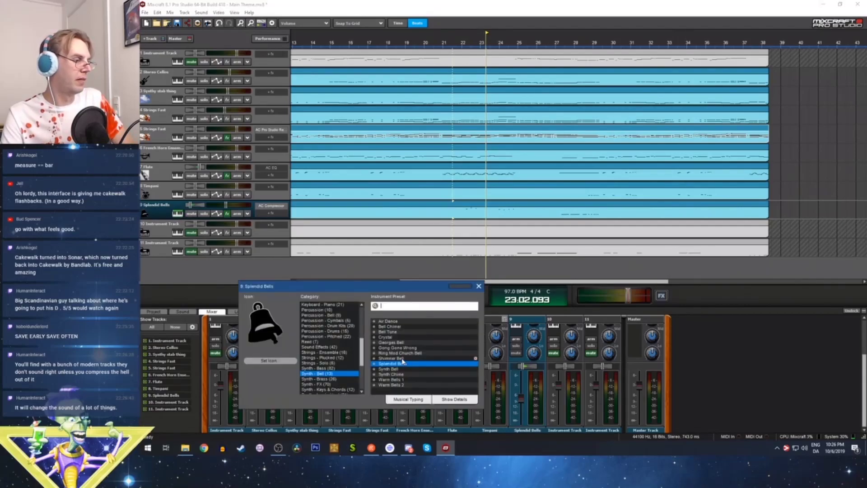
{"action": "left_click", "coordinate": [402, 358]}
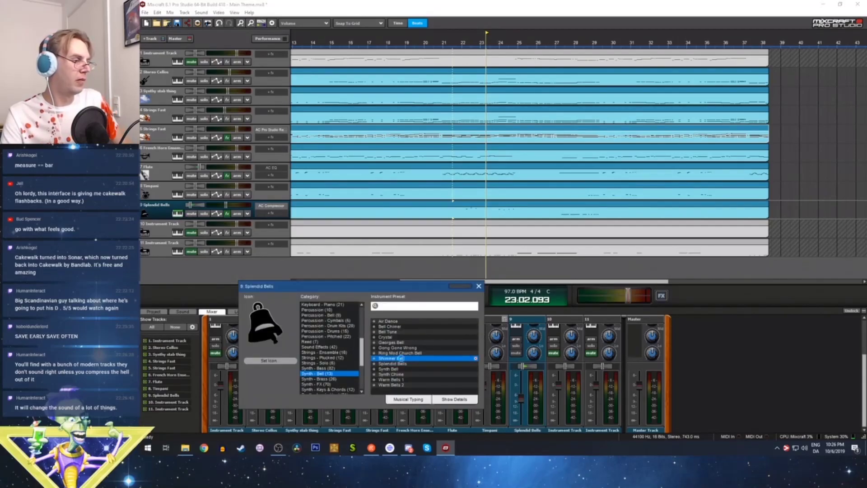
{"action": "left_click", "coordinate": [460, 44]}
{"action": "key", "text": "space"}
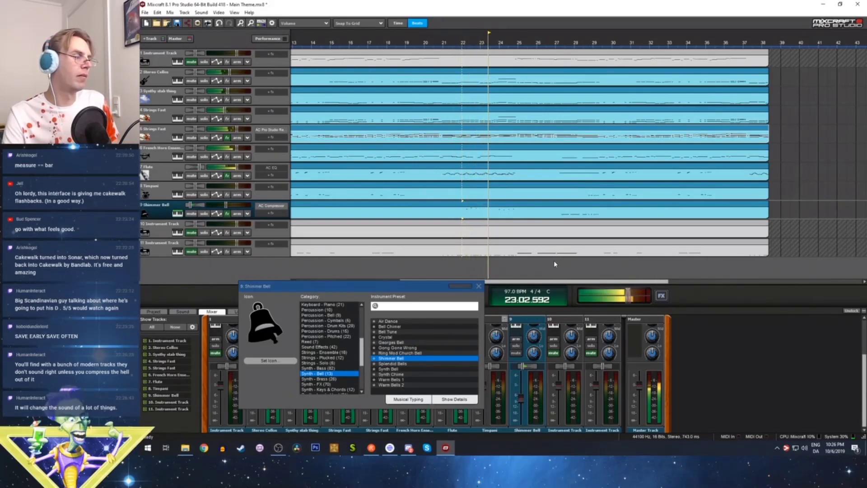
Switch track 9 to the Synth Chime preset and play the passage from bar 22
{"action": "key", "text": "Down"}
{"action": "key", "text": "Down"}
{"action": "key", "text": "Down"}
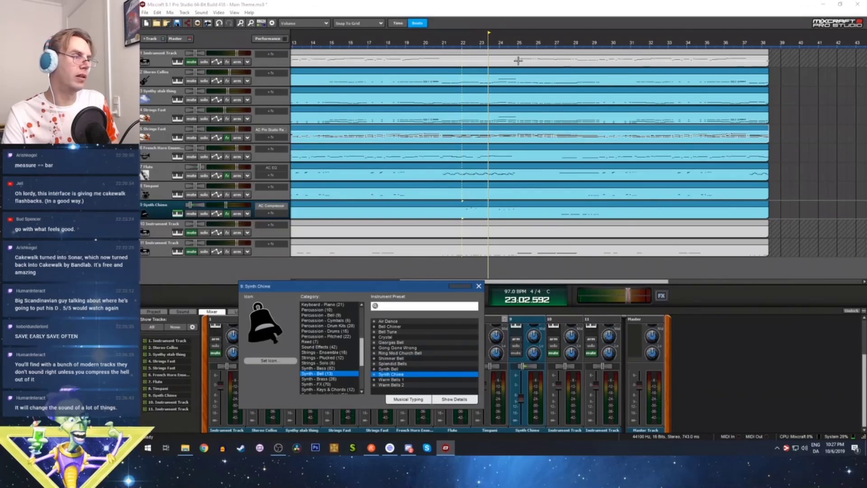
{"action": "left_click", "coordinate": [464, 44]}
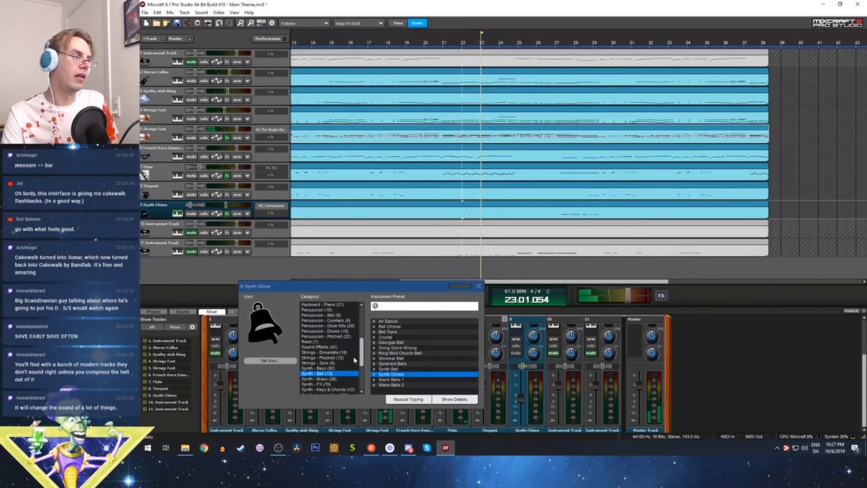
Try the Gong Gone Wrong preset on track 9 and play it from bar 22
{"action": "left_click", "coordinate": [406, 349]}
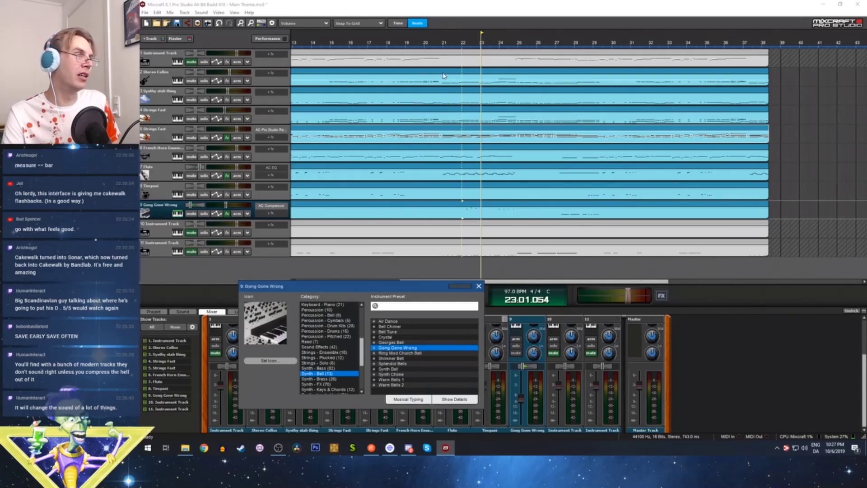
{"action": "left_click", "coordinate": [463, 43]}
{"action": "key", "text": "space"}
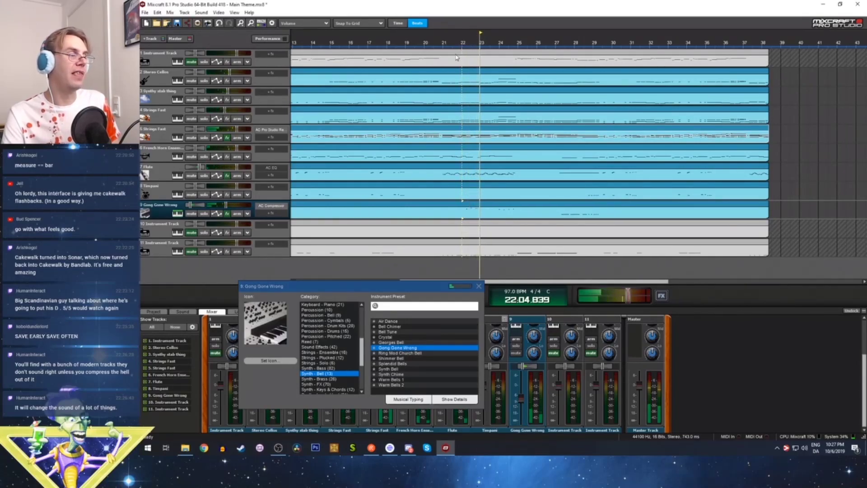
Set track 9's instrument preset to Crystal and audition it in the mix from bar 22
{"action": "left_click", "coordinate": [400, 338]}
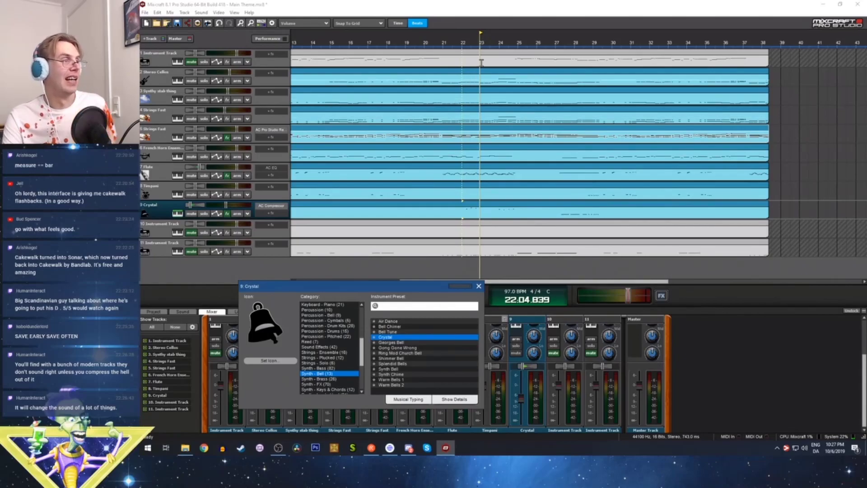
{"action": "left_click", "coordinate": [463, 45]}
{"action": "key", "text": "space"}
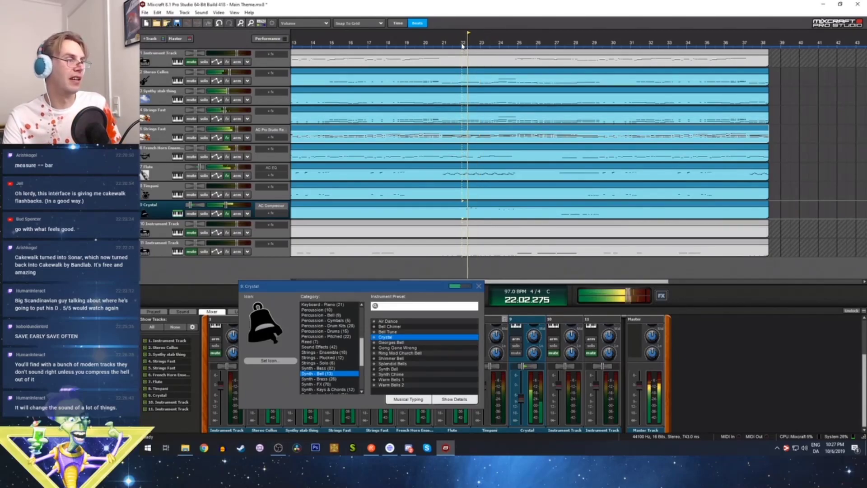
{"action": "key", "text": "space"}
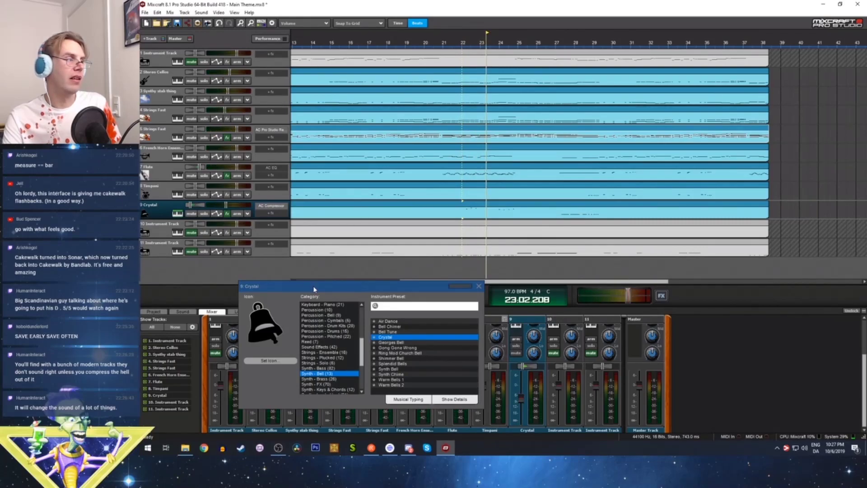
Disable the Acoustica Compressor in the Crystal track's effect list and replay the passage from bar 22
{"action": "left_click_drag", "start_coordinate": [306, 285], "coordinate": [388, 161]}
{"action": "left_click", "coordinate": [227, 213]}
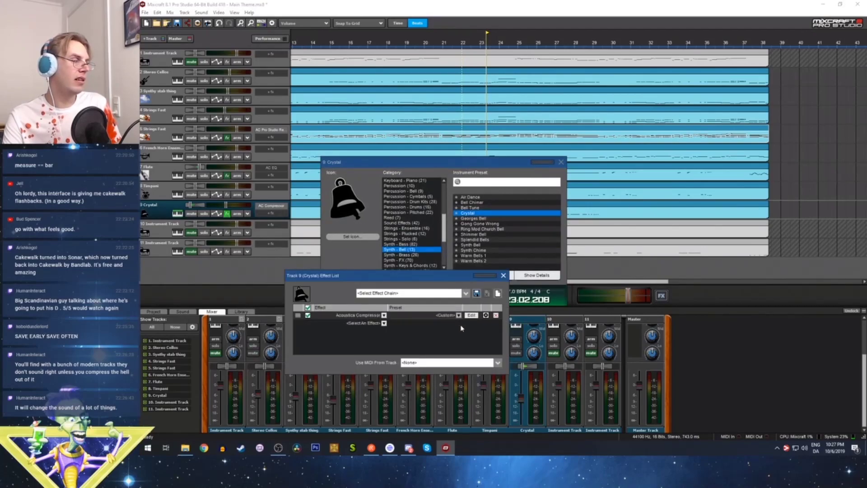
{"action": "left_click", "coordinate": [307, 315]}
{"action": "left_click_drag", "start_coordinate": [451, 159], "coordinate": [368, 299]}
{"action": "left_click", "coordinate": [463, 45]}
{"action": "key", "text": "space"}
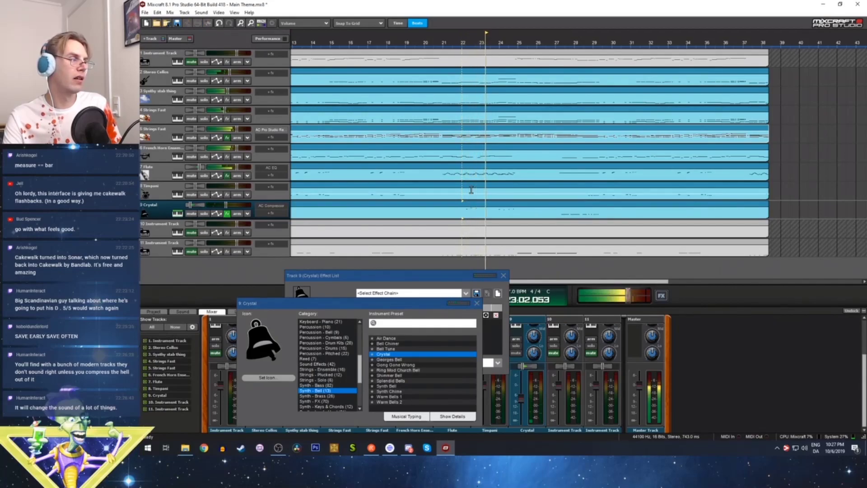
{"action": "key", "text": "space"}
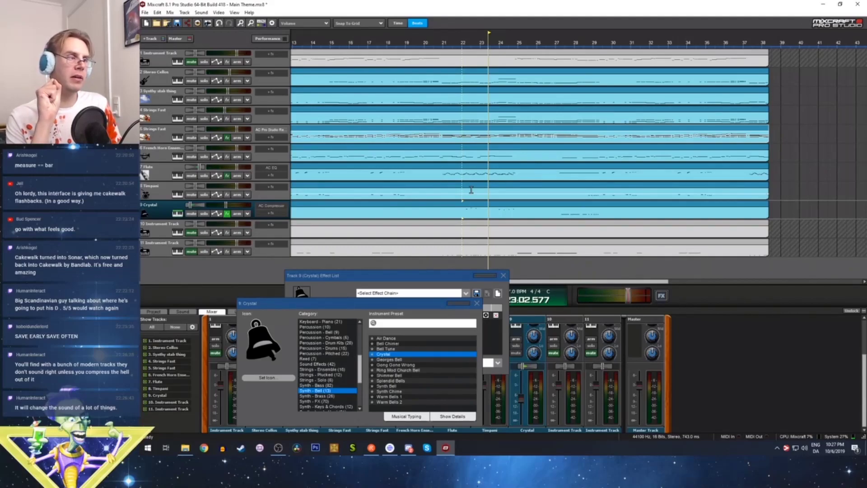
{"action": "left_click", "coordinate": [463, 46]}
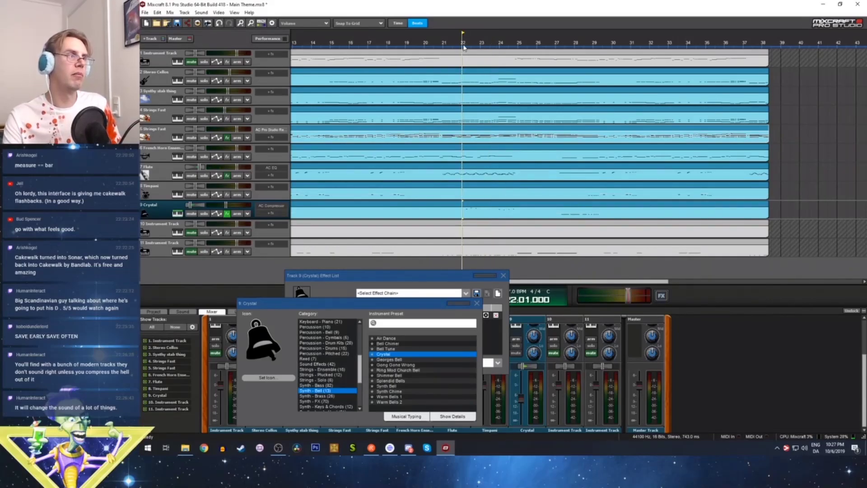
{"action": "key", "text": "space"}
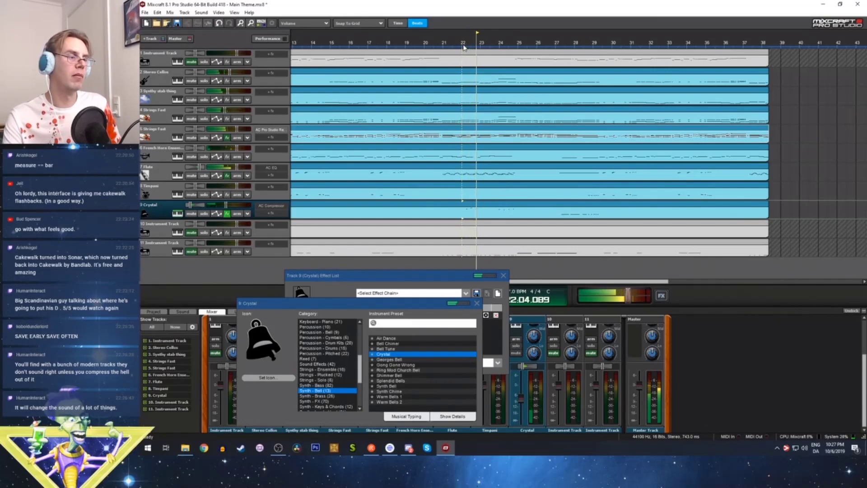
{"action": "key", "text": "space"}
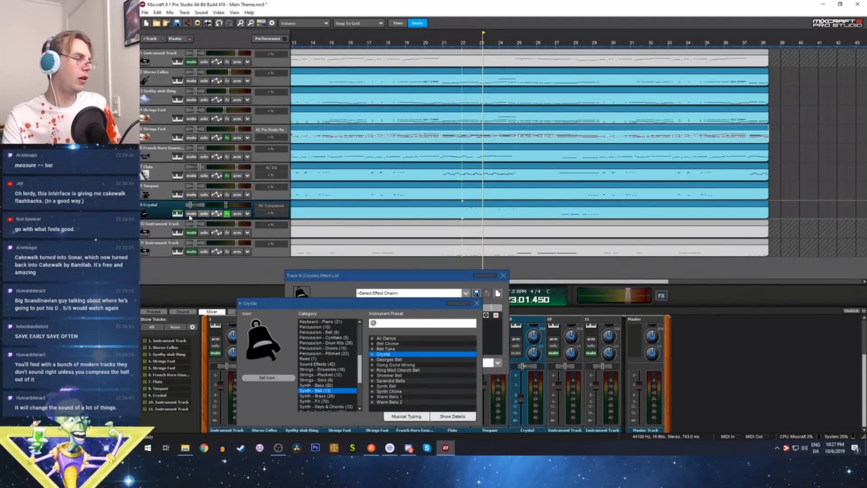
Add the Acoustica Pro Studio Reverb with the Medium Hall preset to the Crystal track and show its settings clear of the timeline
{"action": "left_click_drag", "start_coordinate": [381, 279], "coordinate": [345, 197]}
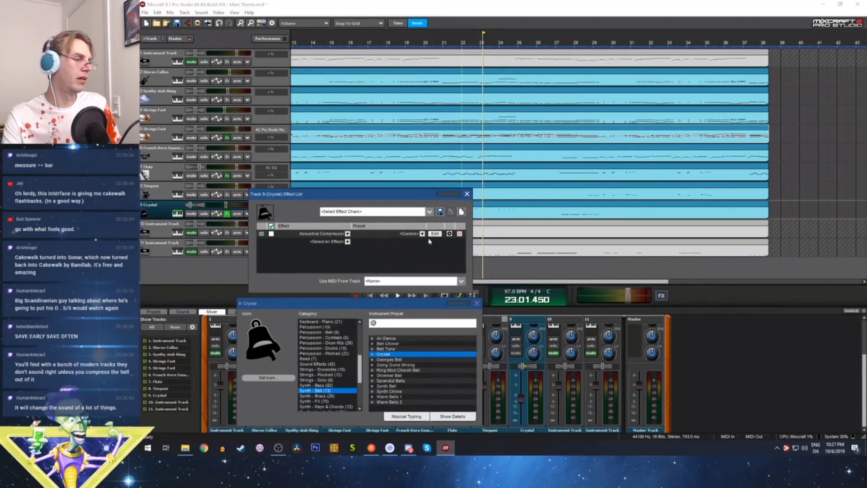
{"action": "left_click", "coordinate": [348, 242]}
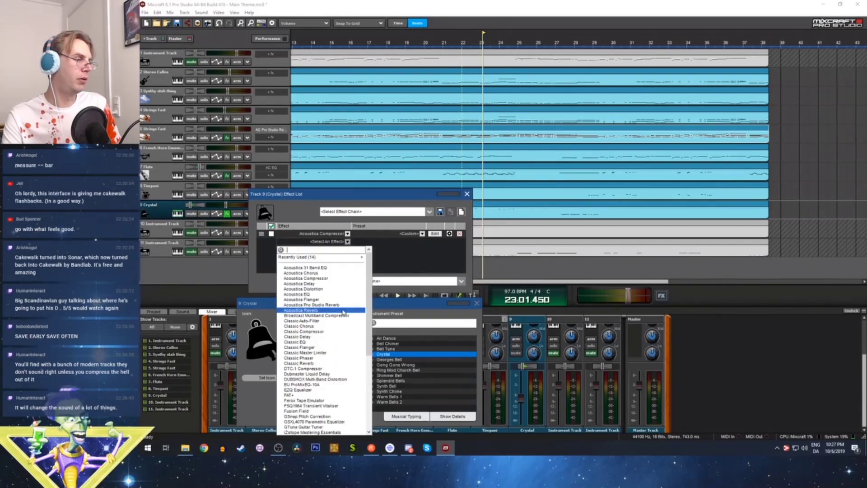
{"action": "left_click", "coordinate": [316, 306]}
{"action": "left_click", "coordinate": [434, 242]}
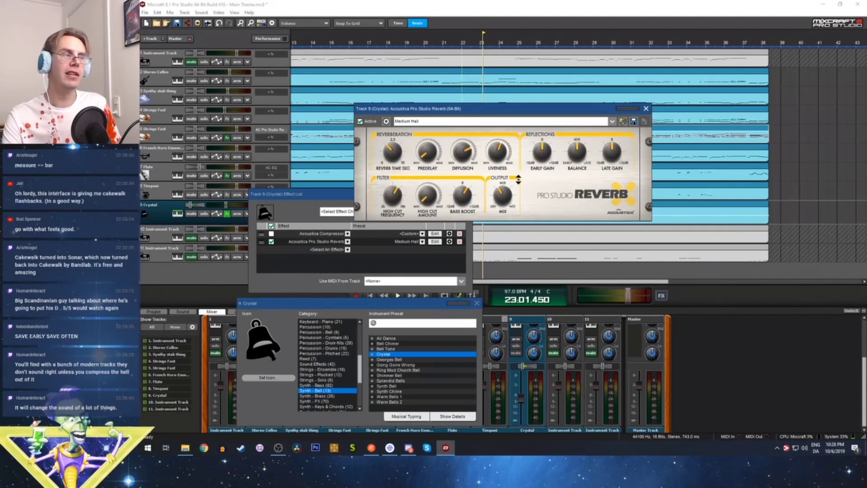
{"action": "left_click_drag", "start_coordinate": [512, 111], "coordinate": [479, 292]}
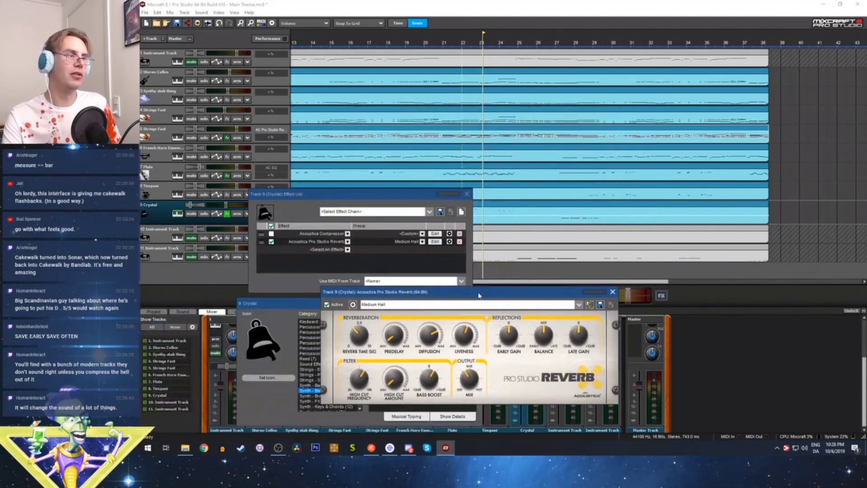
{"action": "left_click_drag", "start_coordinate": [386, 196], "coordinate": [745, 332]}
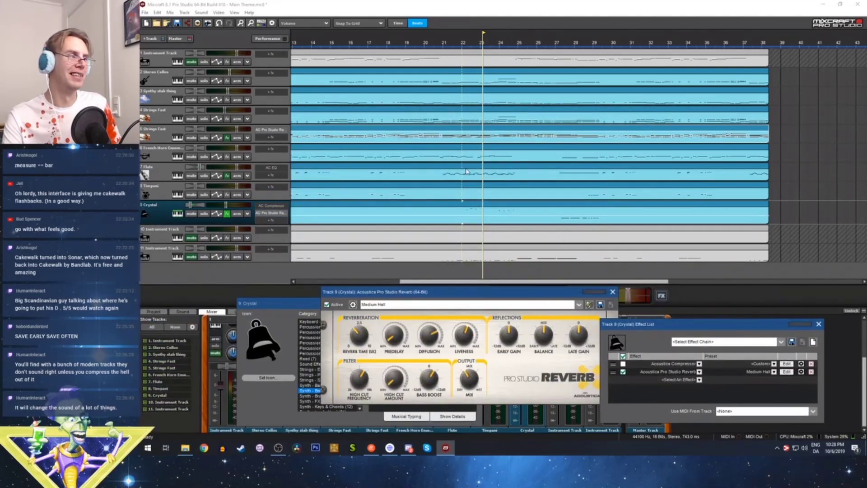
Play from bar 22 to judge the reverb, toggling Acoustica Pro Studio Reverb off and on for comparison
{"action": "left_click", "coordinate": [465, 44]}
{"action": "key", "text": "space"}
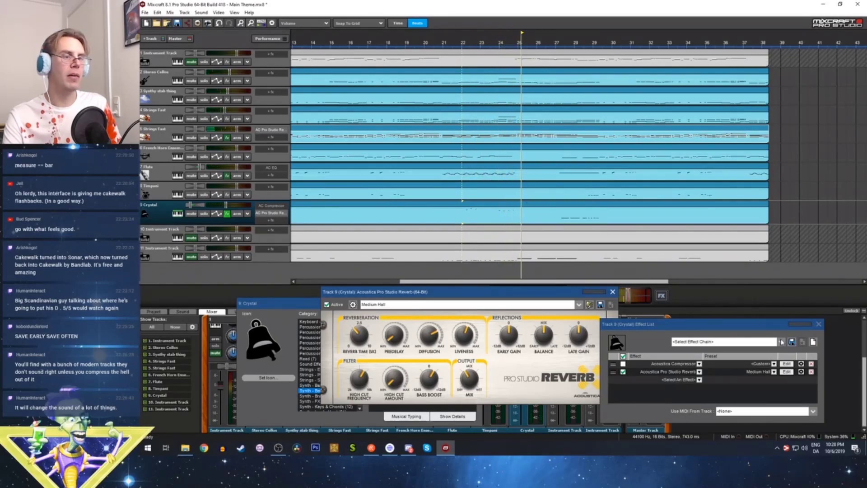
{"action": "left_click", "coordinate": [623, 371]}
{"action": "left_click", "coordinate": [623, 371]}
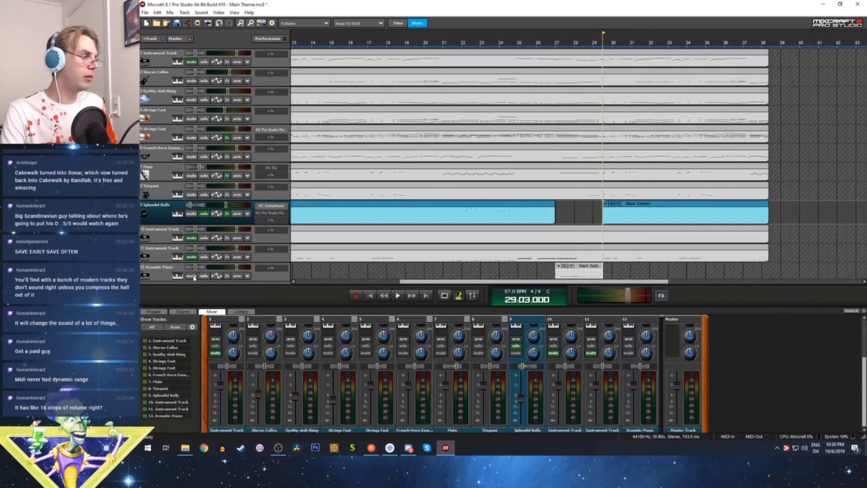
Move the Acoustic Piano track directly below Splendid Bells and solo it in place of the bells track
{"action": "left_click_drag", "start_coordinate": [165, 273], "coordinate": [166, 233]}
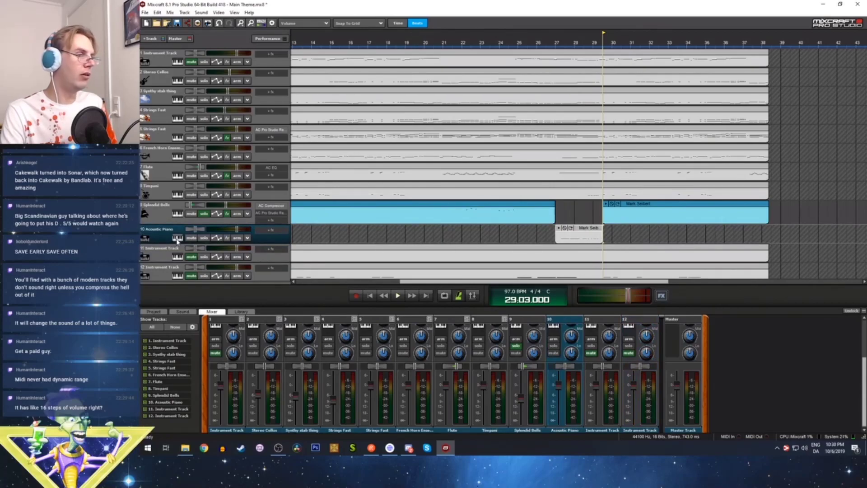
{"action": "left_click", "coordinate": [204, 238]}
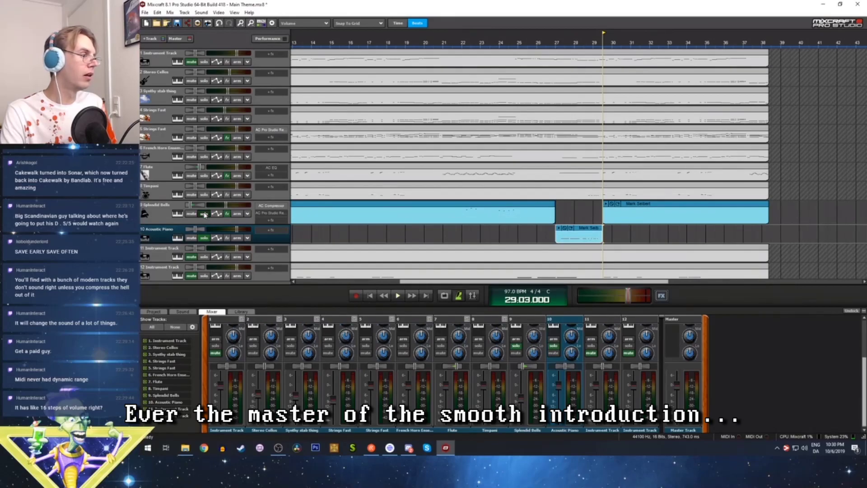
{"action": "left_click", "coordinate": [582, 224]}
Play the soloed Acoustic Piano clip from bar 27 to hear its part
{"action": "left_click", "coordinate": [559, 42]}
{"action": "key", "text": "space"}
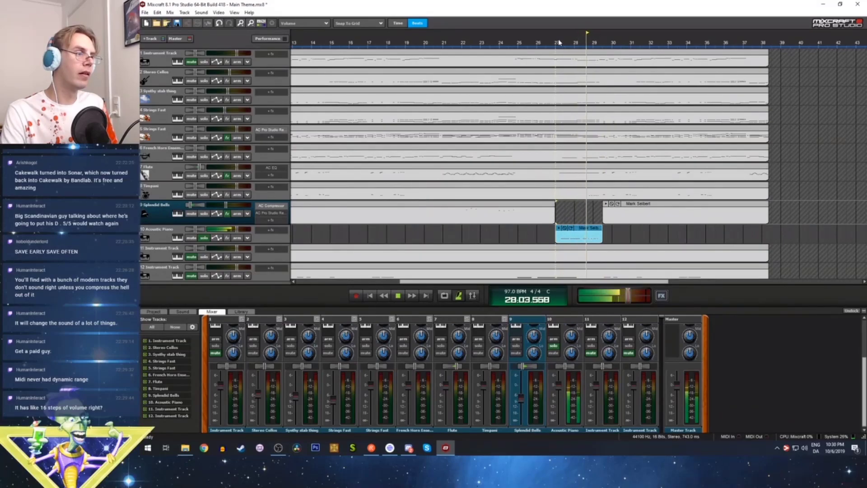
{"action": "key", "text": "space"}
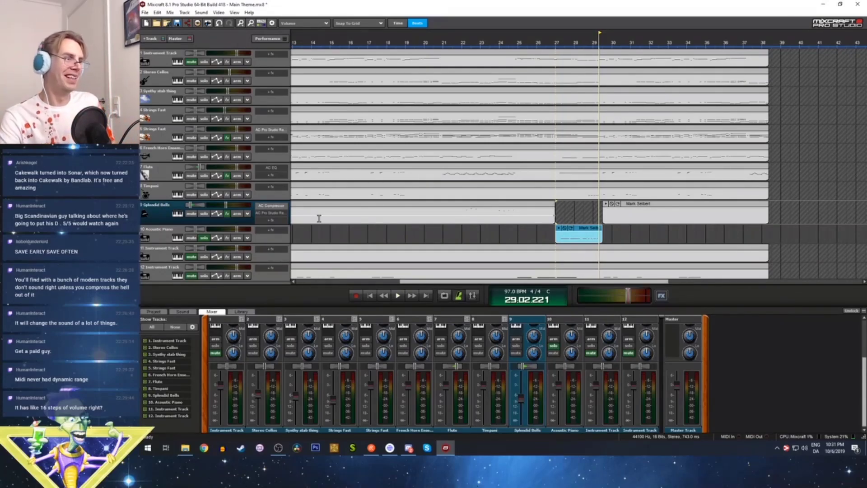
Find the Tubular Bells preset, assign it to track 10 and audition it from bar 27
{"action": "left_click", "coordinate": [179, 238]}
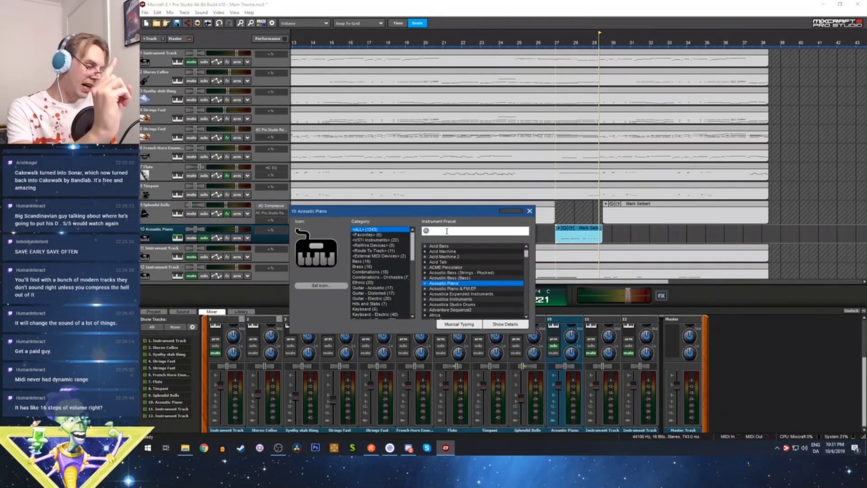
{"action": "type", "text": "tubul"}
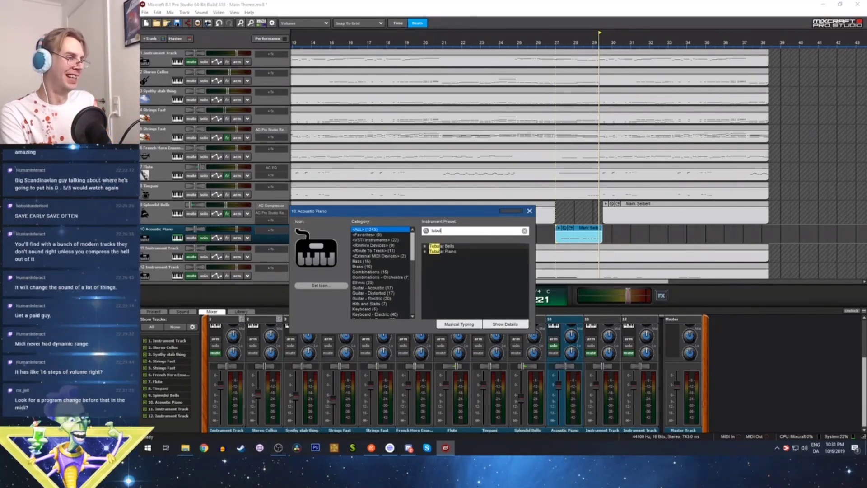
{"action": "left_click", "coordinate": [447, 247]}
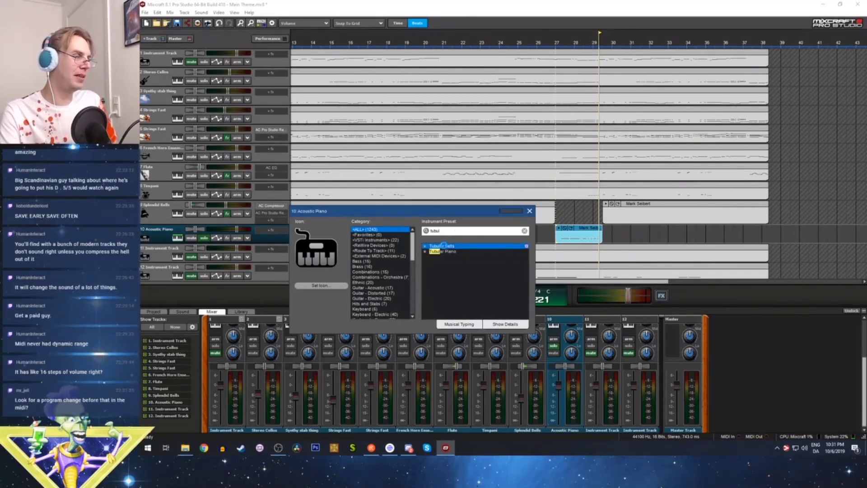
{"action": "left_click", "coordinate": [559, 49]}
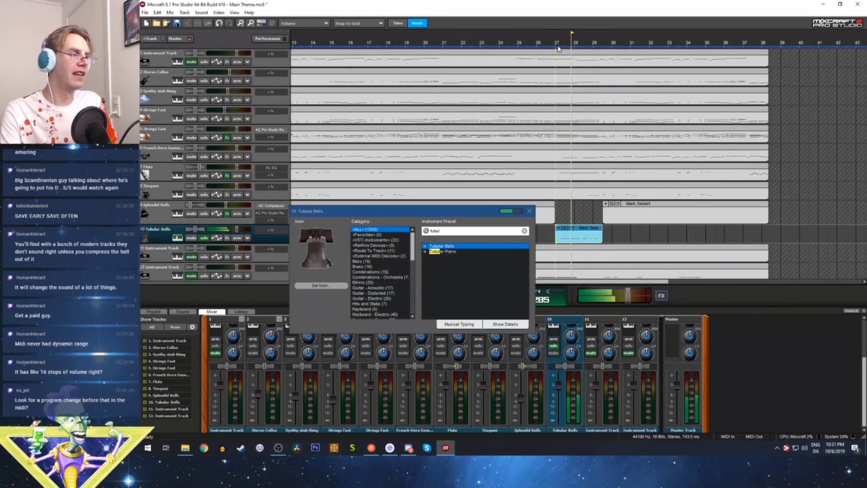
Show the notes of track 10's clip in the piano roll and replay the clip from bar 27
{"action": "double_click", "coordinate": [588, 231]}
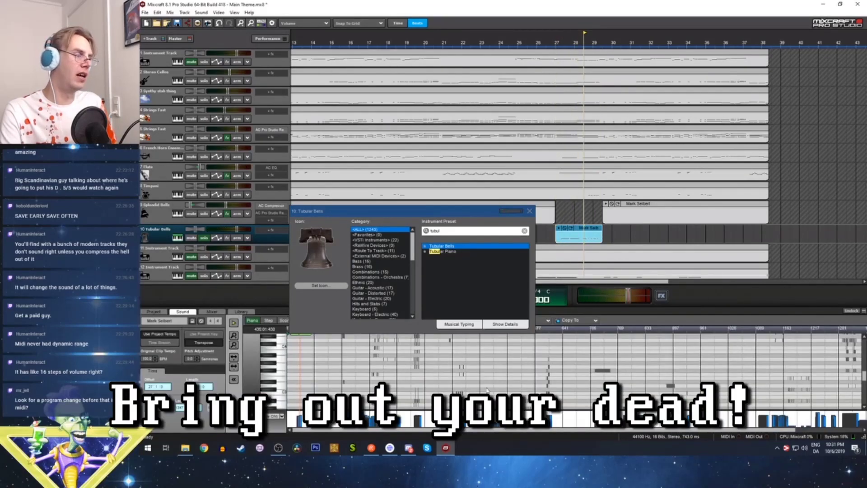
{"action": "left_click", "coordinate": [318, 365]}
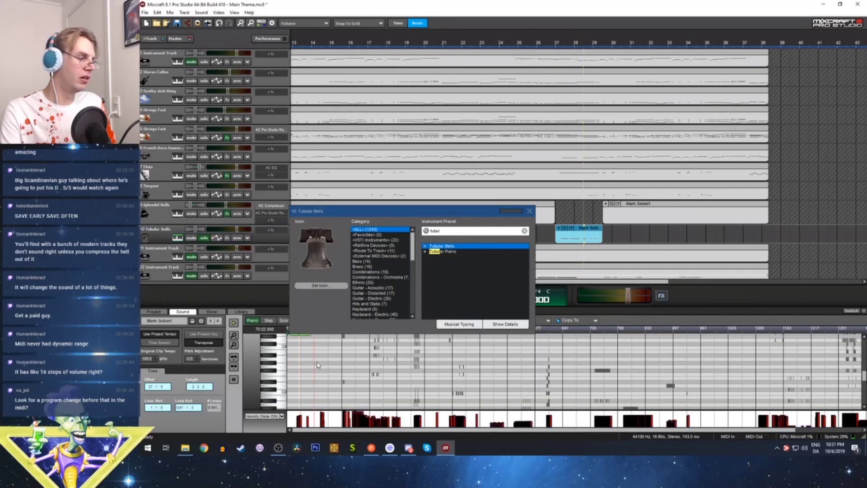
{"action": "left_click", "coordinate": [556, 43]}
{"action": "key", "text": "space"}
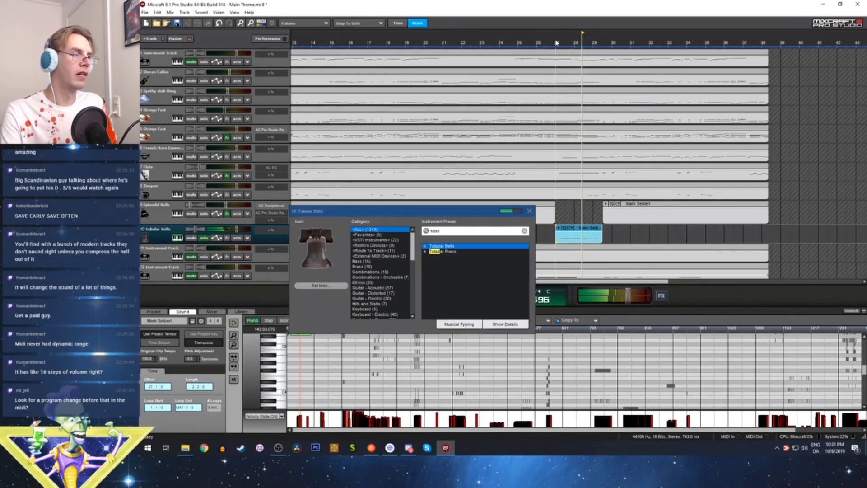
{"action": "key", "text": "space"}
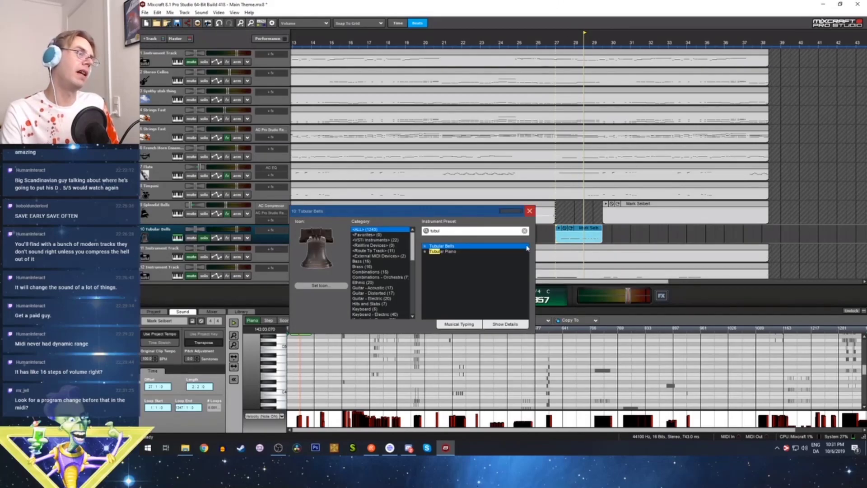
{"action": "left_click_drag", "start_coordinate": [463, 215], "coordinate": [370, 255]}
{"action": "scroll", "coordinate": [570, 220], "scroll_direction": "up", "scroll_amount": 5}
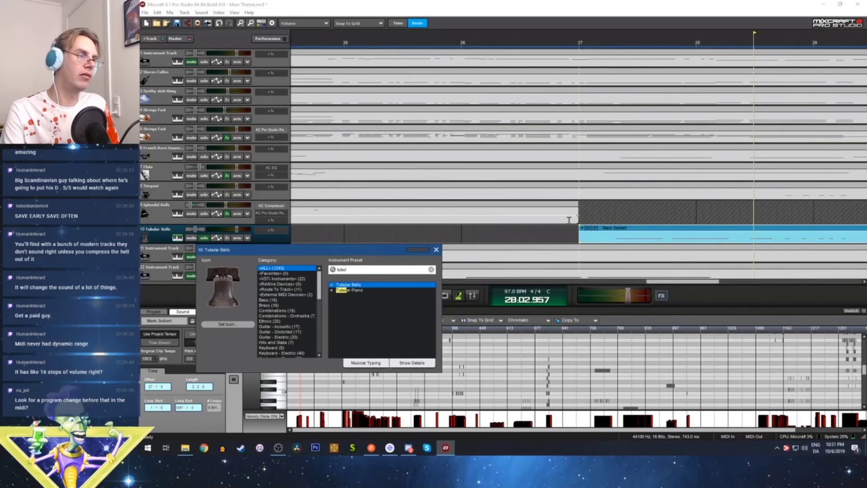
{"action": "scroll", "coordinate": [569, 220], "scroll_direction": "down", "scroll_amount": 5}
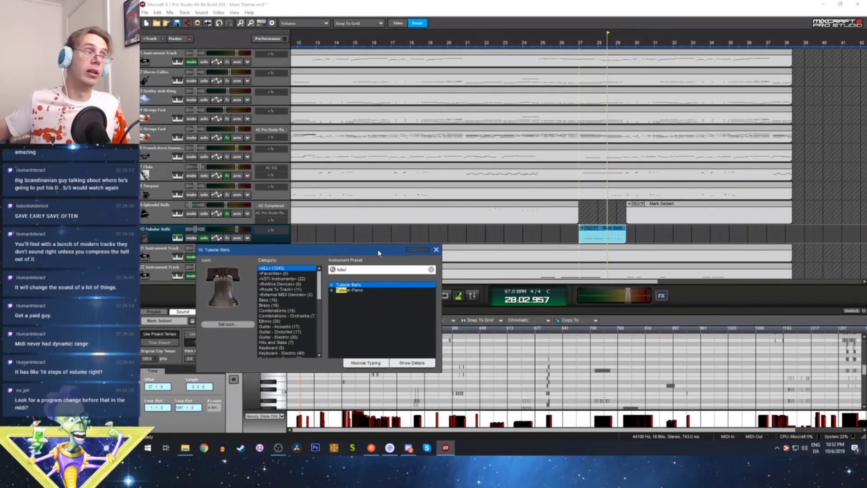
{"action": "left_click_drag", "start_coordinate": [377, 249], "coordinate": [434, 259]}
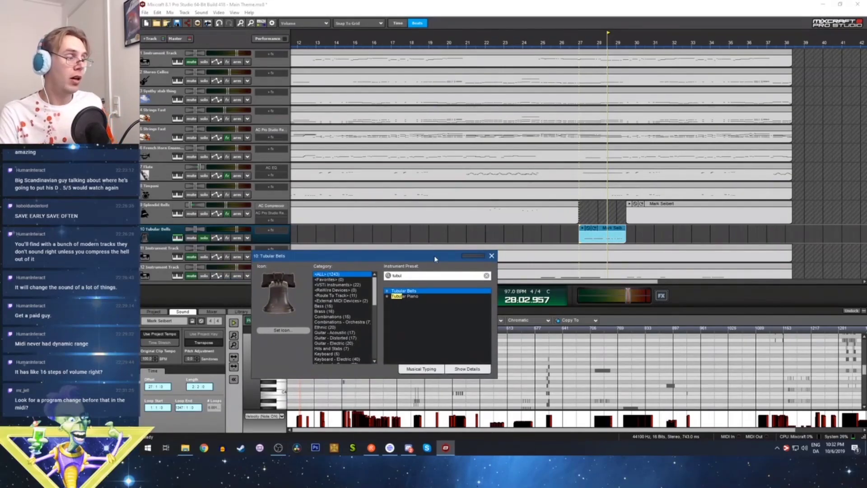
Set track 10's instrument to Orchestra Hit from the Hits and Stabs category and audition it from bar 27
{"action": "double_click", "coordinate": [405, 275]}
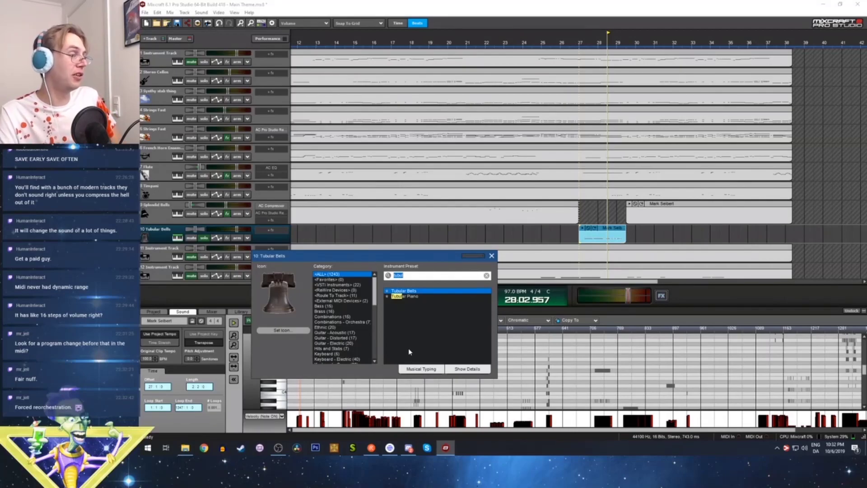
{"action": "left_click", "coordinate": [343, 350]}
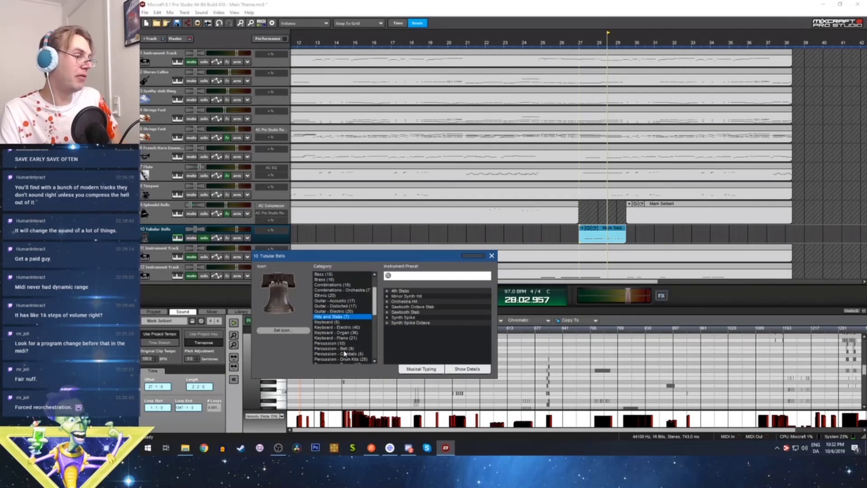
{"action": "left_click", "coordinate": [425, 301]}
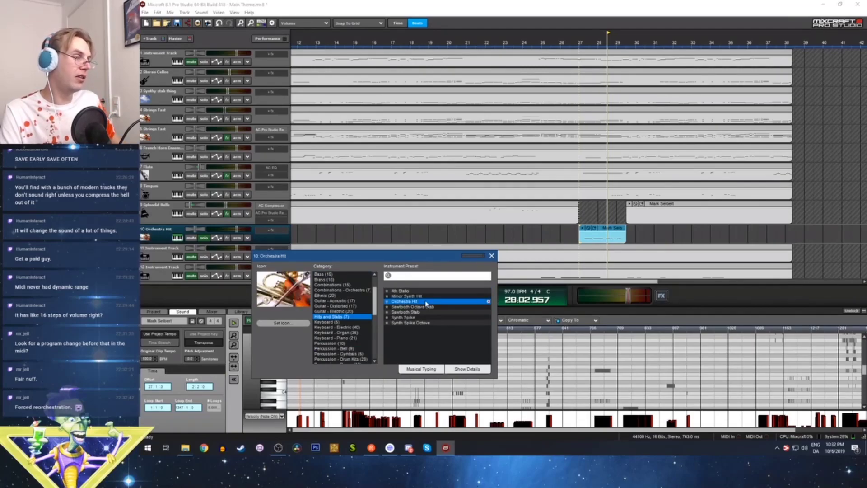
{"action": "left_click", "coordinate": [580, 56]}
{"action": "key", "text": "space"}
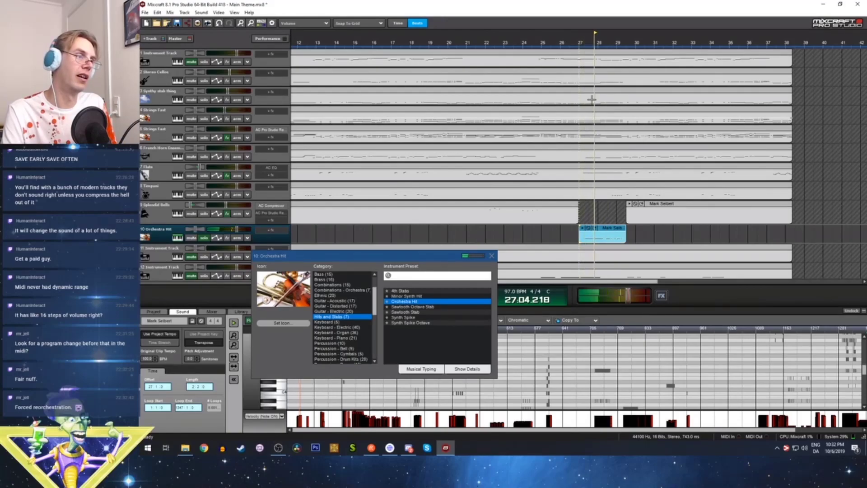
{"action": "key", "text": "space"}
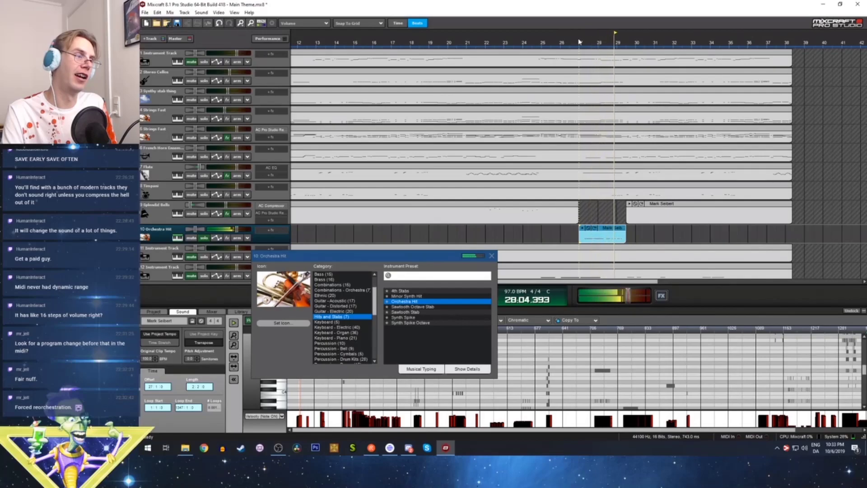
{"action": "key", "text": "space"}
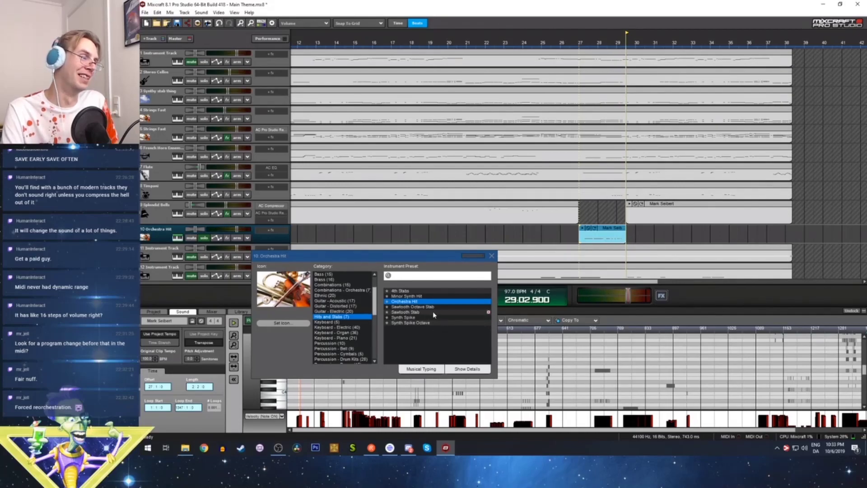
Try the Sawtooth Stab, Synth Spike and Minor Synth Hit presets on track 10, playing each from bar 27
{"action": "left_click", "coordinate": [434, 313]}
{"action": "left_click", "coordinate": [579, 42]}
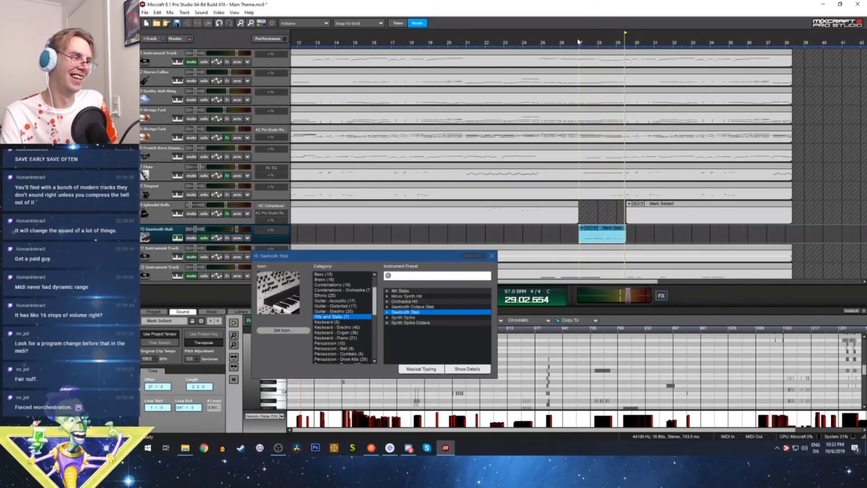
{"action": "left_click", "coordinate": [403, 317]}
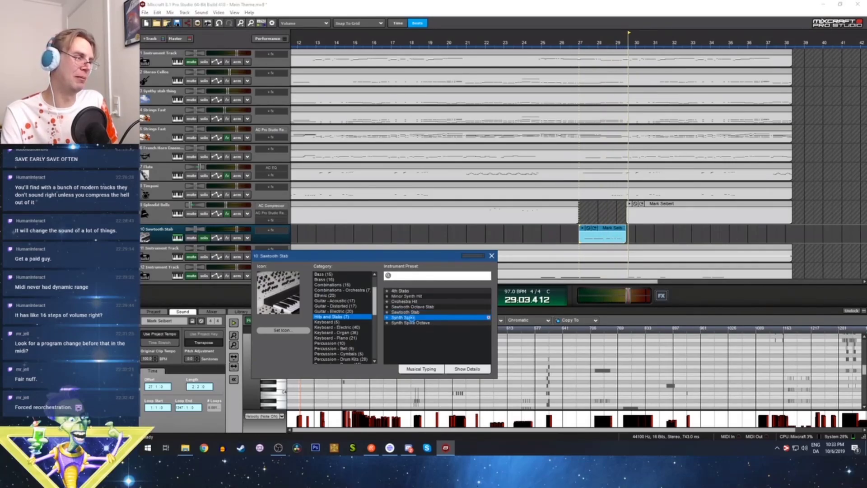
{"action": "left_click", "coordinate": [580, 44]}
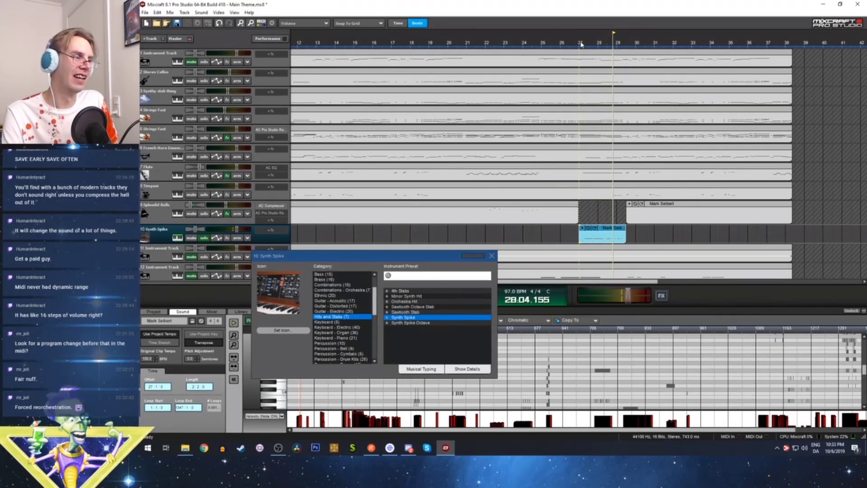
{"action": "left_click", "coordinate": [412, 297]}
{"action": "left_click", "coordinate": [579, 43]}
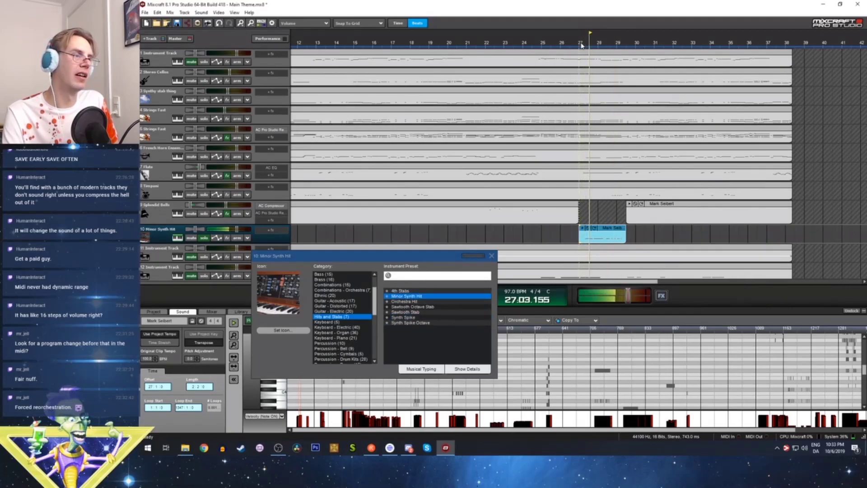
Search all instrument presets for "taik", set track 10 to Taiko Drum (Percussion - Drums) and audition it from bar 27
{"action": "left_click", "coordinate": [348, 339]}
{"action": "left_click", "coordinate": [344, 322]}
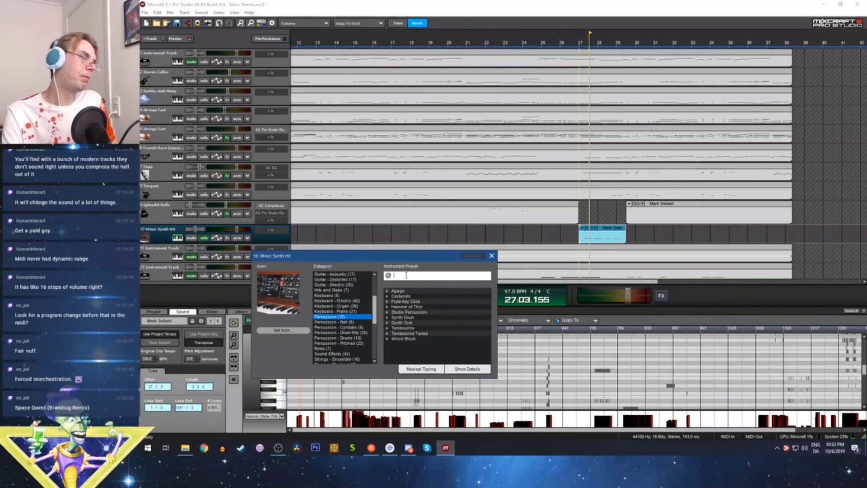
{"action": "scroll", "coordinate": [346, 311], "scroll_direction": "up", "scroll_amount": 4}
{"action": "left_click", "coordinate": [332, 274]}
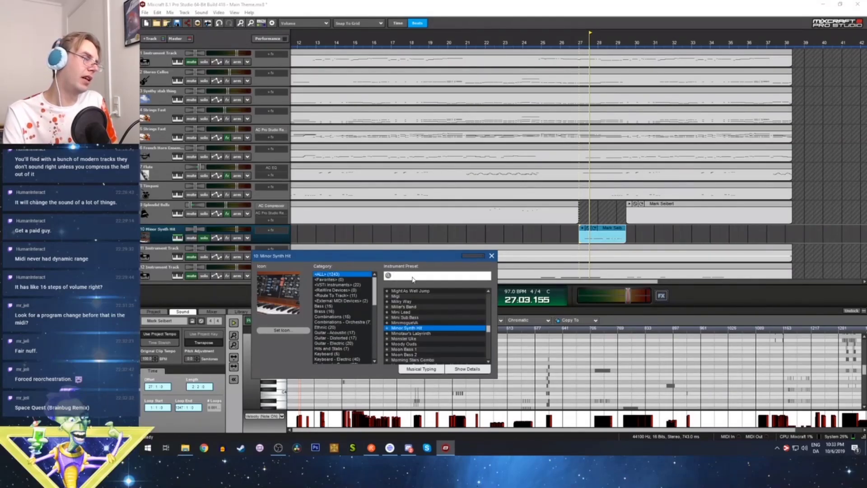
{"action": "left_click", "coordinate": [412, 275]}
{"action": "type", "text": "t"}
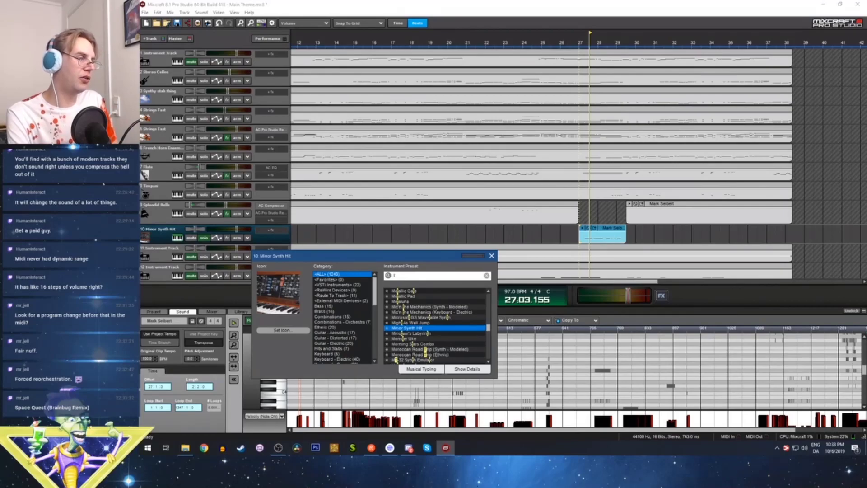
{"action": "type", "text": "aik"}
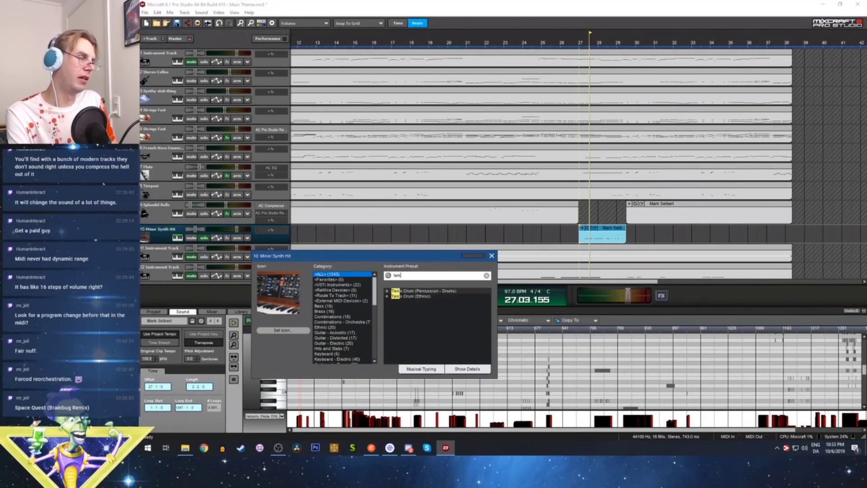
{"action": "left_click", "coordinate": [447, 291]}
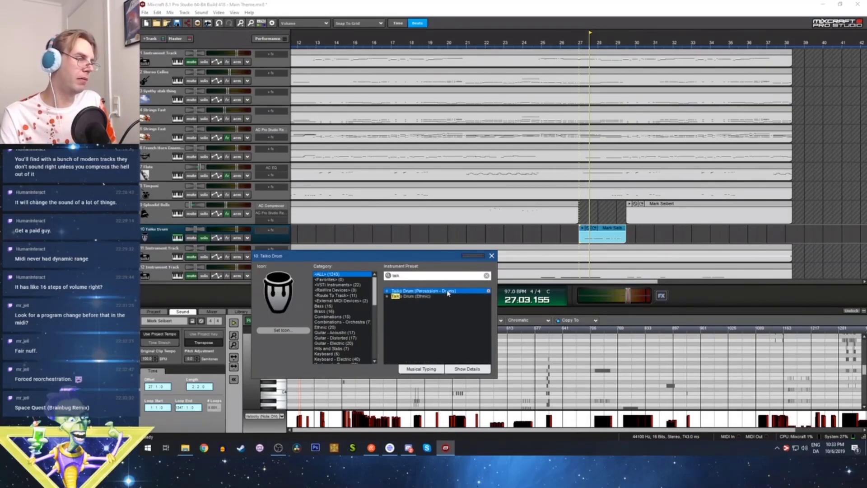
{"action": "left_click", "coordinate": [583, 43]}
{"action": "key", "text": "space"}
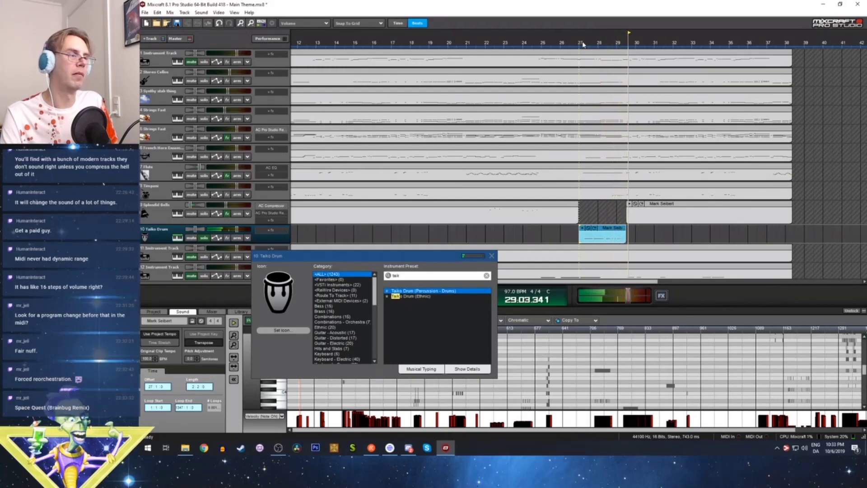
{"action": "key", "text": "space"}
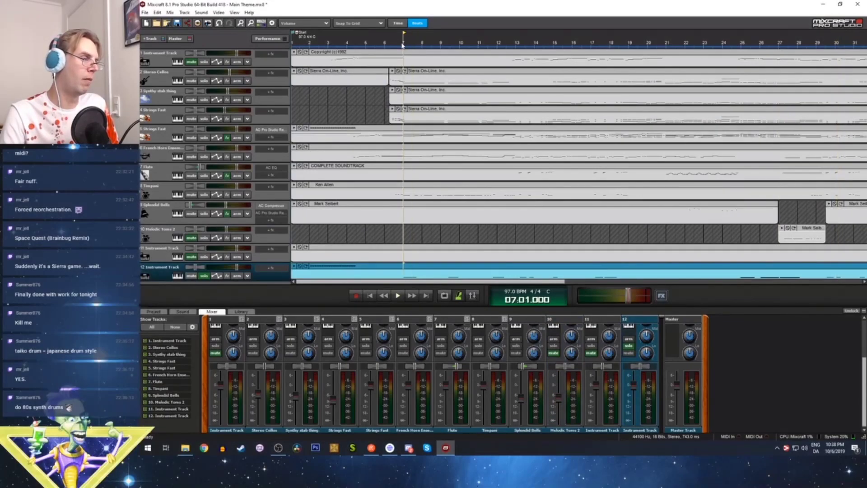
Search the instrument presets for "crash", try Car Crash on track 12 and audition the soloed track from bar 7
{"action": "key", "text": "space"}
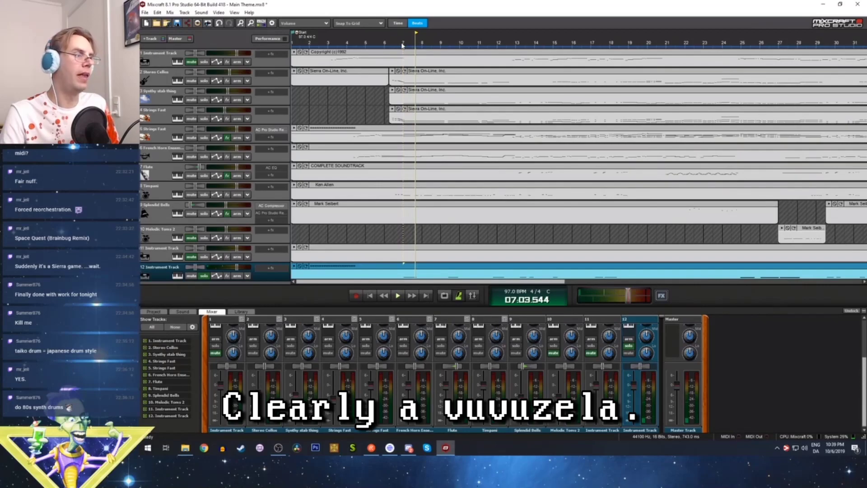
{"action": "left_click", "coordinate": [178, 277]}
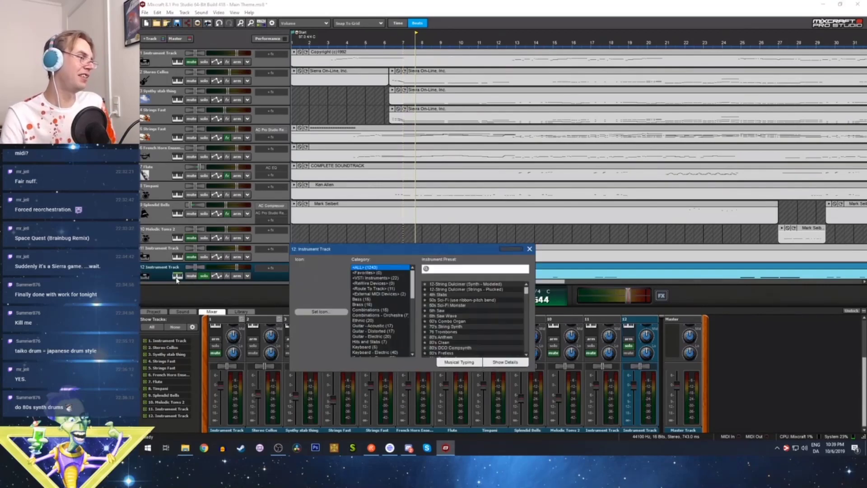
{"action": "type", "text": "crash"}
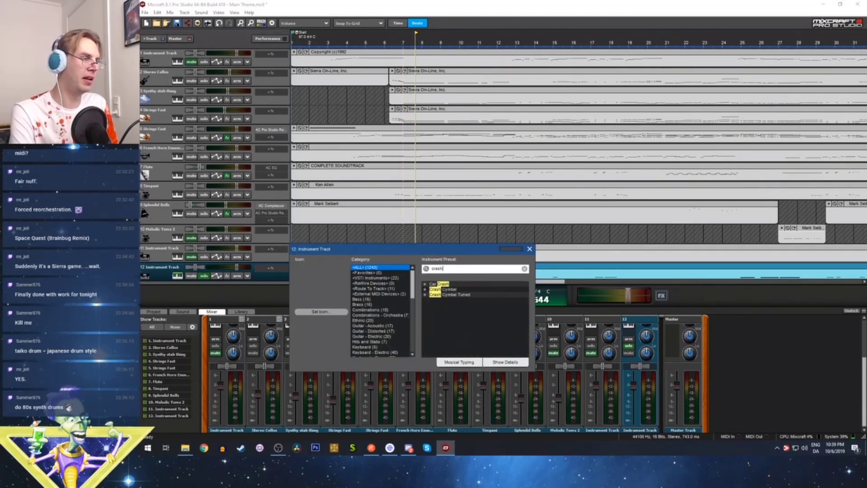
{"action": "left_click", "coordinate": [453, 284]}
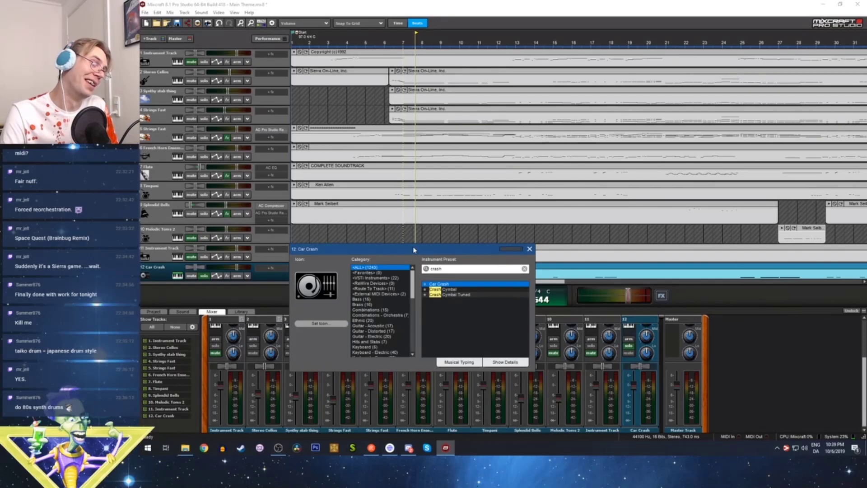
{"action": "left_click_drag", "start_coordinate": [412, 249], "coordinate": [435, 313]}
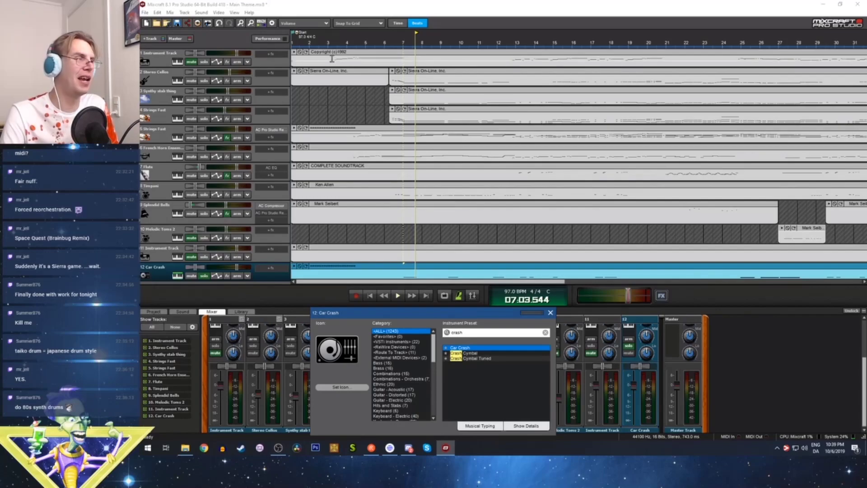
{"action": "left_click", "coordinate": [402, 43]}
{"action": "key", "text": "space"}
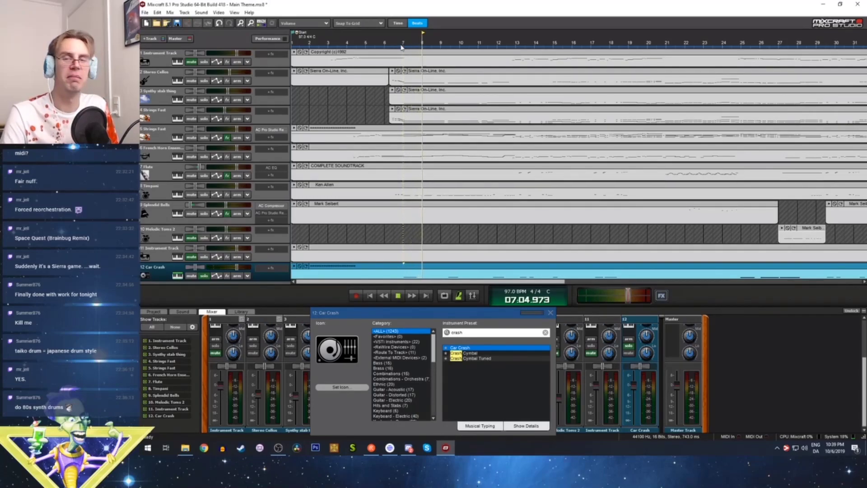
{"action": "key", "text": "space"}
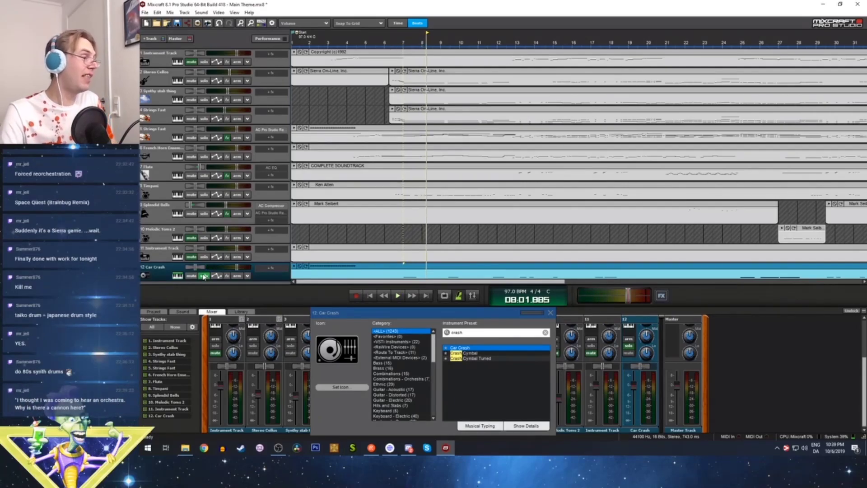
Unsolo track 12 and play the full arrangement from bar 6 up to bar 27
{"action": "left_click", "coordinate": [380, 76], "text": "shift"}
{"action": "key", "text": "space"}
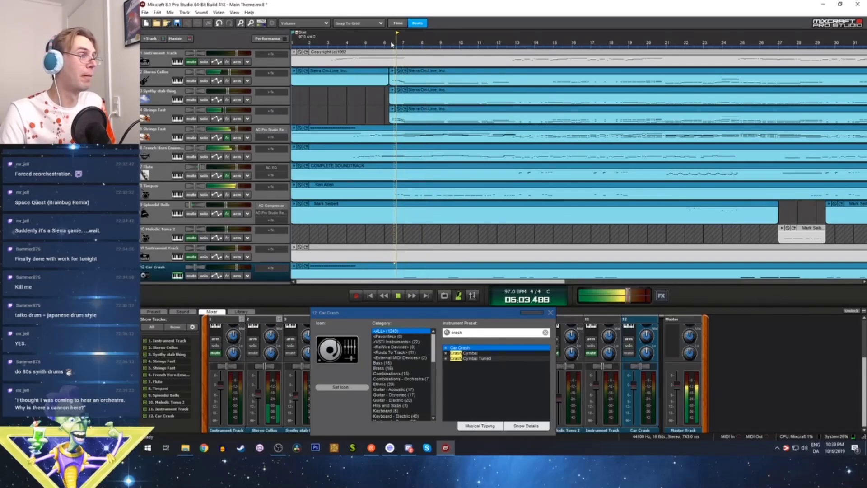
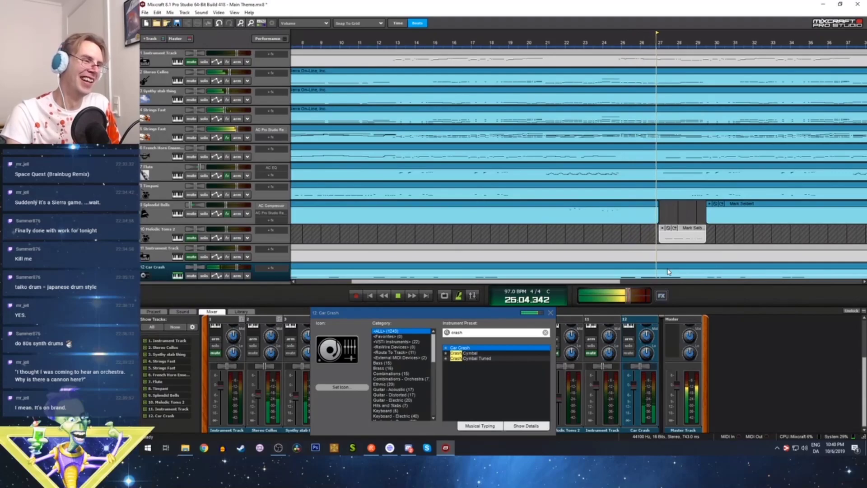
{"action": "key", "text": "space"}
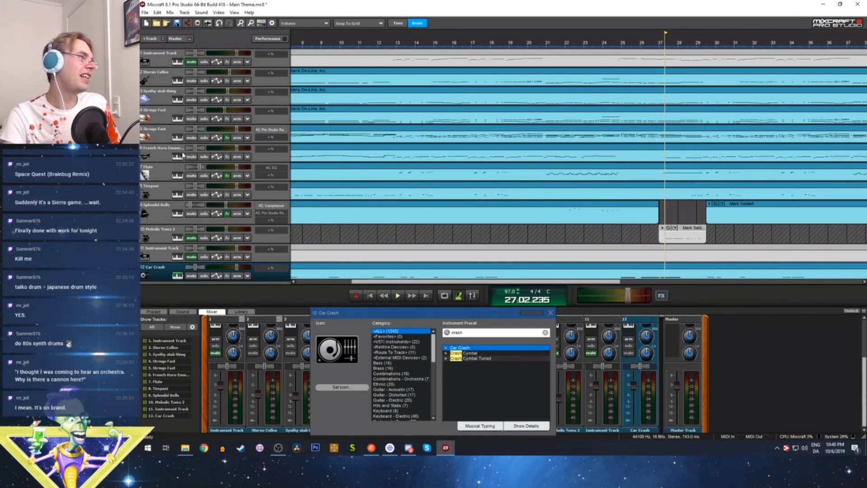
Search track 8's presets for "taiko", try Taiko Drum (Ethnic) in place of Timpani and play the arrangement from bar 8
{"action": "left_click", "coordinate": [178, 195]}
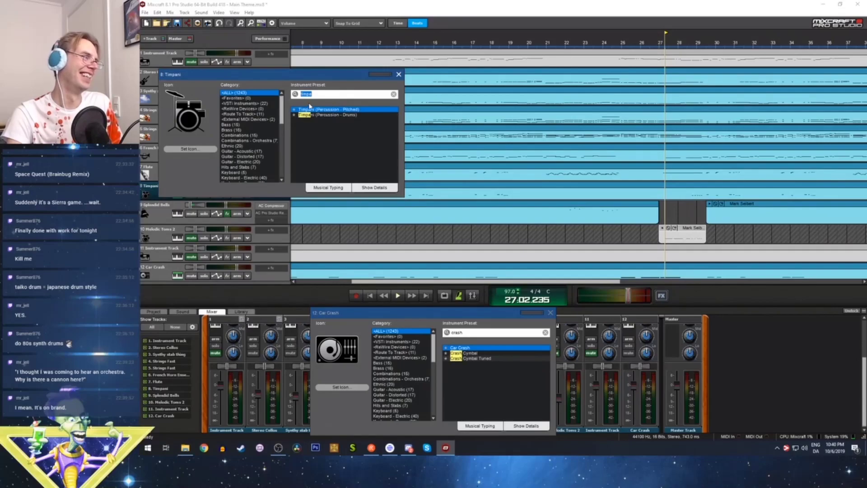
{"action": "type", "text": "taiko"}
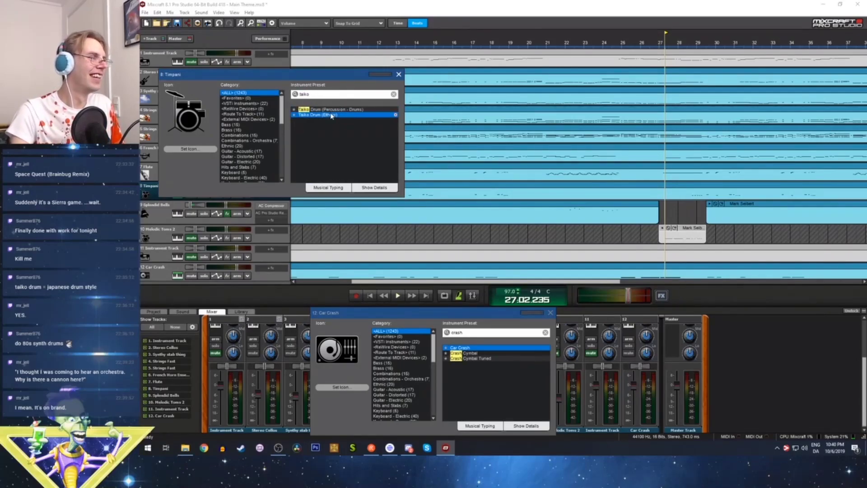
{"action": "left_click", "coordinate": [332, 115]}
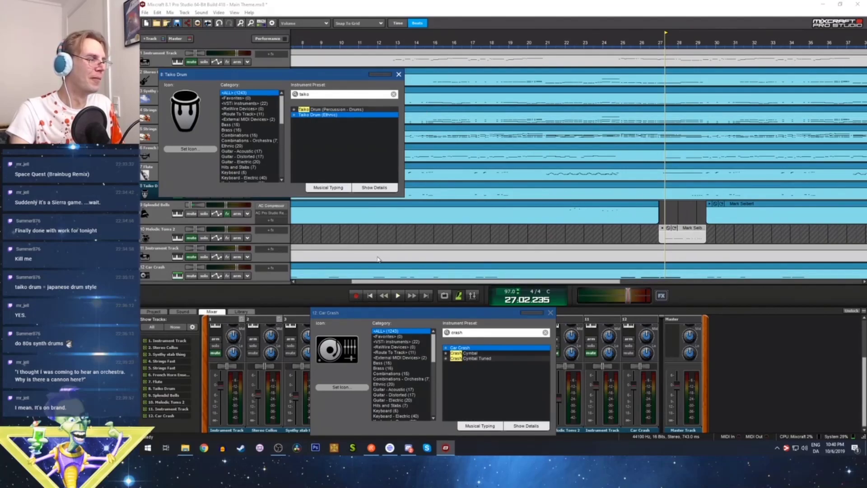
{"action": "left_click", "coordinate": [303, 44]}
{"action": "key", "text": "space"}
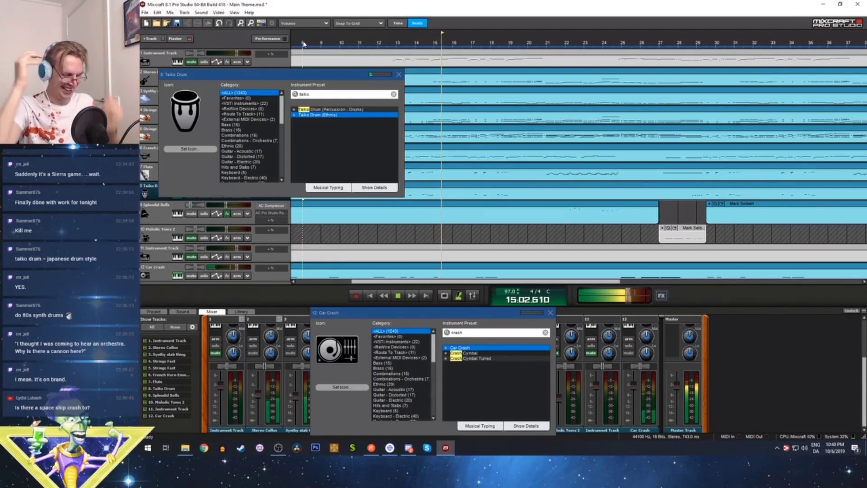
{"action": "key", "text": "space"}
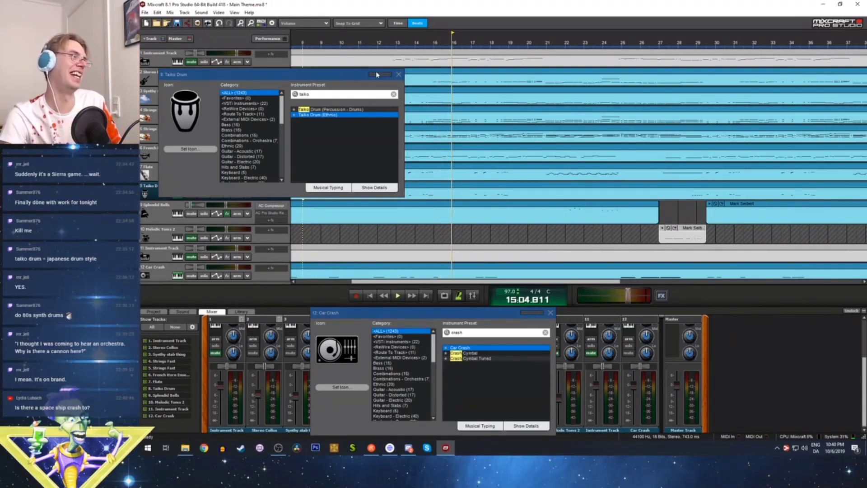
{"action": "left_click", "coordinate": [399, 75]}
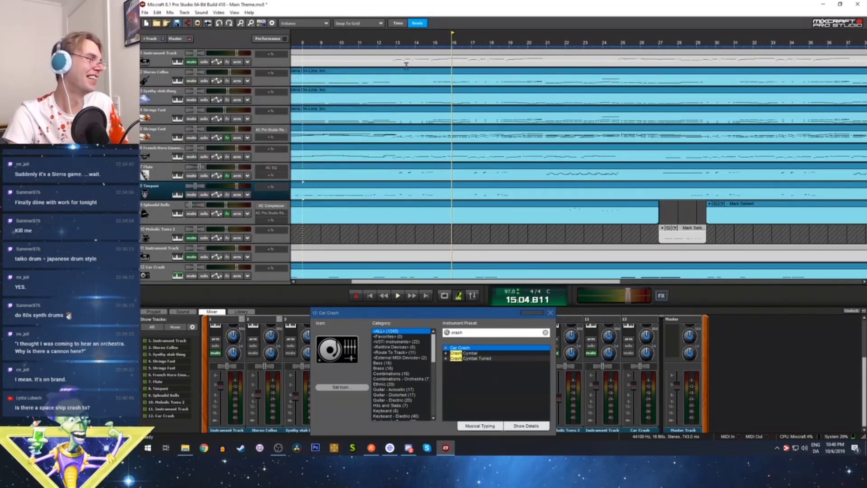
Try the Crash Cymbal Tuned preset on track 12, playing the full arrangement from bar 8 and again from bar 19
{"action": "left_click", "coordinate": [177, 276]}
{"action": "left_click", "coordinate": [177, 276]}
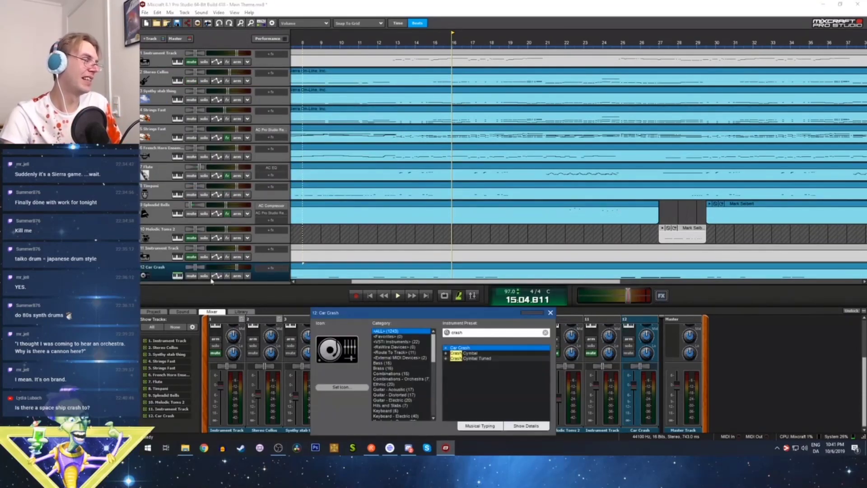
{"action": "left_click", "coordinate": [473, 358]}
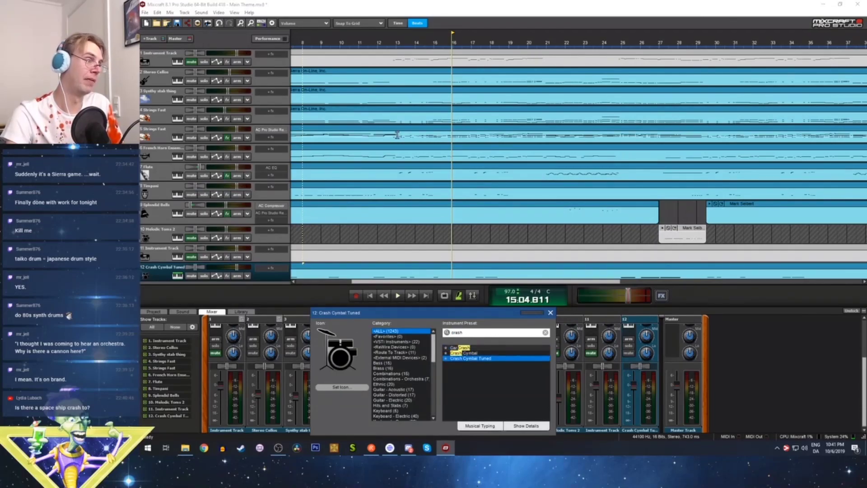
{"action": "left_click", "coordinate": [312, 44]}
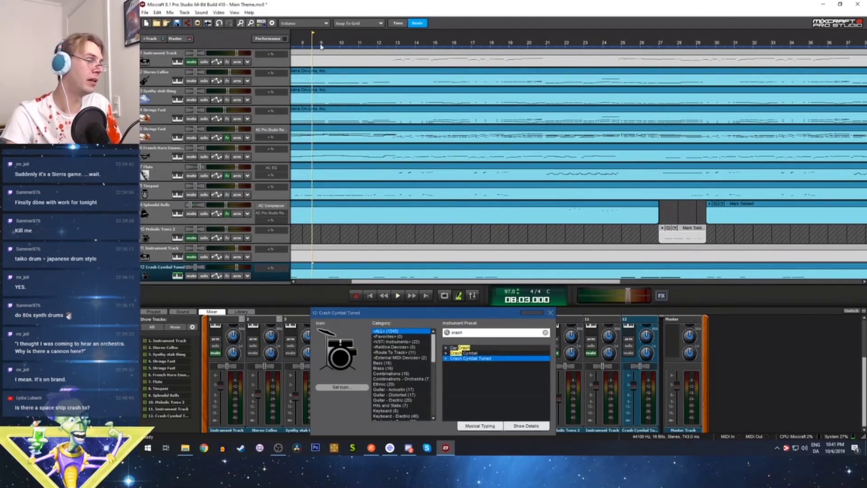
{"action": "key", "text": "space"}
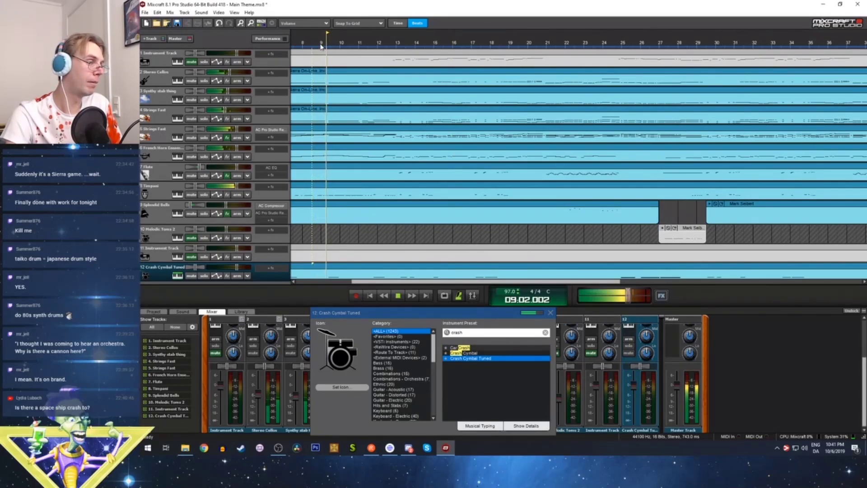
{"action": "left_click_drag", "start_coordinate": [353, 316], "coordinate": [445, 95]}
{"action": "key", "text": "space"}
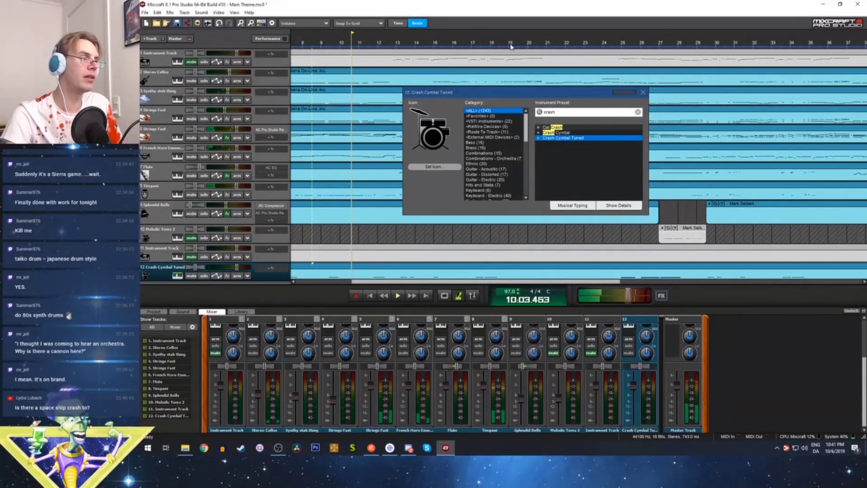
{"action": "left_click", "coordinate": [511, 44]}
{"action": "key", "text": "space"}
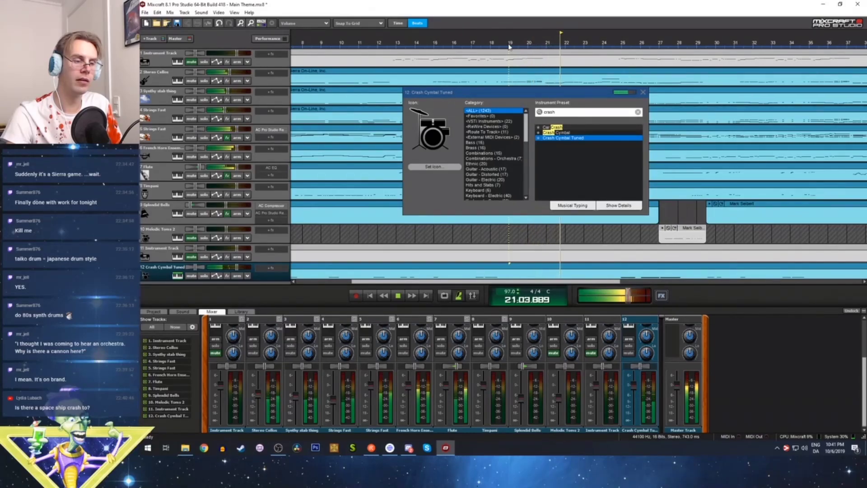
{"action": "key", "text": "space"}
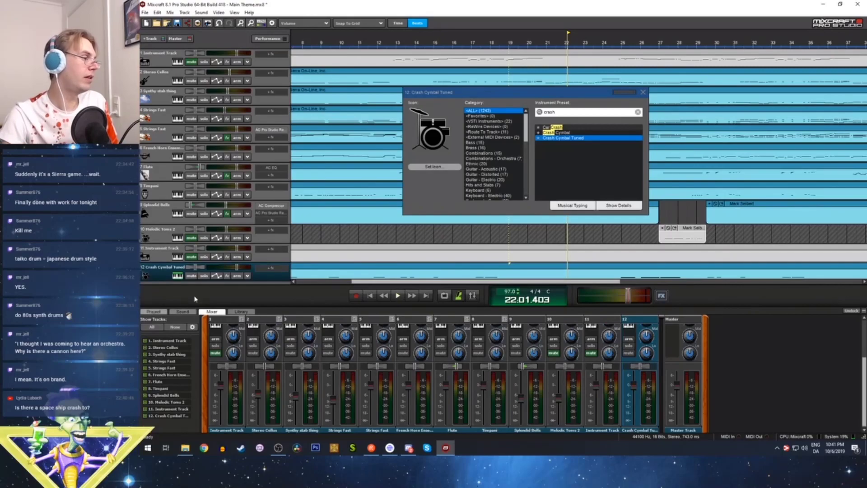
Set track 12's instrument to Orchestral Kit from the Percussion - Drum Kits category
{"action": "left_click", "coordinate": [562, 112]}
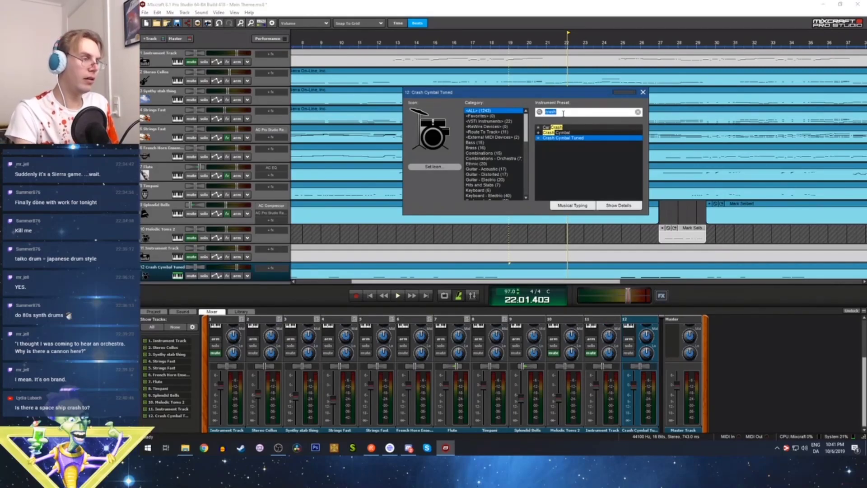
{"action": "left_click_drag", "start_coordinate": [526, 129], "coordinate": [525, 154]}
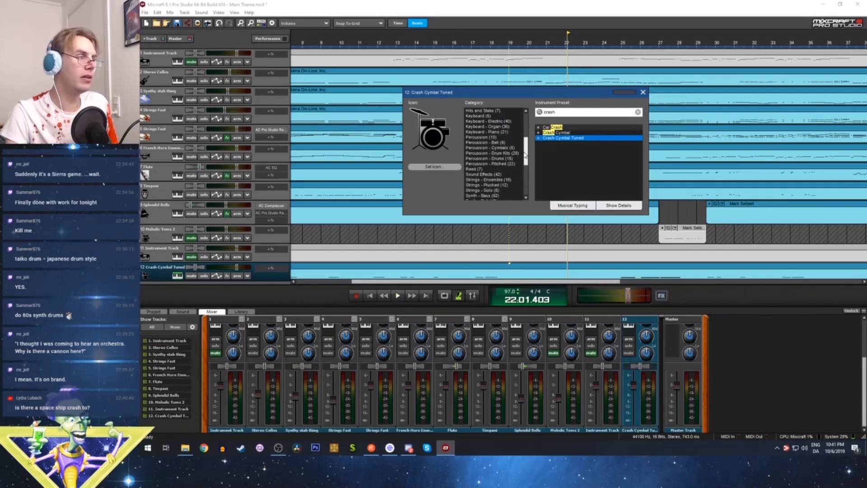
{"action": "left_click", "coordinate": [500, 153]}
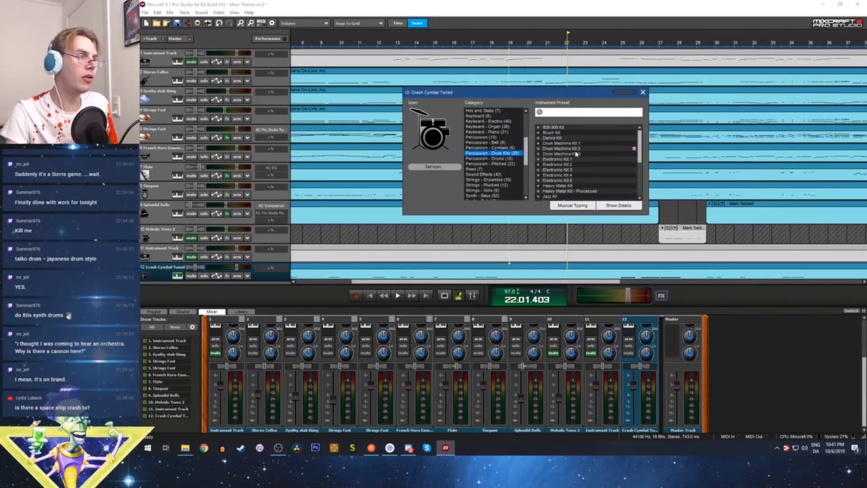
{"action": "left_click_drag", "start_coordinate": [640, 156], "coordinate": [638, 173]}
{"action": "left_click", "coordinate": [564, 171]}
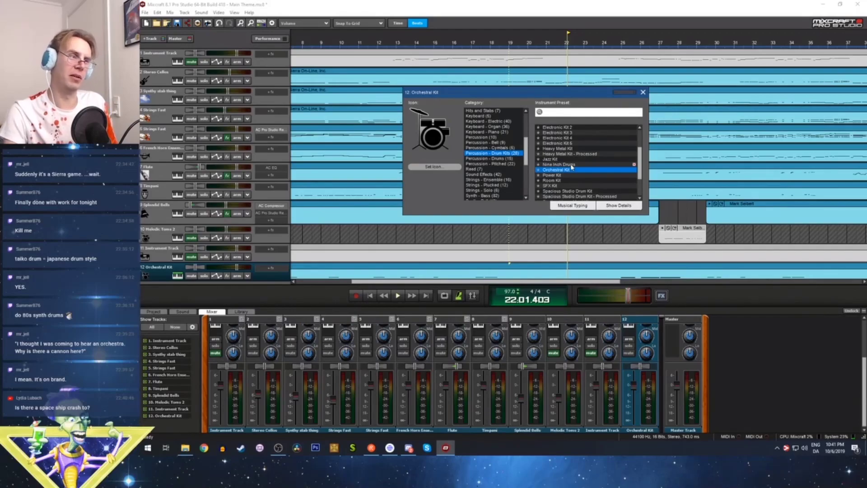
Play the arrangement from bar 20 and lower track 12's mixer volume slightly
{"action": "left_click", "coordinate": [507, 42]}
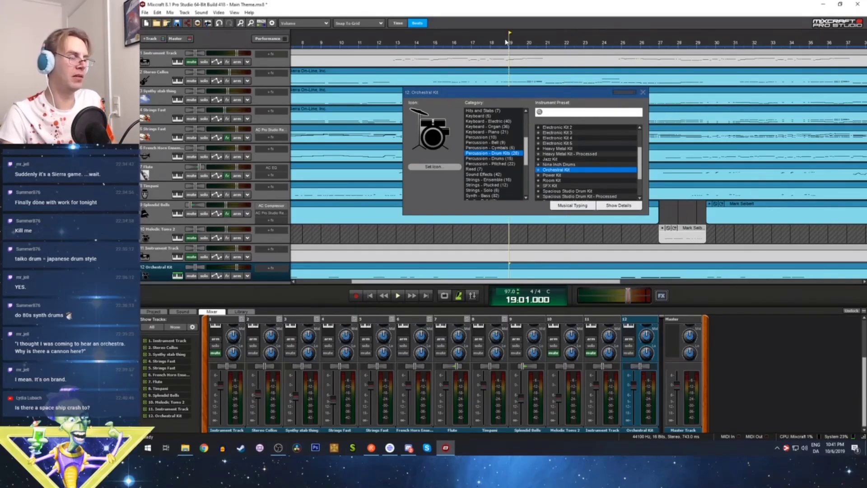
{"action": "left_click", "coordinate": [527, 42]}
{"action": "key", "text": "space"}
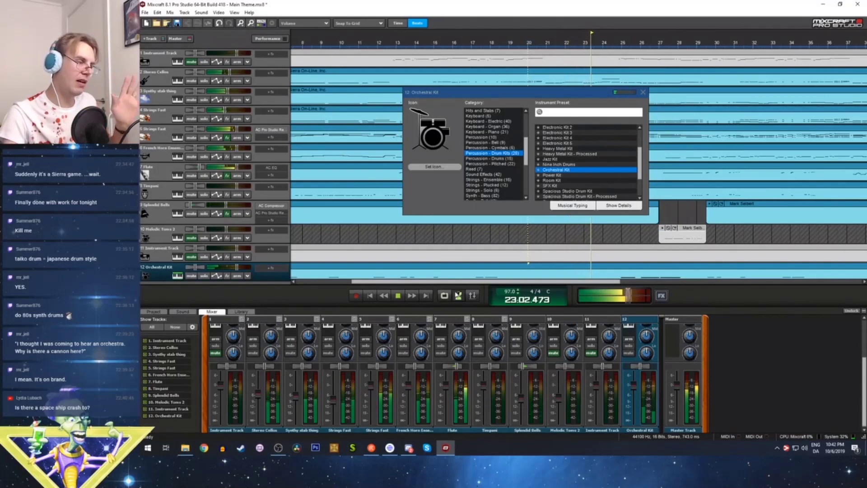
{"action": "left_click_drag", "start_coordinate": [630, 386], "coordinate": [634, 397]}
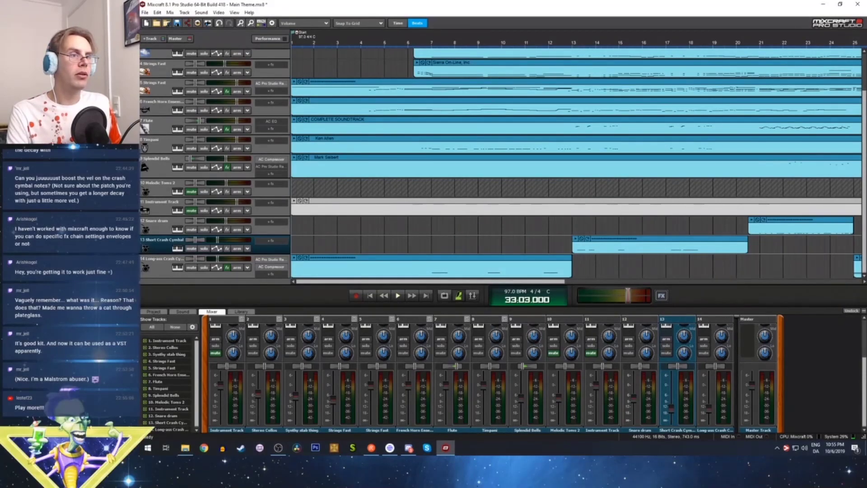
Solo track 1 and audition its part from bar 3
{"action": "scroll", "coordinate": [204, 58], "scroll_direction": "up", "scroll_amount": 2}
{"action": "left_click", "coordinate": [204, 61]}
{"action": "left_click", "coordinate": [342, 37]}
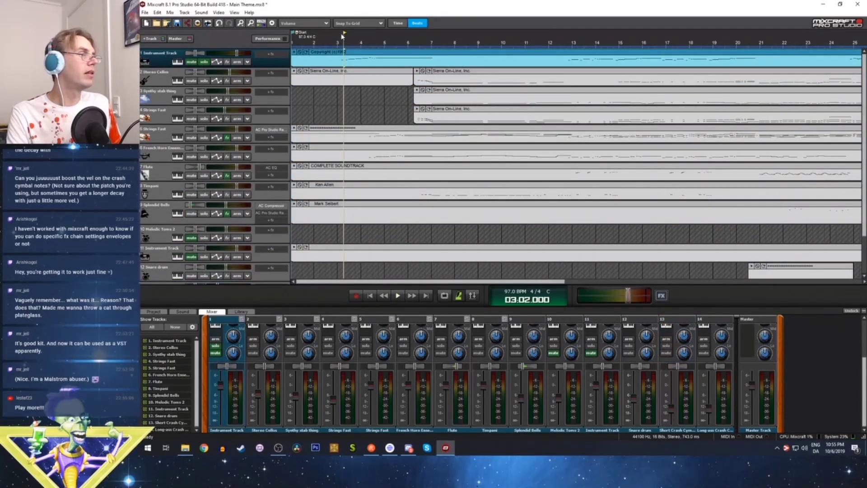
{"action": "key", "text": "space"}
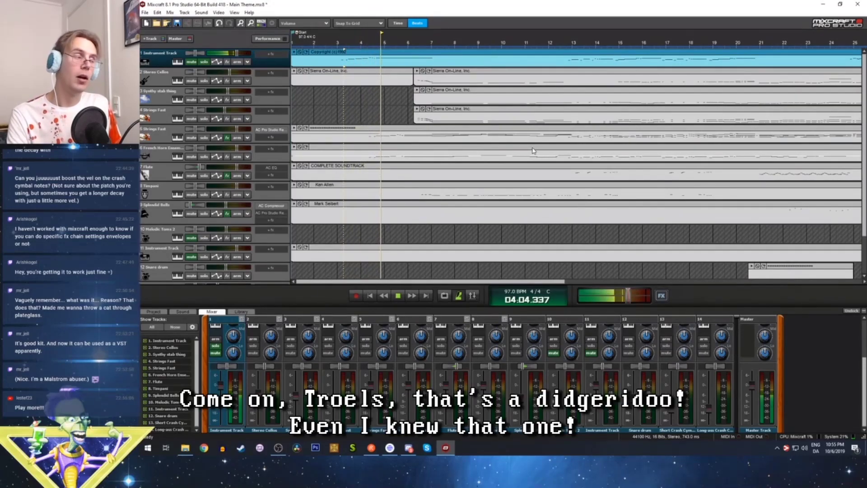
{"action": "key", "text": "space"}
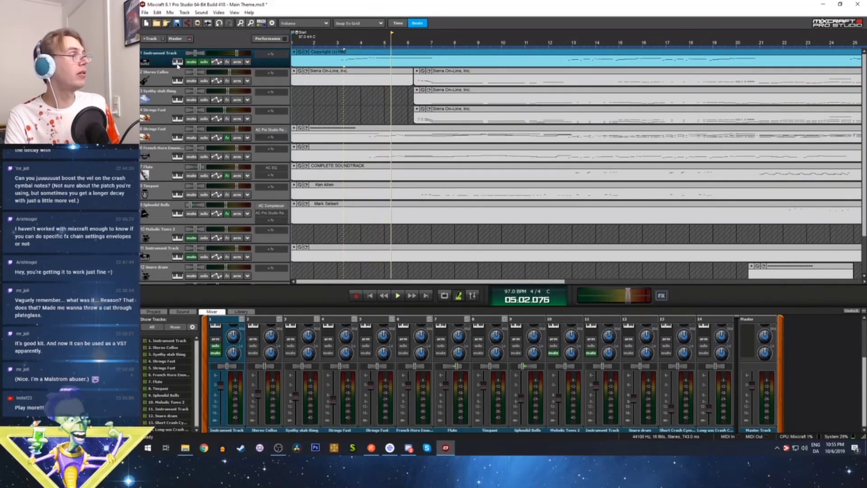
Search the instrument presets for trumpet and assign Majesty Trumpet to track 1
{"action": "left_click", "coordinate": [178, 63]}
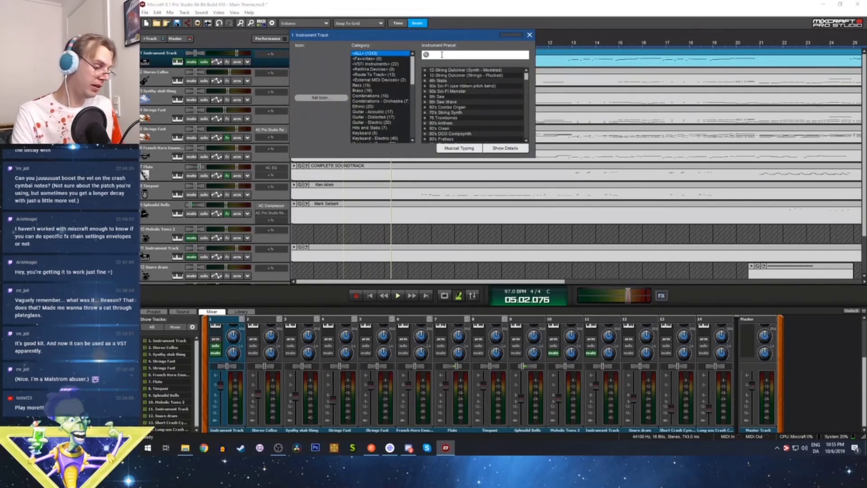
{"action": "type", "text": "trump"}
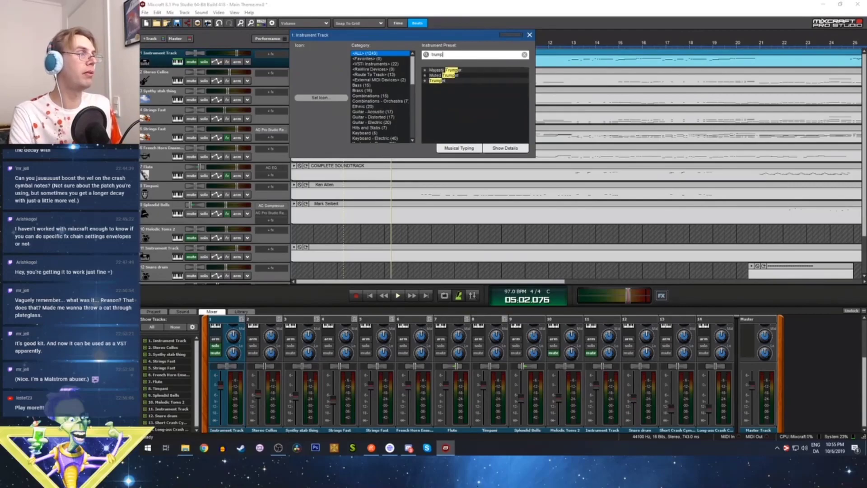
{"action": "left_click", "coordinate": [450, 71]}
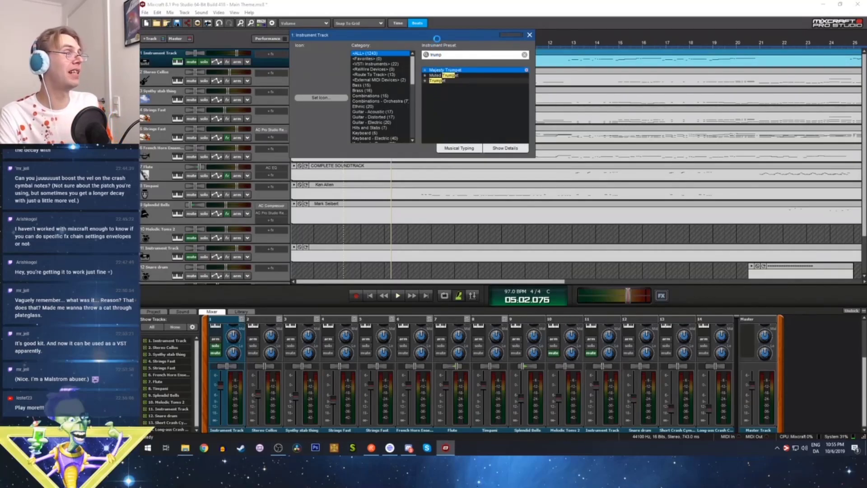
{"action": "left_click_drag", "start_coordinate": [436, 39], "coordinate": [434, 165]}
{"action": "double_click", "coordinate": [450, 183]}
{"action": "left_click", "coordinate": [450, 182]}
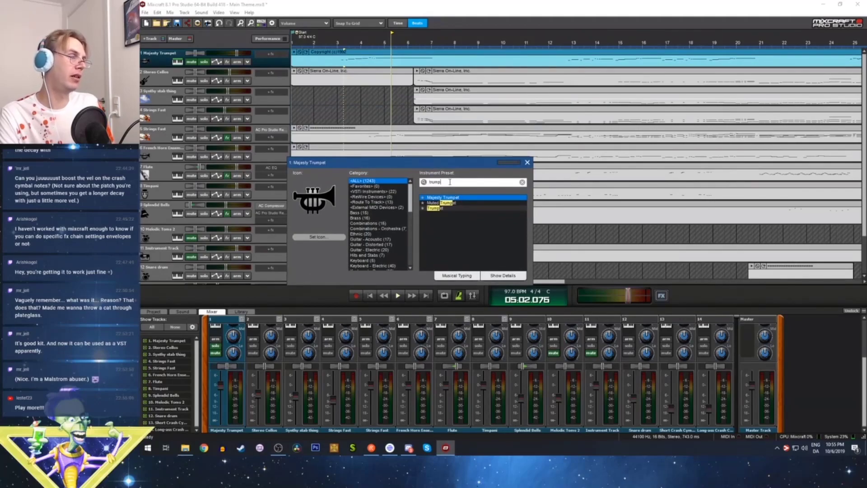
{"action": "type", "text": "et"}
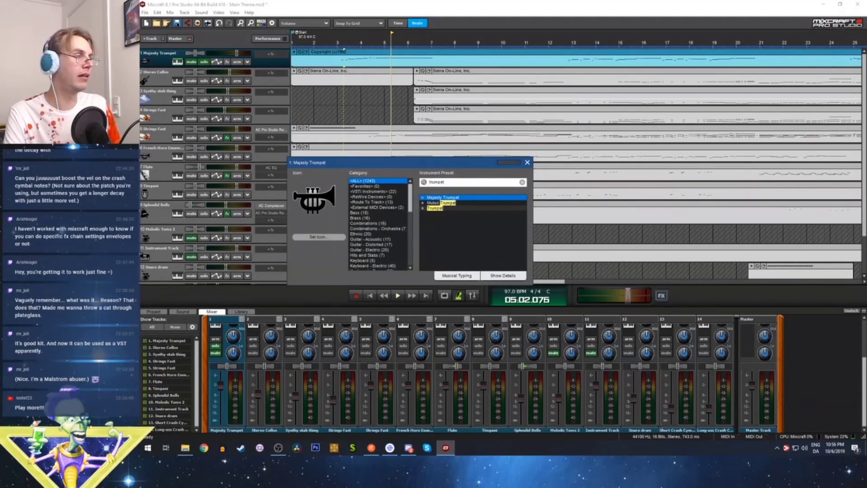
Audition track 1 with the Majesty Trumpet preset from bar 3 and again from bar 12
{"action": "left_click", "coordinate": [337, 43]}
{"action": "key", "text": "space"}
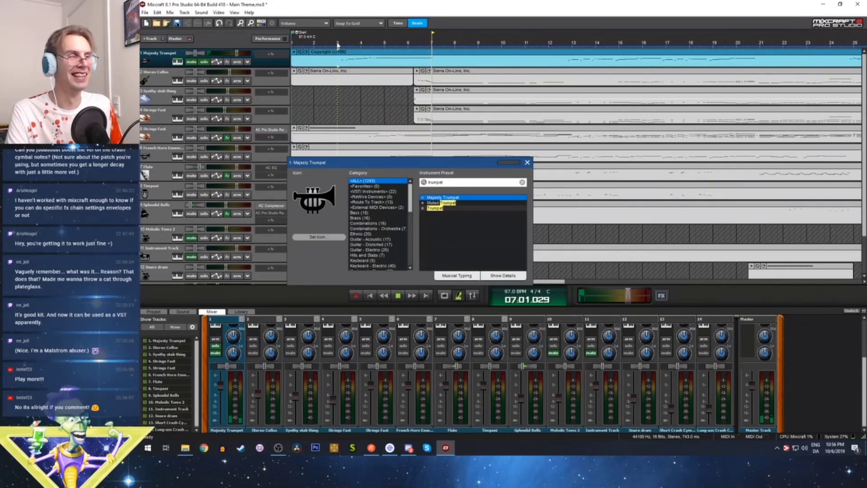
{"action": "left_click", "coordinate": [560, 42]}
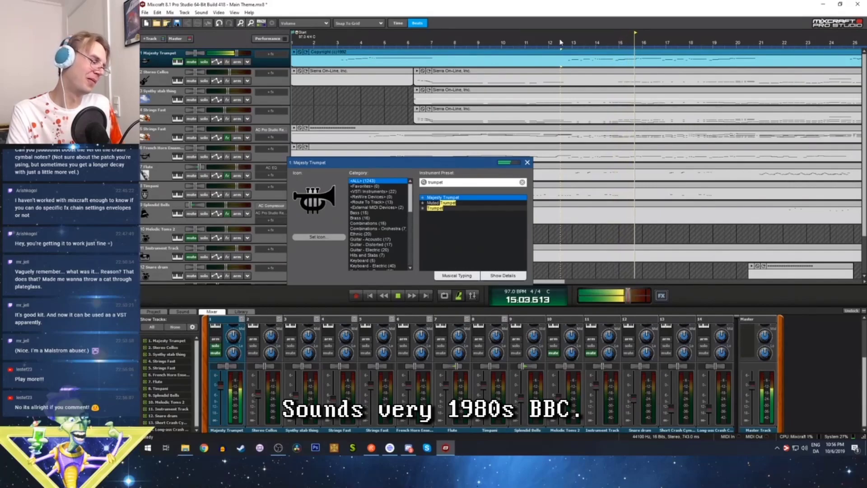
{"action": "key", "text": "space"}
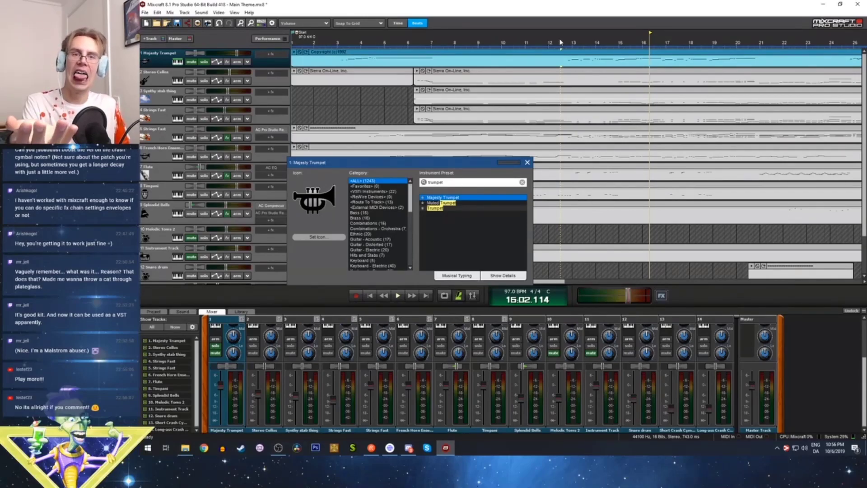
Try the Muted Trumpet preset on track 1, playing its part from bar 12
{"action": "left_click", "coordinate": [437, 203]}
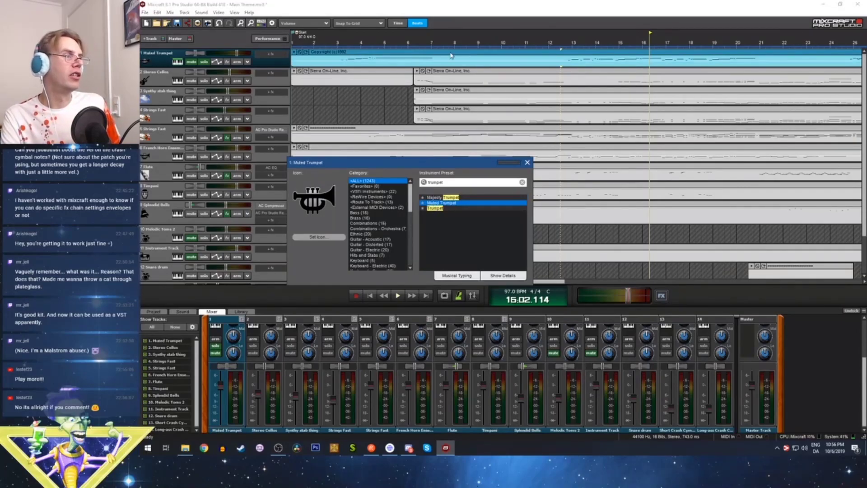
{"action": "left_click", "coordinate": [561, 44]}
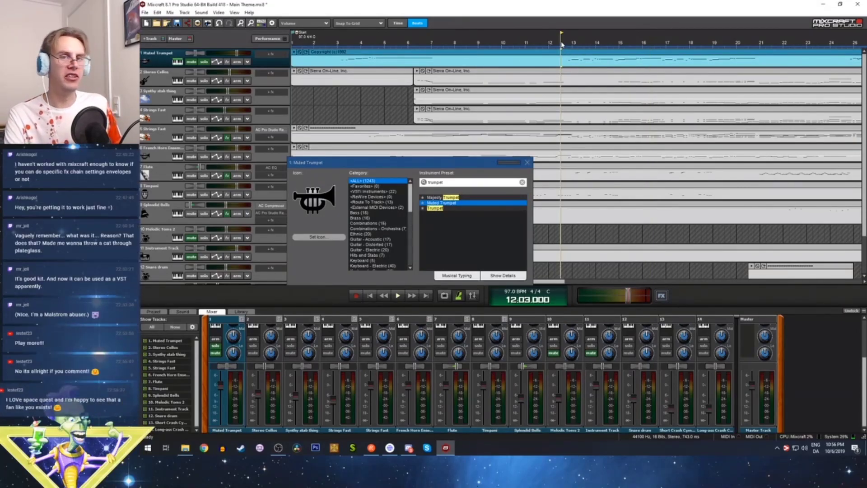
{"action": "key", "text": "space"}
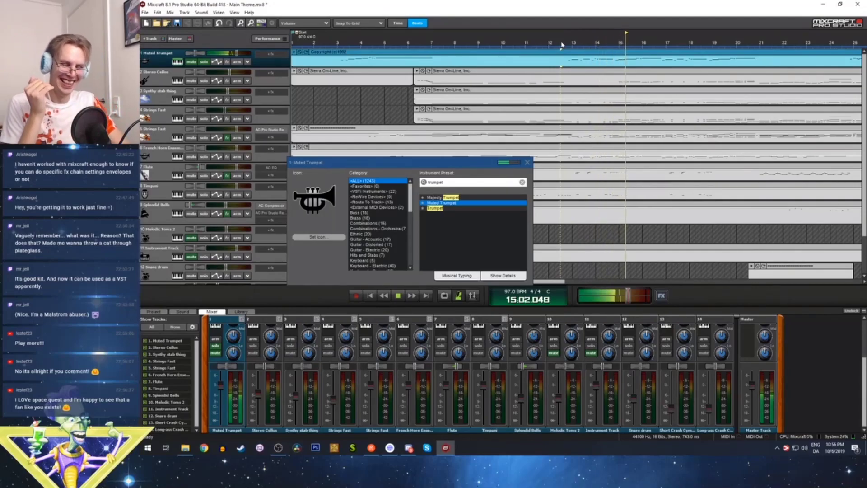
{"action": "key", "text": "space"}
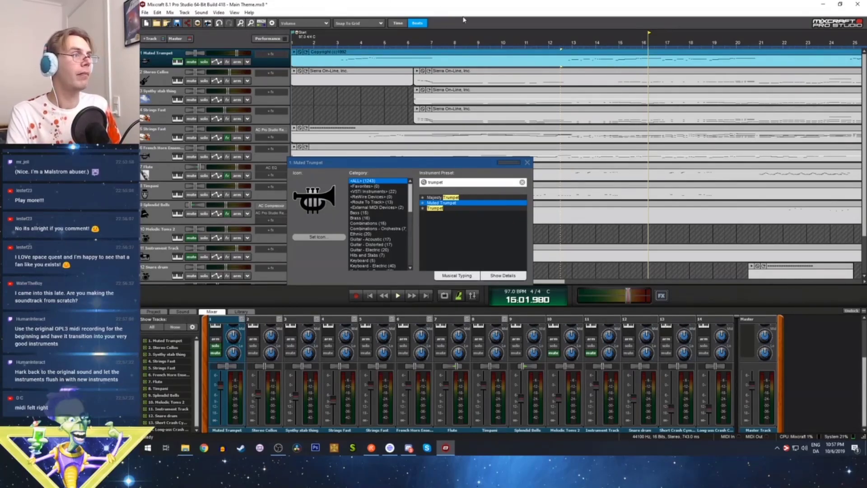
{"action": "left_click", "coordinate": [567, 42]}
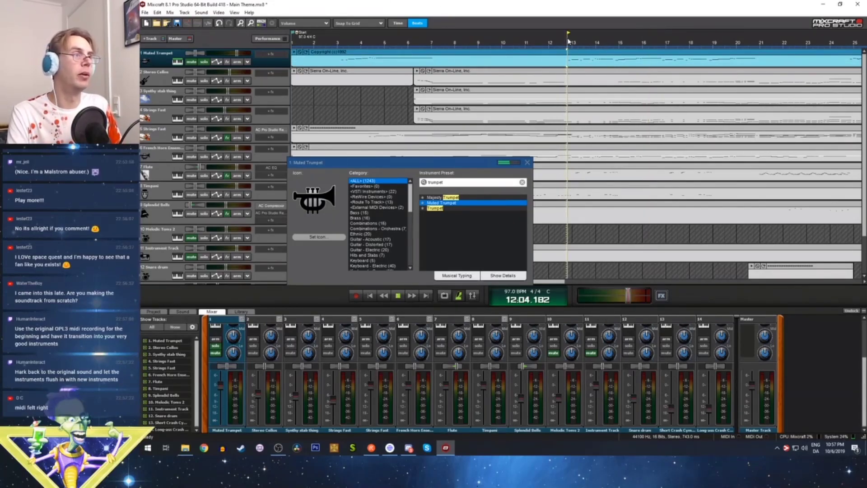
Set track 1's instrument to the plain Trumpet preset and audition it from bar 12 and from bar 2
{"action": "left_click", "coordinate": [453, 209]}
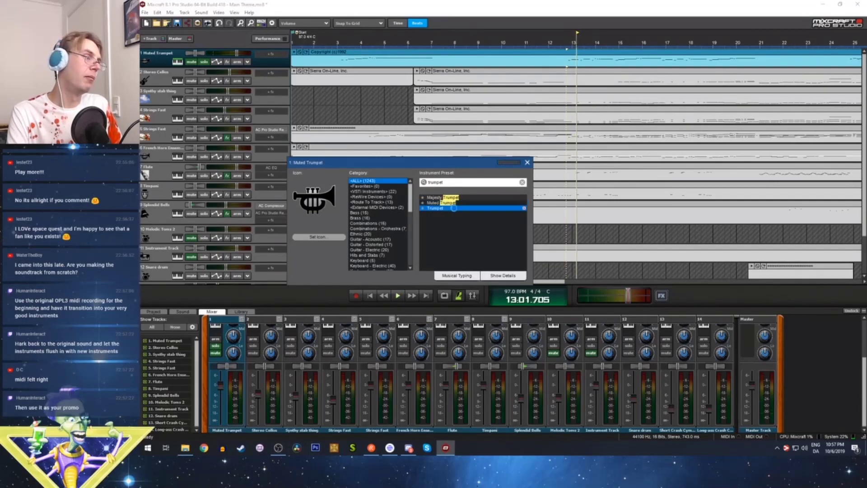
{"action": "left_click", "coordinate": [566, 42]}
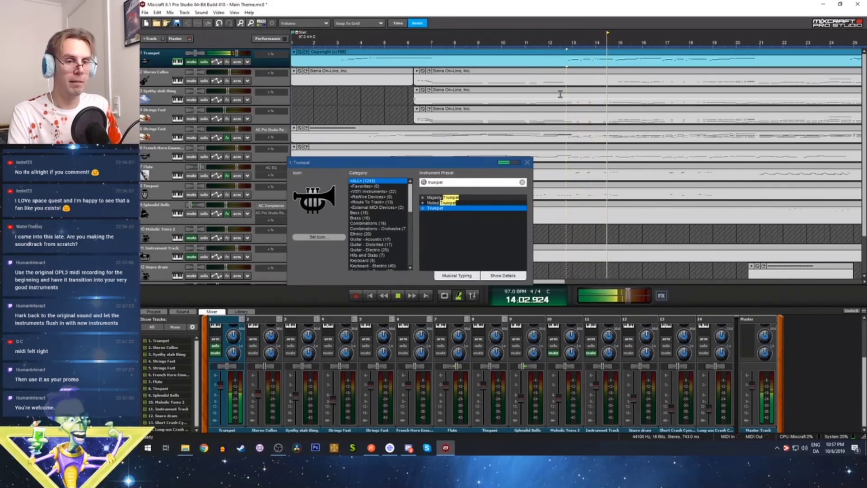
{"action": "key", "text": "space"}
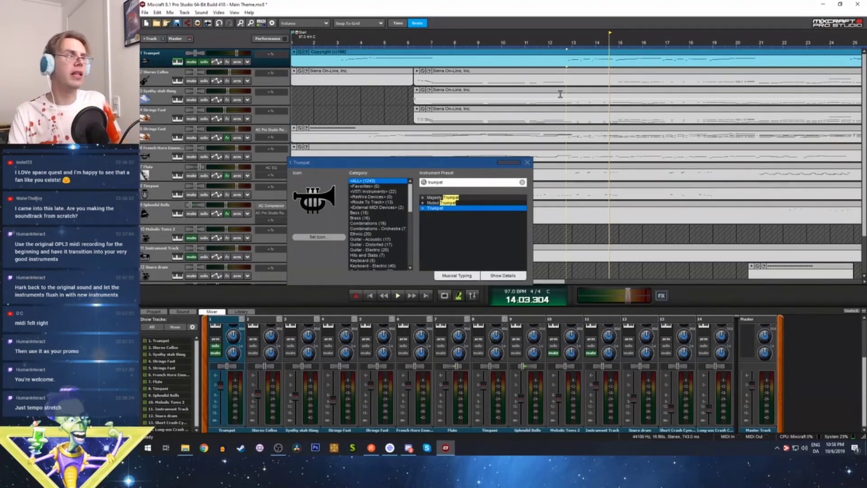
{"action": "left_click", "coordinate": [314, 44]}
{"action": "key", "text": "space"}
{"action": "key", "text": "space"}
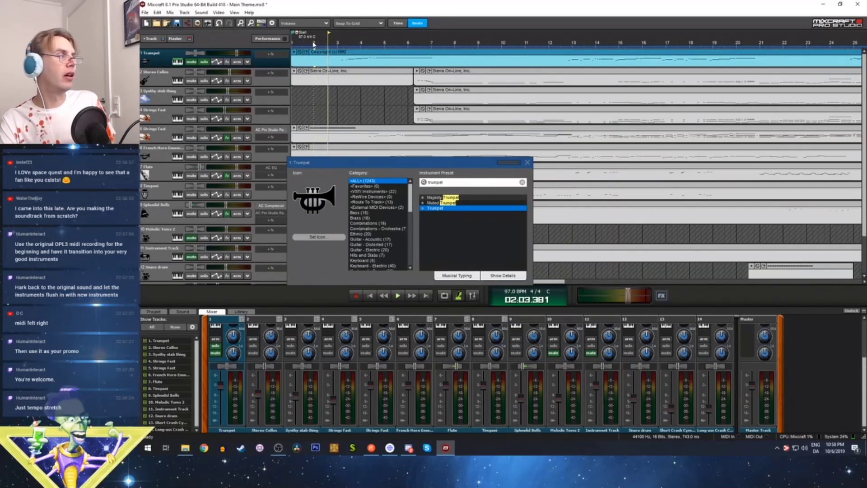
Unsolo track 1, play the full arrangement from bar 1, and lower the trumpet's mixer volume slightly
{"action": "left_click", "coordinate": [205, 62]}
{"action": "left_click", "coordinate": [295, 43]}
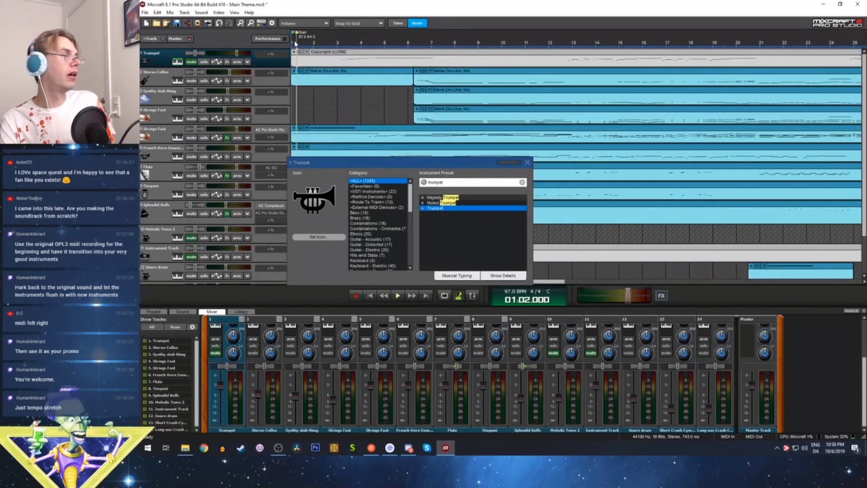
{"action": "left_click", "coordinate": [205, 62]}
{"action": "key", "text": "space"}
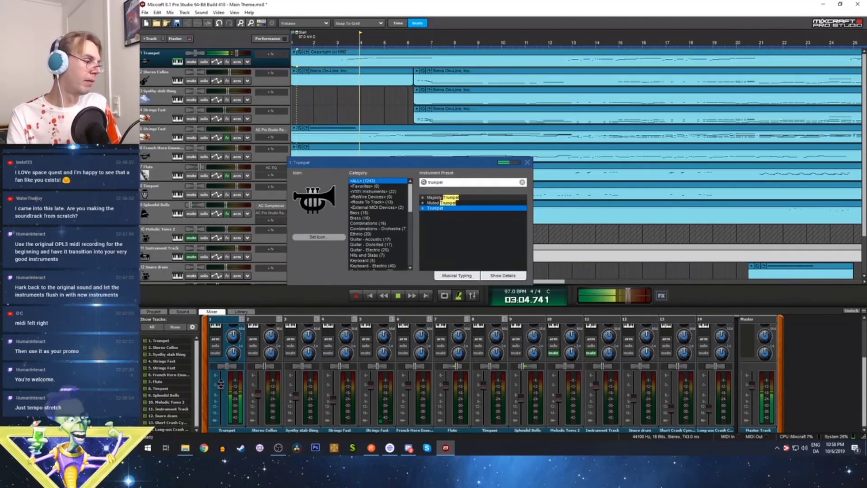
{"action": "left_click_drag", "start_coordinate": [221, 387], "coordinate": [221, 396]}
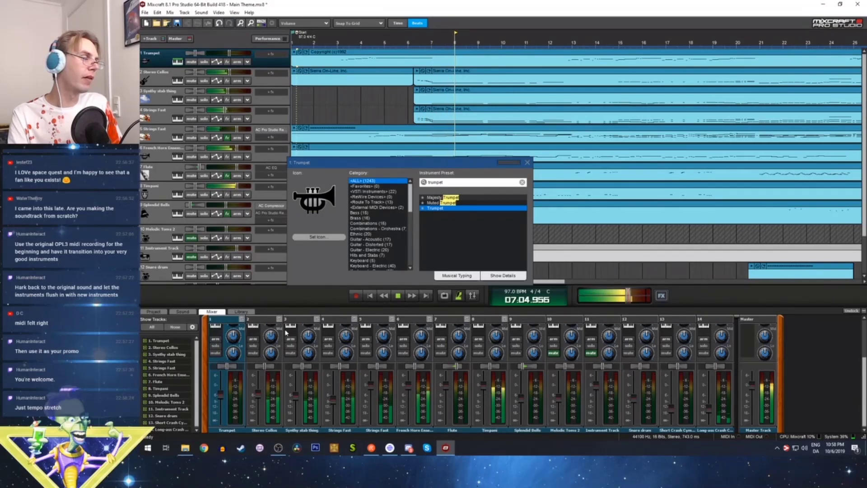
{"action": "key", "text": "space"}
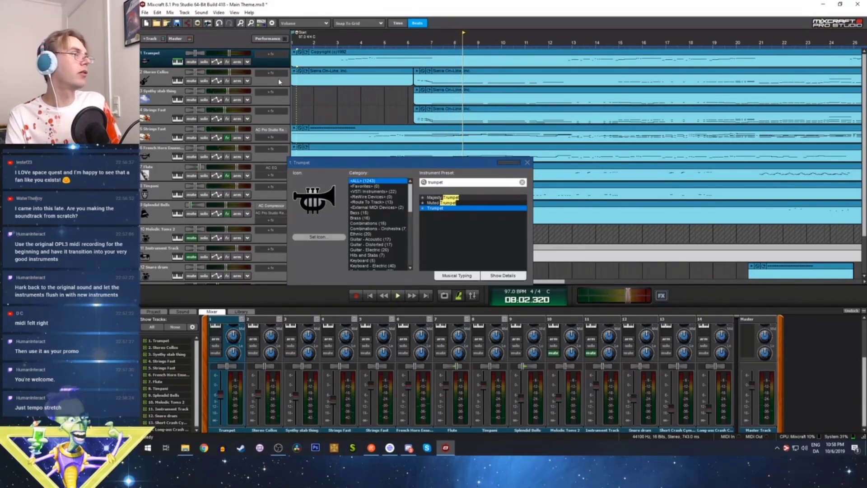
Add Acoustica Pro Studio Reverb with the Medium Hall preset to track 1 and open its settings, clearing the effect list off the timeline
{"action": "left_click", "coordinate": [228, 62]}
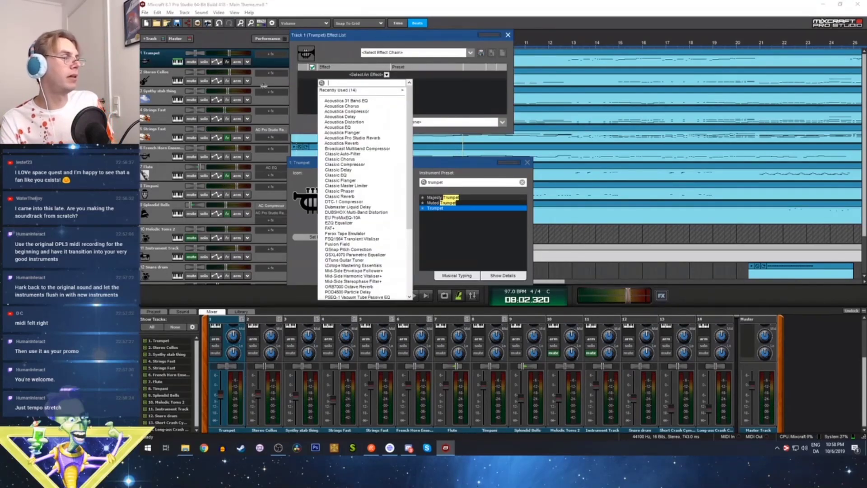
{"action": "left_click", "coordinate": [361, 137]}
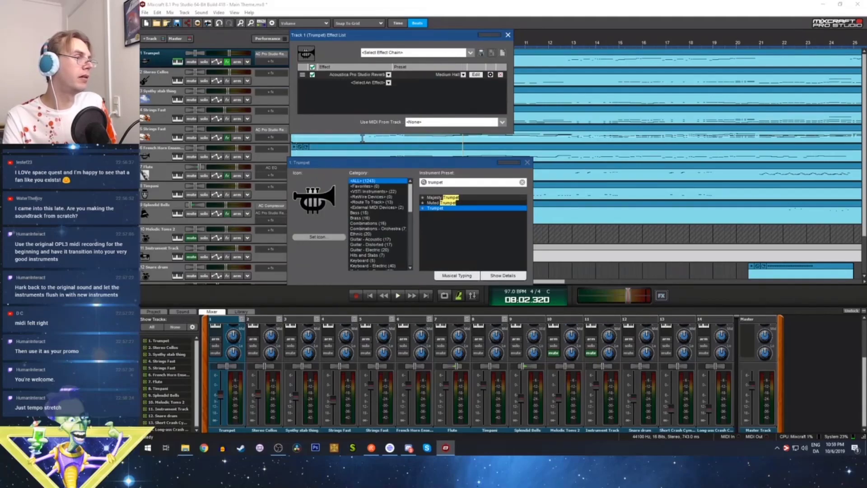
{"action": "left_click", "coordinate": [476, 75]}
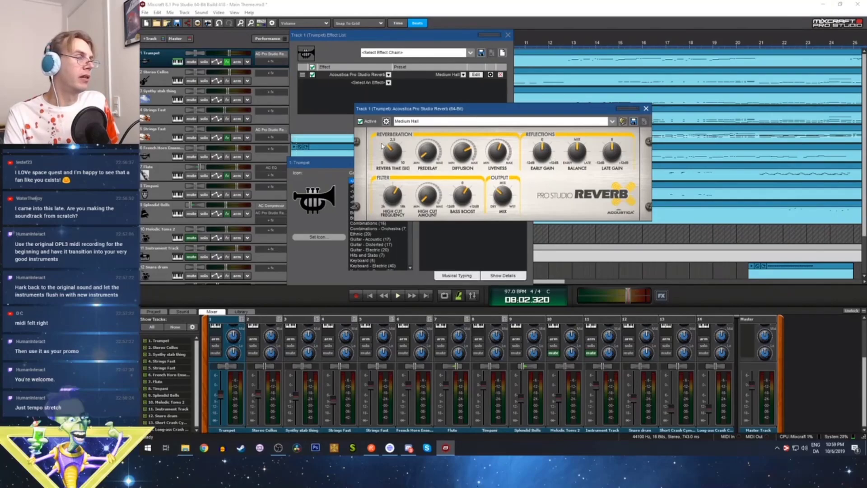
{"action": "left_click_drag", "start_coordinate": [392, 36], "coordinate": [274, 191]}
Play the arrangement from bar 3, raise the trumpet's mixer volume slightly, and check it again from bar 12
{"action": "left_click", "coordinate": [339, 43]}
{"action": "key", "text": "space"}
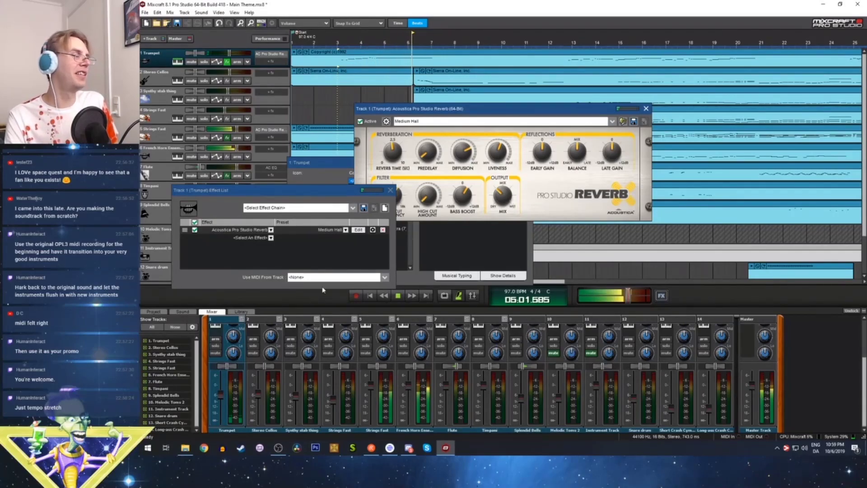
{"action": "left_click_drag", "start_coordinate": [221, 394], "coordinate": [220, 387]}
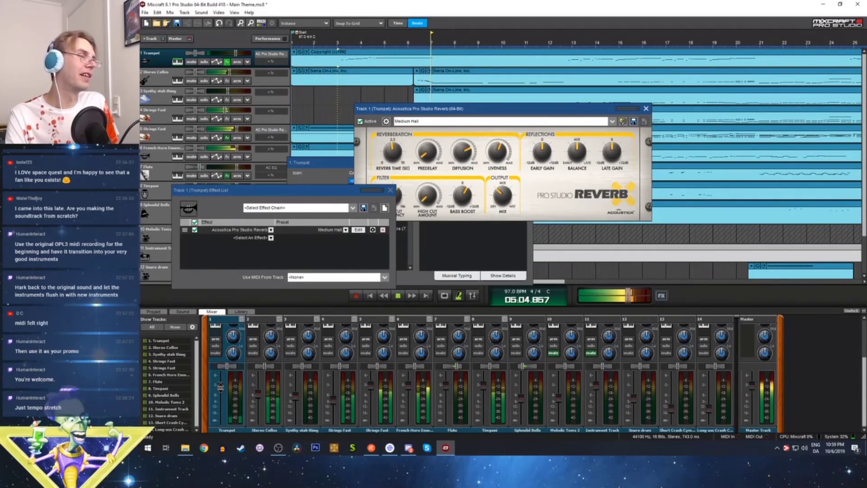
{"action": "key", "text": "space"}
{"action": "left_click", "coordinate": [550, 44]}
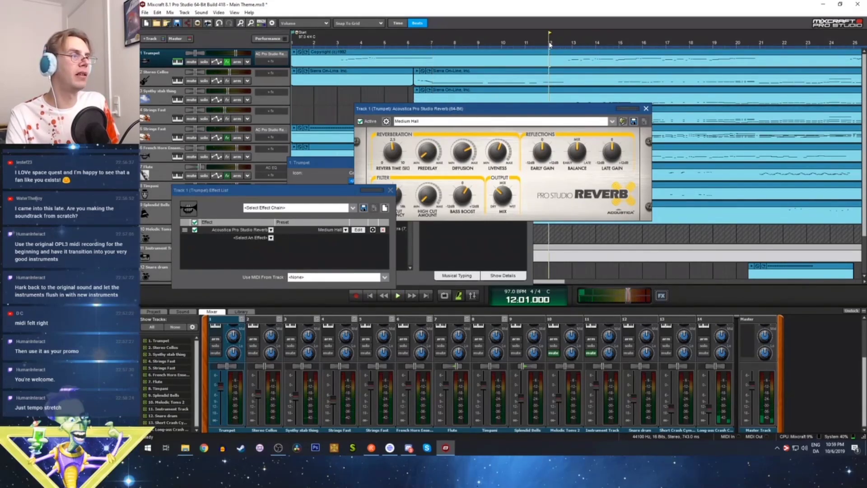
{"action": "key", "text": "space"}
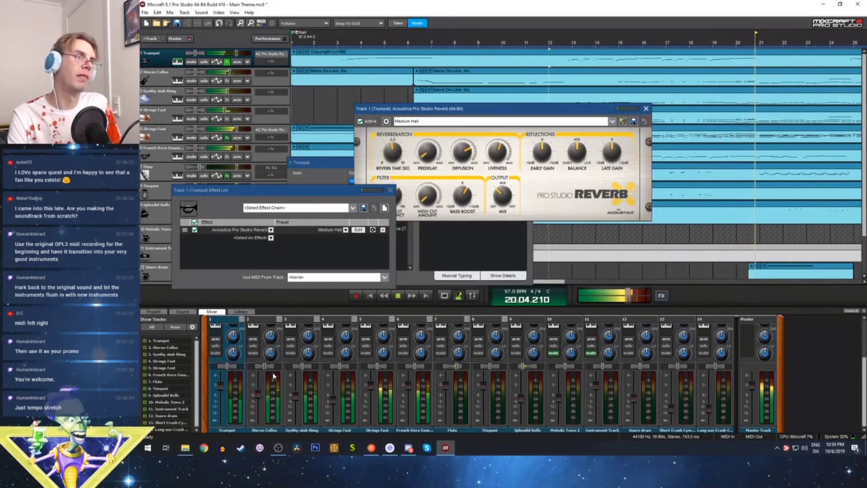
{"action": "key", "text": "space"}
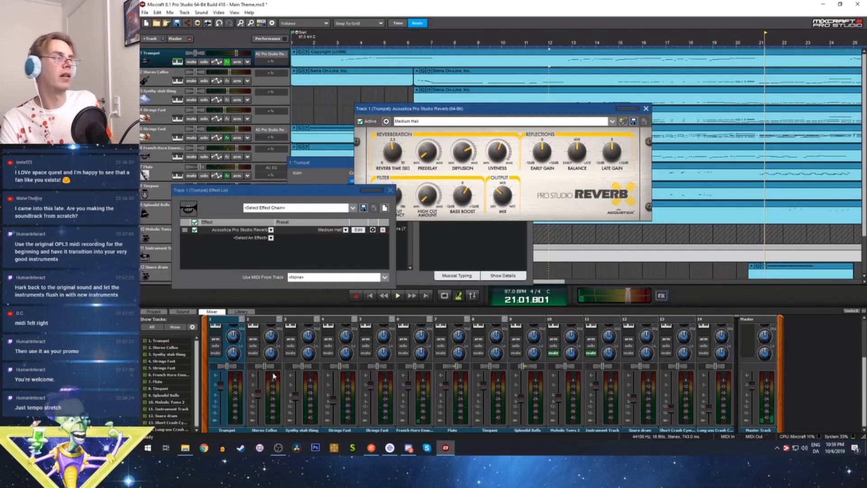
{"action": "left_click", "coordinate": [646, 108]}
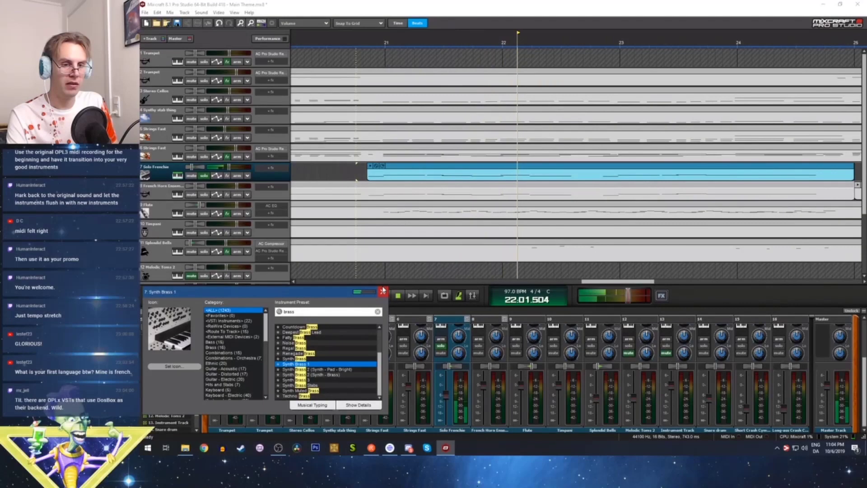
Raise the Solo Frenchie track's mixer volume to about -3.1 dB and play its part from just before bar 21
{"action": "key", "text": "space"}
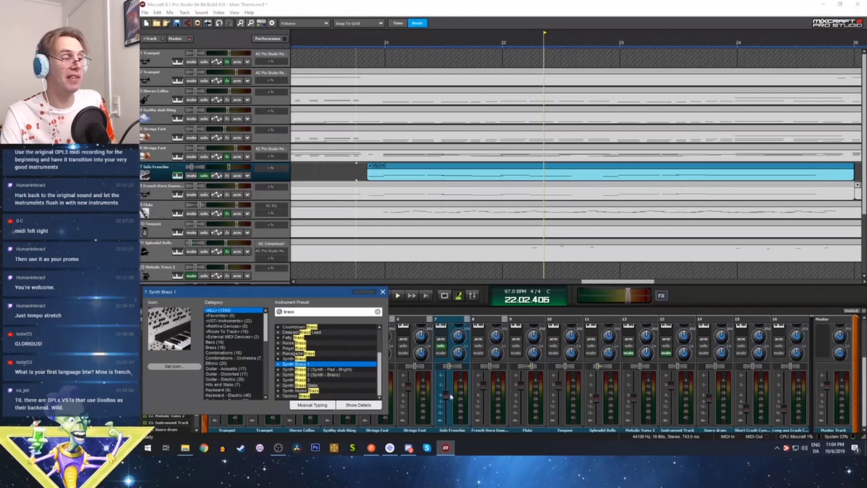
{"action": "left_click_drag", "start_coordinate": [446, 393], "coordinate": [446, 390]}
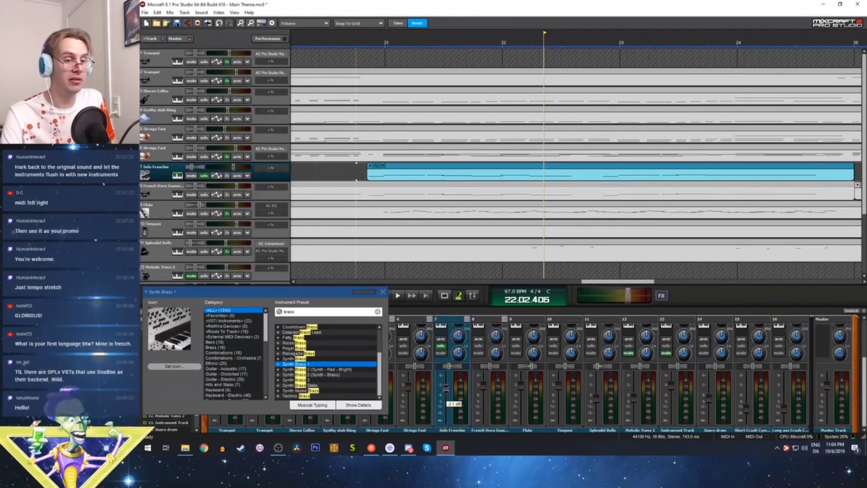
{"action": "left_click", "coordinate": [354, 46]}
{"action": "key", "text": "space"}
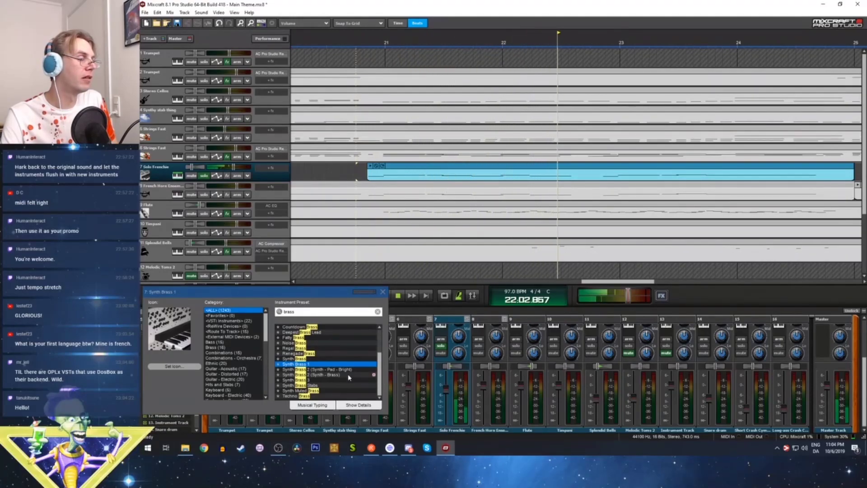
Stop playback, shift the Solo Frenchie track's pan slightly to the right, and unsolo the track
{"action": "key", "text": "space"}
{"action": "left_click_drag", "start_coordinate": [447, 366], "coordinate": [457, 366]}
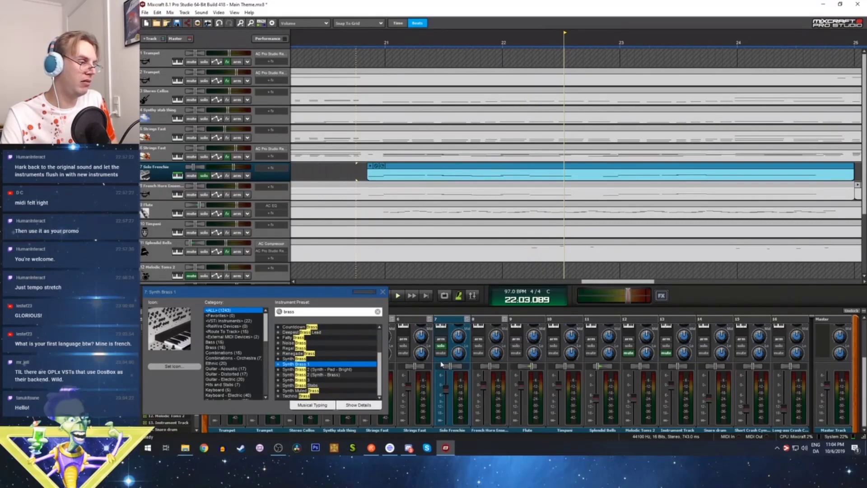
{"action": "left_click", "coordinate": [440, 346]}
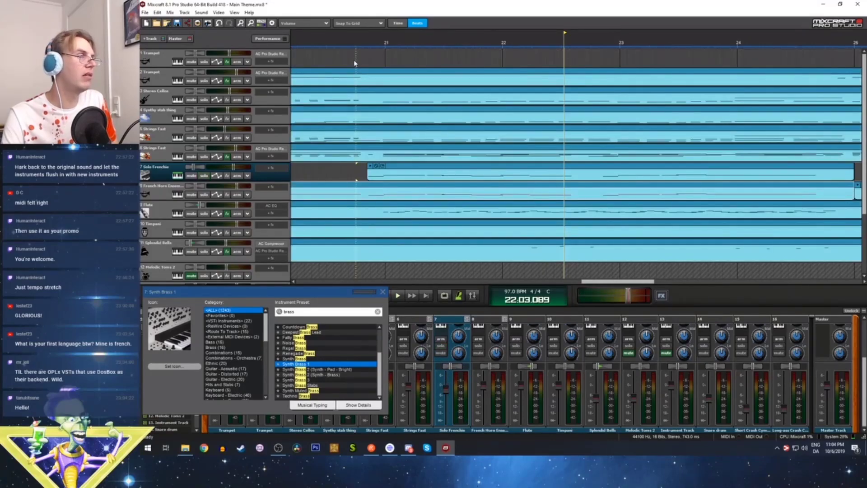
Play the arrangement from just before bar 21, set the snare drum's mixer volume to about -8.2 dB, and replay the passage
{"action": "left_click", "coordinate": [336, 44]}
{"action": "key", "text": "space"}
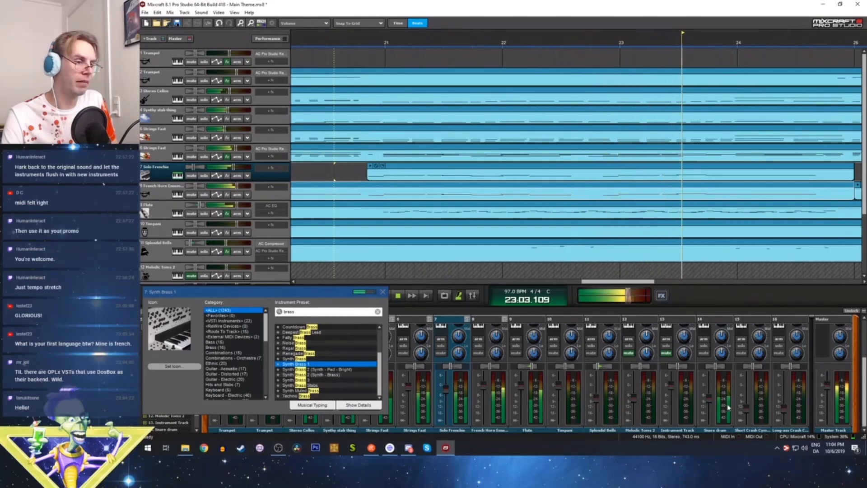
{"action": "left_click", "coordinate": [710, 403]}
{"action": "left_click_drag", "start_coordinate": [709, 404], "coordinate": [710, 401]}
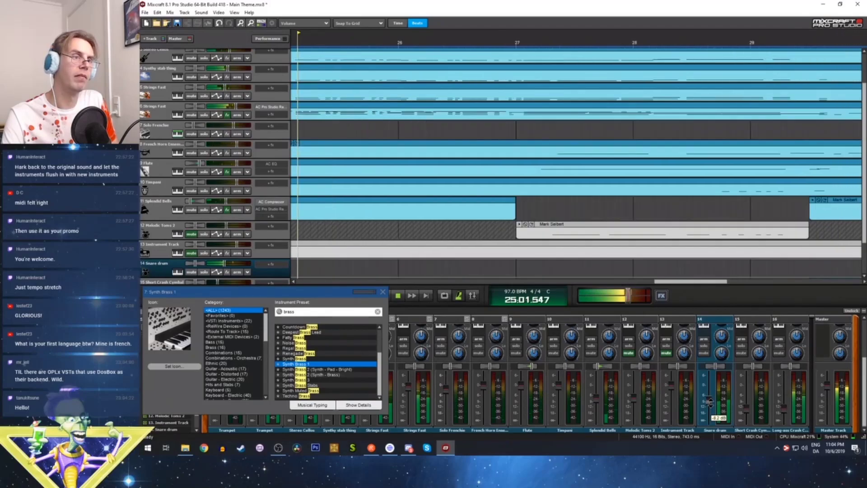
{"action": "key", "text": "space"}
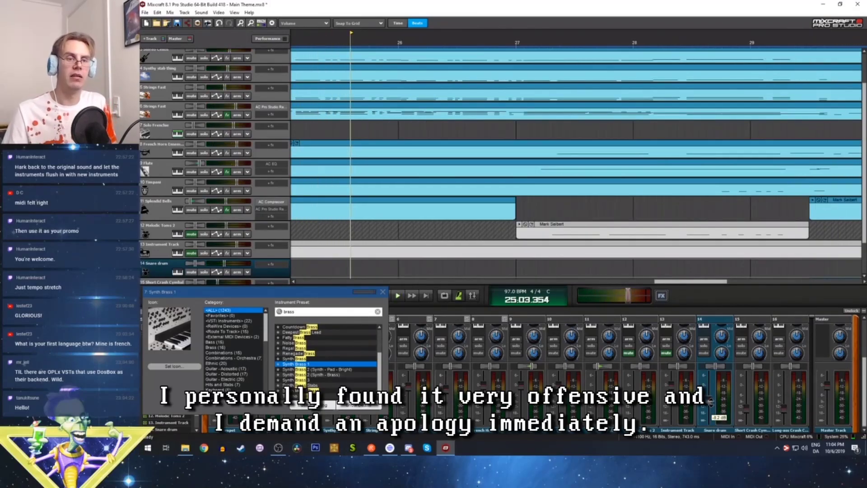
{"action": "left_click_drag", "start_coordinate": [682, 282], "coordinate": [610, 285]}
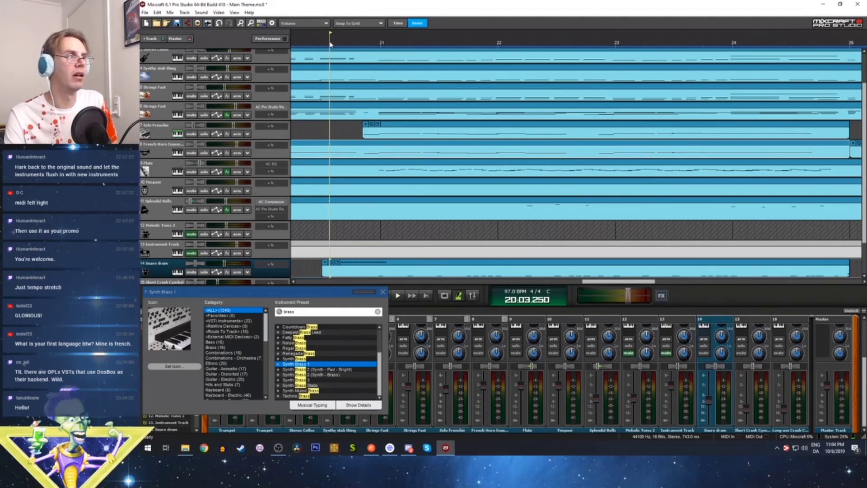
{"action": "key", "text": "space"}
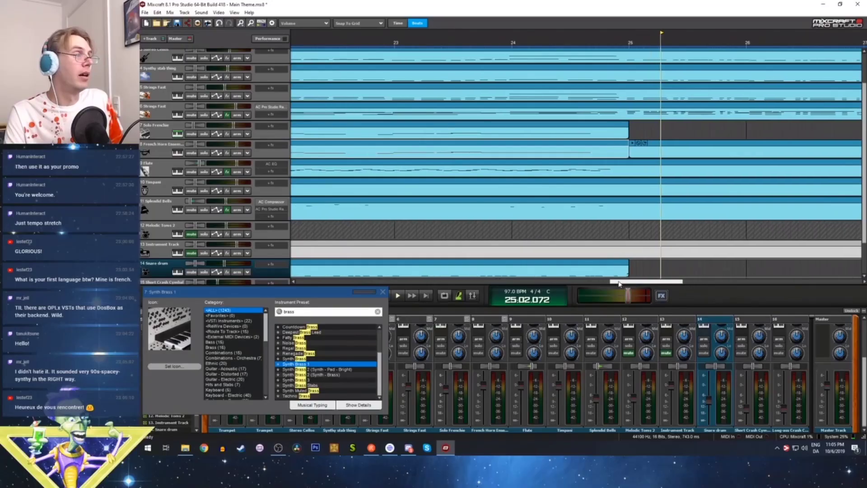
Switch the Solo Frenchie track to the Synth Brass 3 preset, solo it, and play its part from just before bar 21
{"action": "left_click_drag", "start_coordinate": [627, 280], "coordinate": [595, 282]}
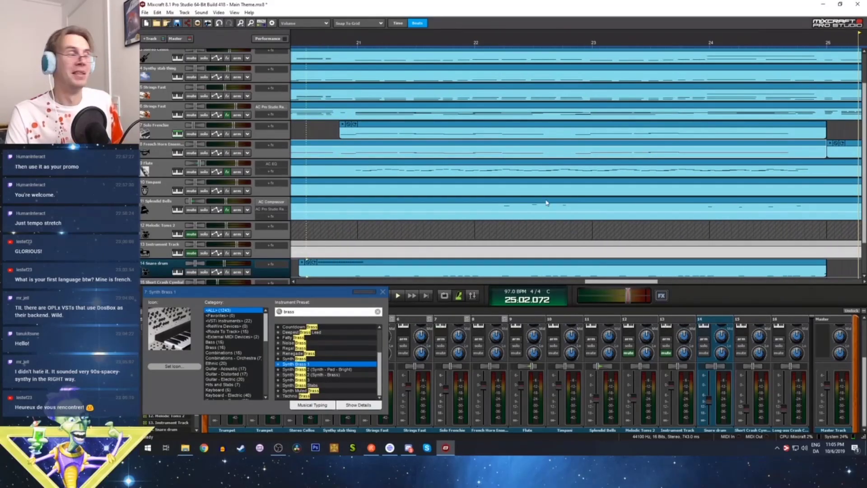
{"action": "scroll", "coordinate": [449, 167], "scroll_direction": "right", "scroll_amount": 5}
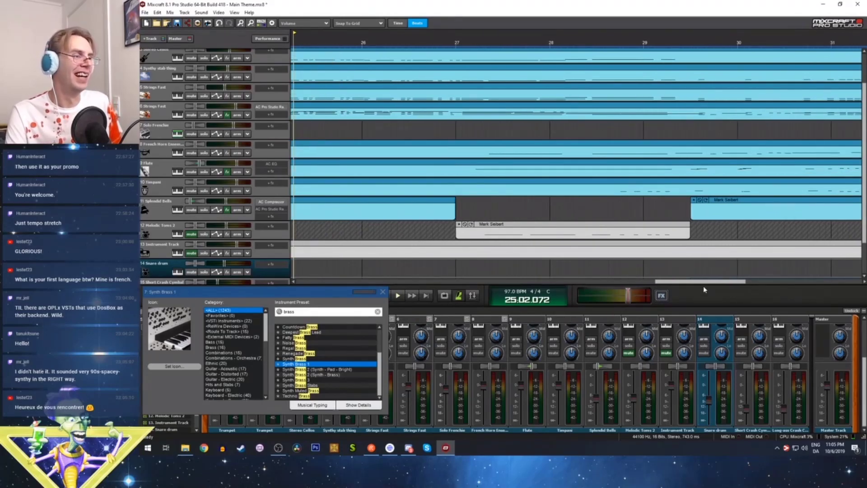
{"action": "scroll", "coordinate": [450, 168], "scroll_direction": "left", "scroll_amount": 6}
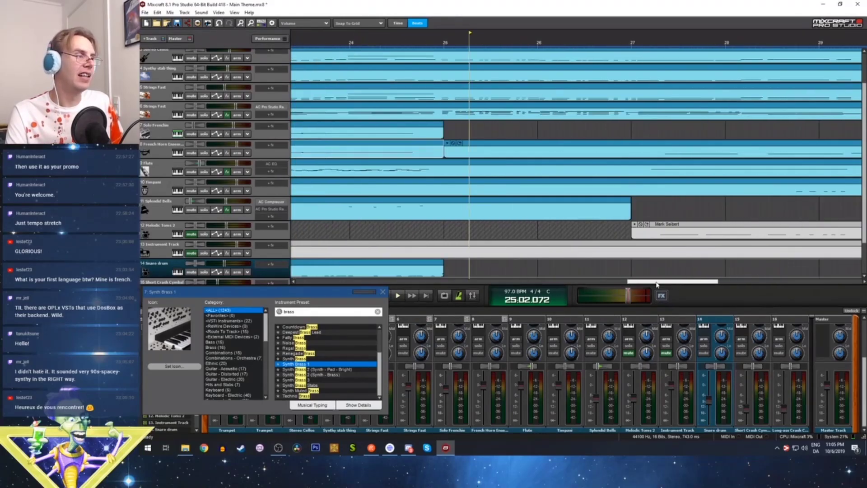
{"action": "left_click", "coordinate": [166, 135]}
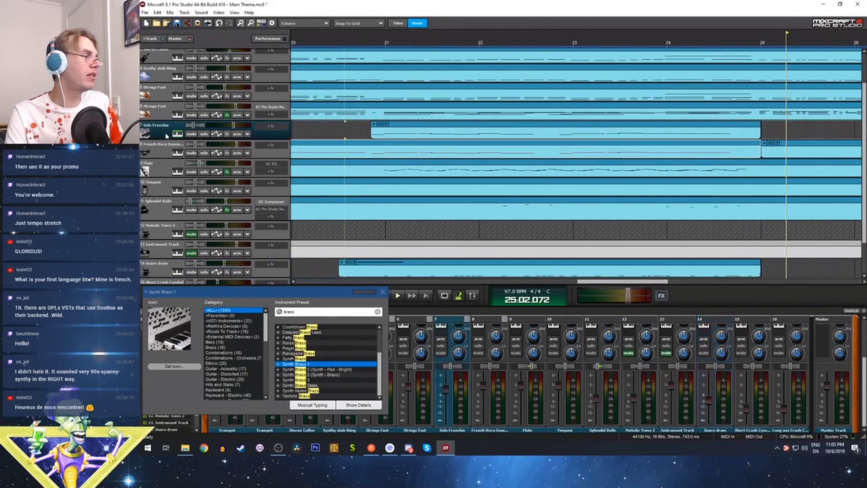
{"action": "left_click", "coordinate": [325, 380]}
{"action": "left_click", "coordinate": [204, 133]}
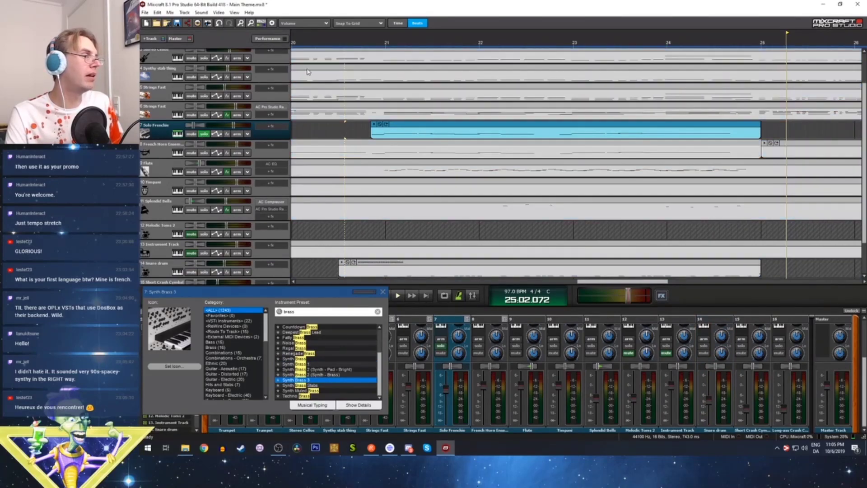
{"action": "left_click", "coordinate": [367, 44]}
{"action": "key", "text": "space"}
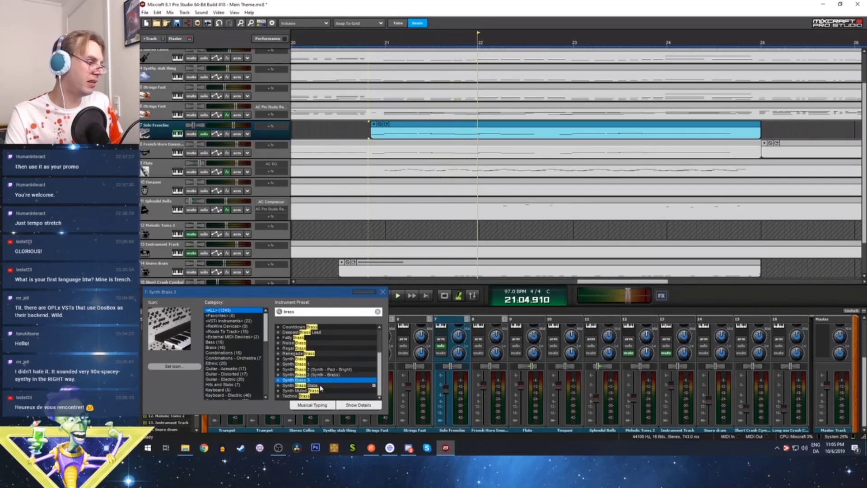
Try the Synth Brass Slabs preset on the Solo Frenchie track and play its part from just before bar 21
{"action": "left_click", "coordinate": [320, 385]}
{"action": "left_click", "coordinate": [369, 47]}
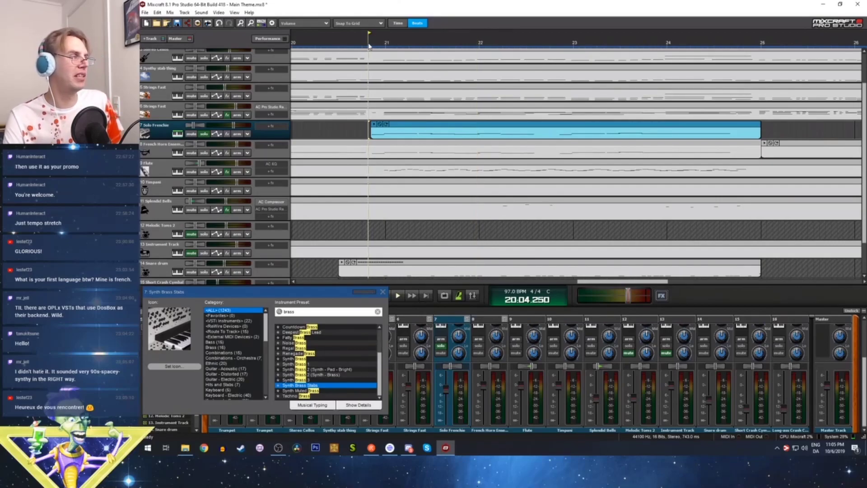
{"action": "key", "text": "space"}
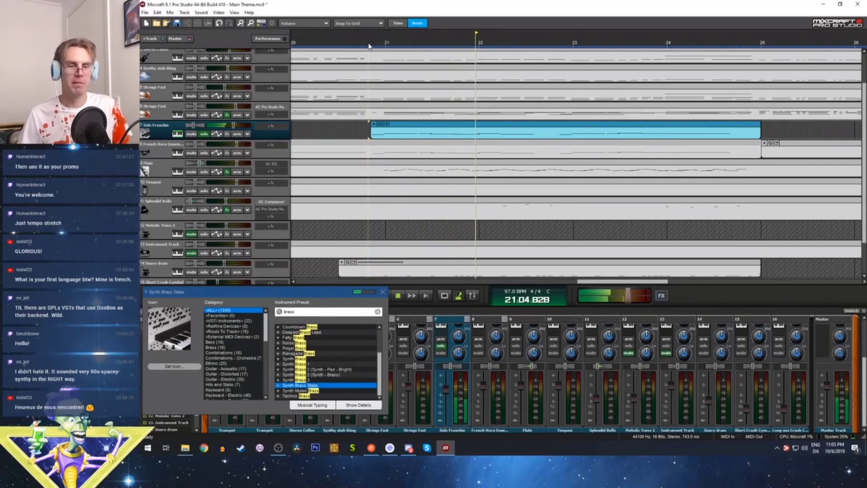
{"action": "key", "text": "space"}
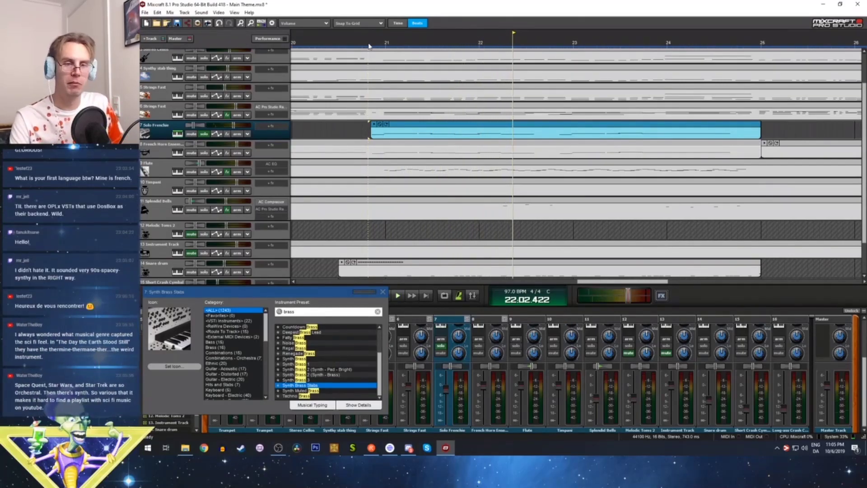
{"action": "left_click", "coordinate": [369, 46]}
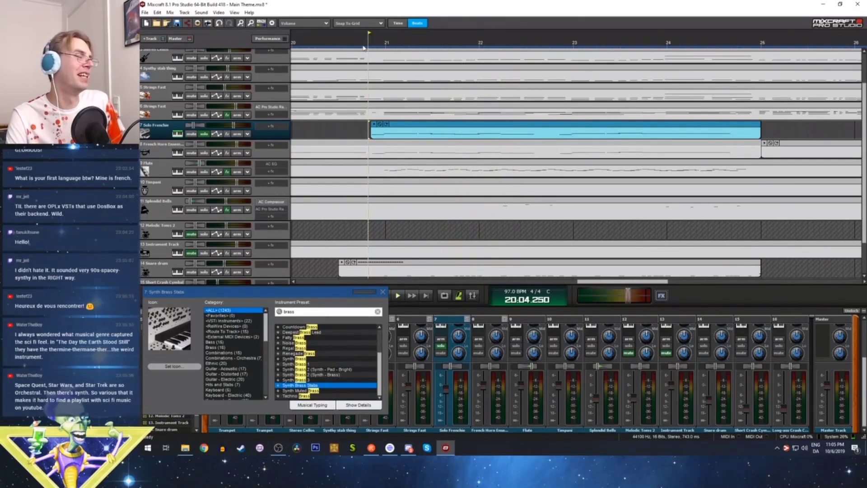
Switch the Solo Frenchie track to the Techno Brass preset and play its part from just before bar 21
{"action": "left_click", "coordinate": [319, 395]}
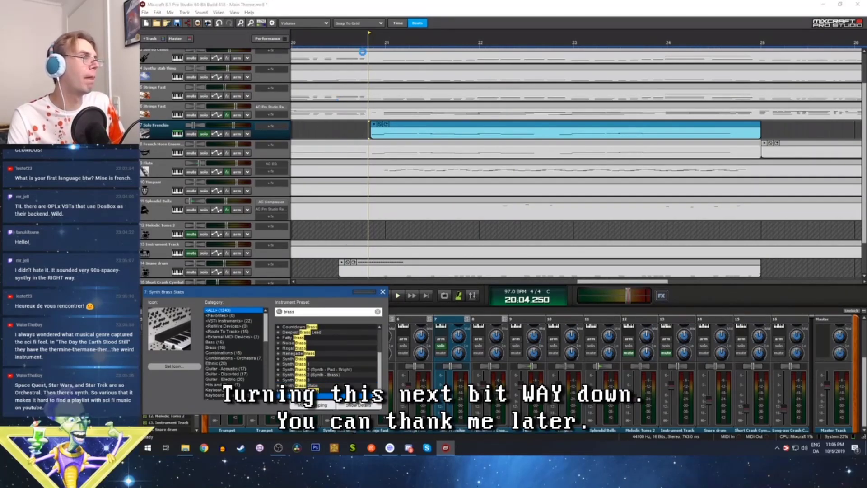
{"action": "key", "text": "space"}
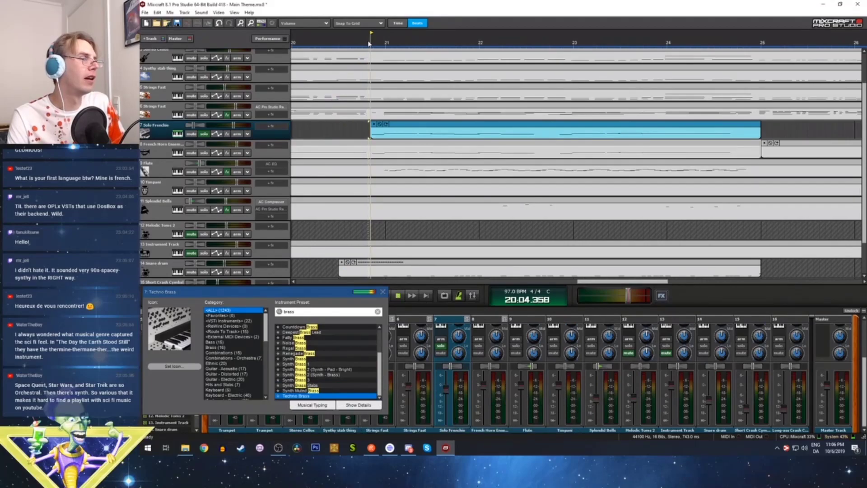
{"action": "key", "text": "space"}
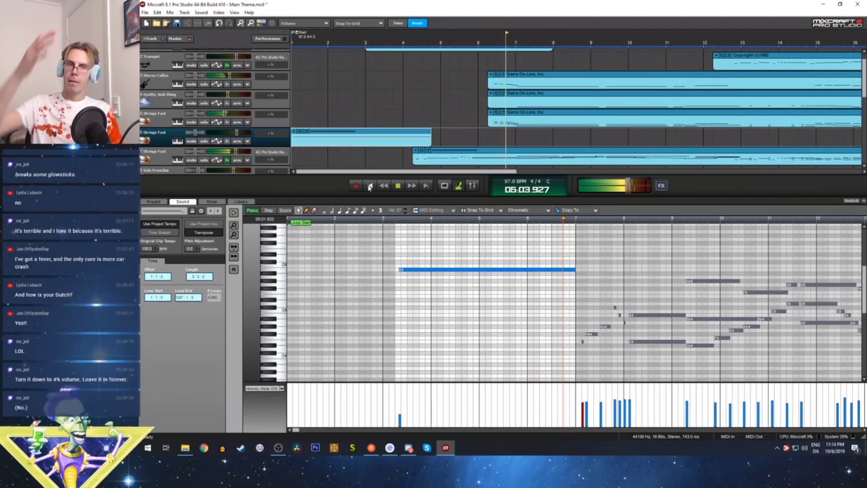
Stop playback, enlarge the timeline area above the piano roll, zoom out to the whole arrangement, and save the project
{"action": "key", "text": "space"}
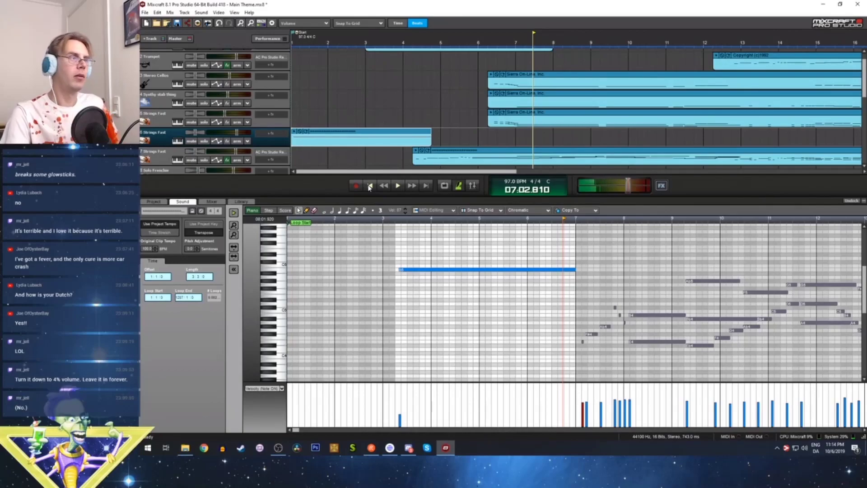
{"action": "left_click_drag", "start_coordinate": [412, 203], "coordinate": [412, 308]}
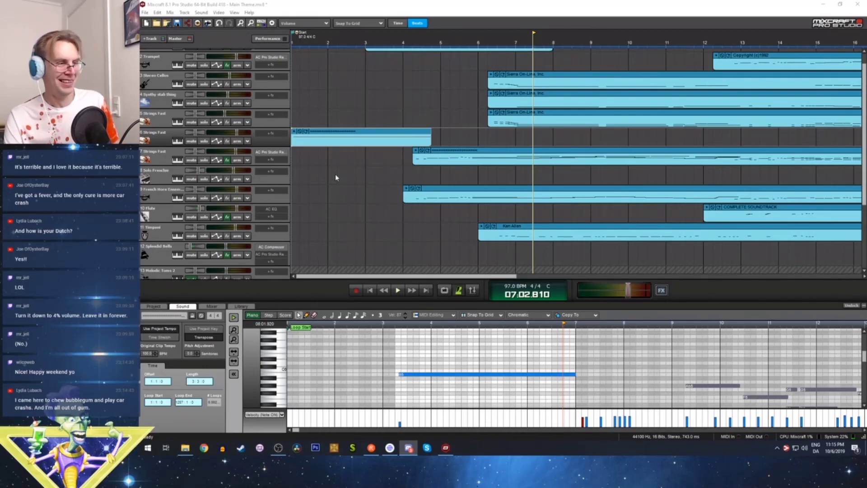
{"action": "left_click", "coordinate": [389, 277]}
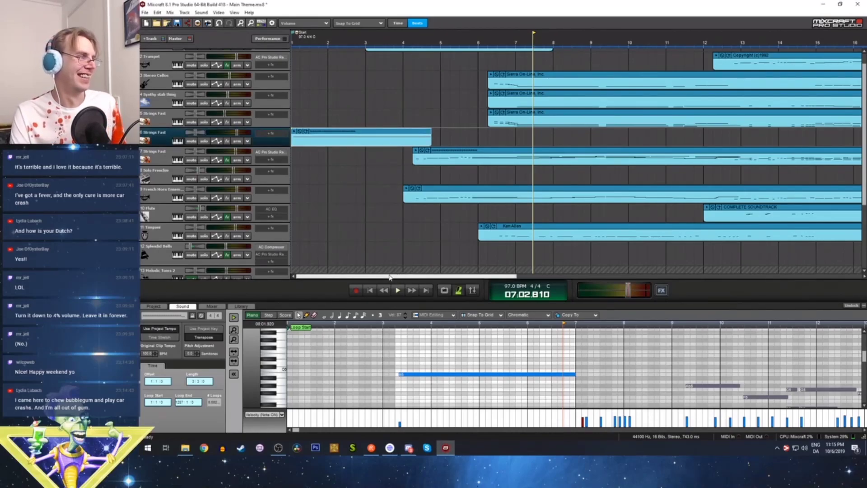
{"action": "scroll", "coordinate": [445, 225], "scroll_direction": "down", "scroll_amount": 5}
{"action": "scroll", "coordinate": [445, 225], "scroll_direction": "up", "scroll_amount": 2}
{"action": "scroll", "coordinate": [444, 224], "scroll_direction": "up", "scroll_amount": 1}
{"action": "scroll", "coordinate": [445, 224], "scroll_direction": "down", "scroll_amount": 1}
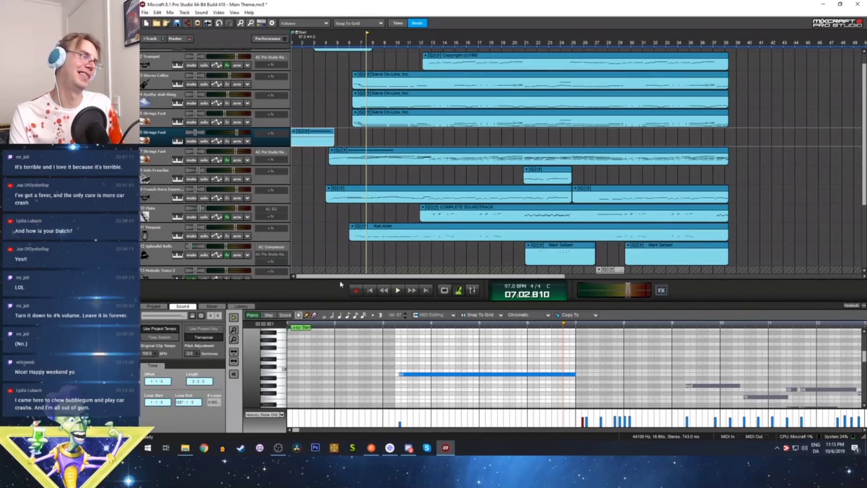
{"action": "left_click_drag", "start_coordinate": [864, 130], "coordinate": [859, 208]}
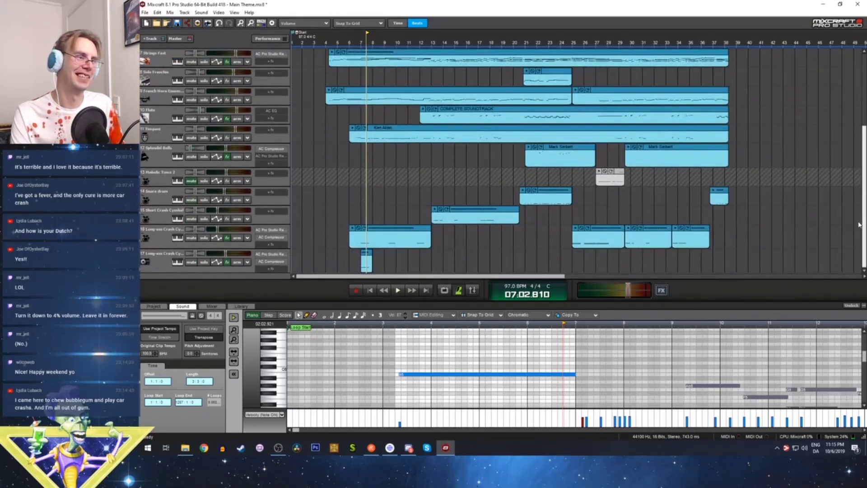
{"action": "scroll", "coordinate": [855, 207], "scroll_direction": "up", "scroll_amount": 5}
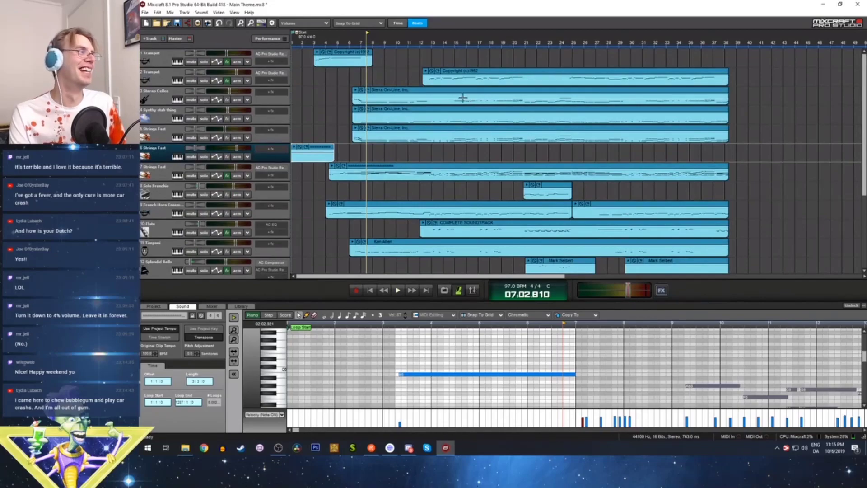
{"action": "key", "text": "ctrl+s"}
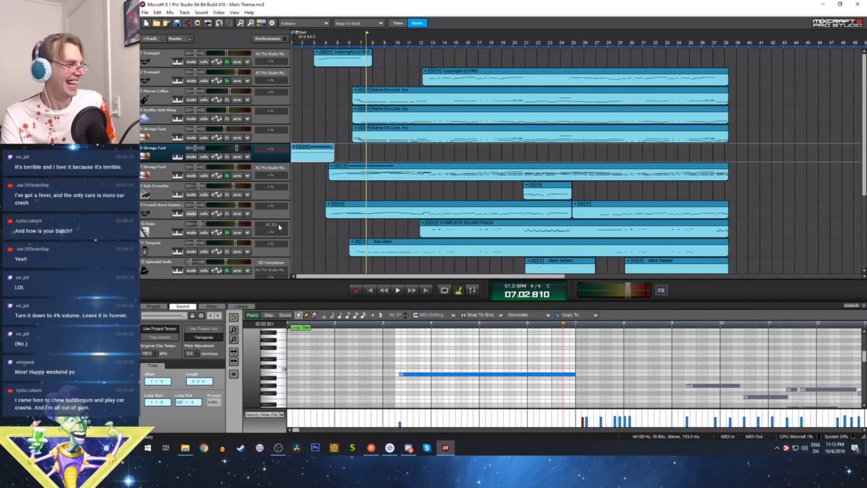
Look over all tracks in the arrangement, then show the Master Track in the track list
{"action": "left_click_drag", "start_coordinate": [864, 122], "coordinate": [863, 196]}
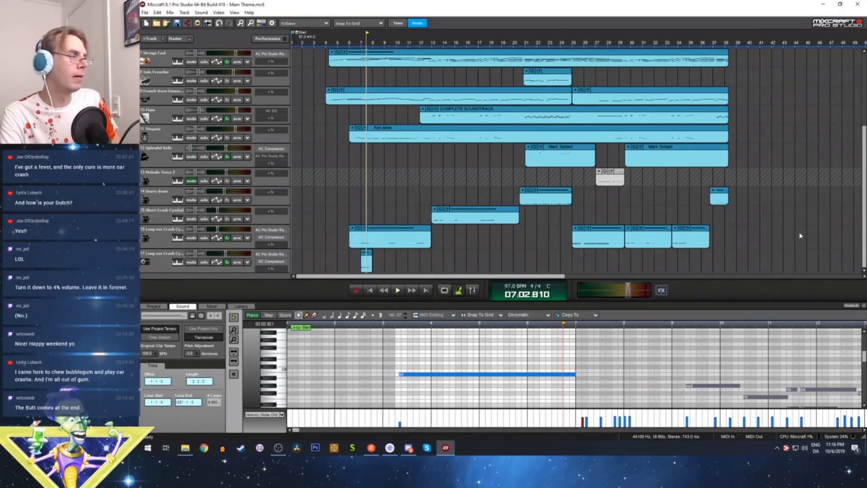
{"action": "left_click_drag", "start_coordinate": [465, 276], "coordinate": [377, 271]}
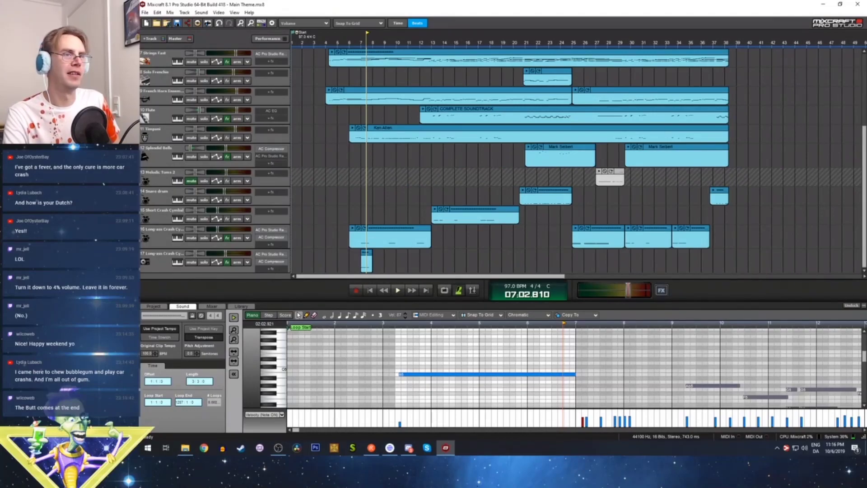
{"action": "left_click_drag", "start_coordinate": [864, 197], "coordinate": [864, 124]}
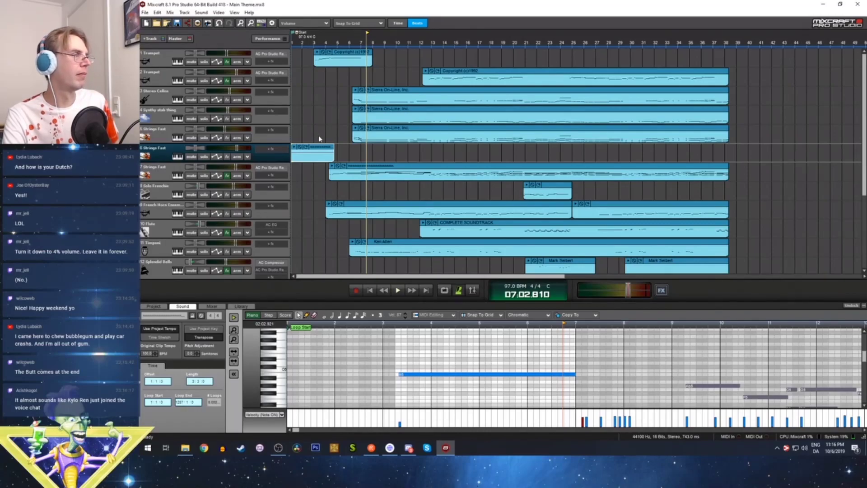
{"action": "left_click", "coordinate": [218, 14]}
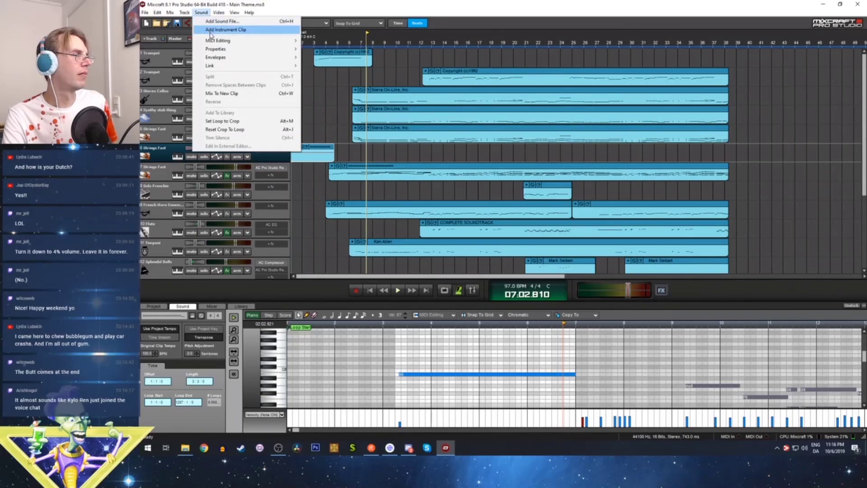
{"action": "mouse_move", "coordinate": [185, 14]}
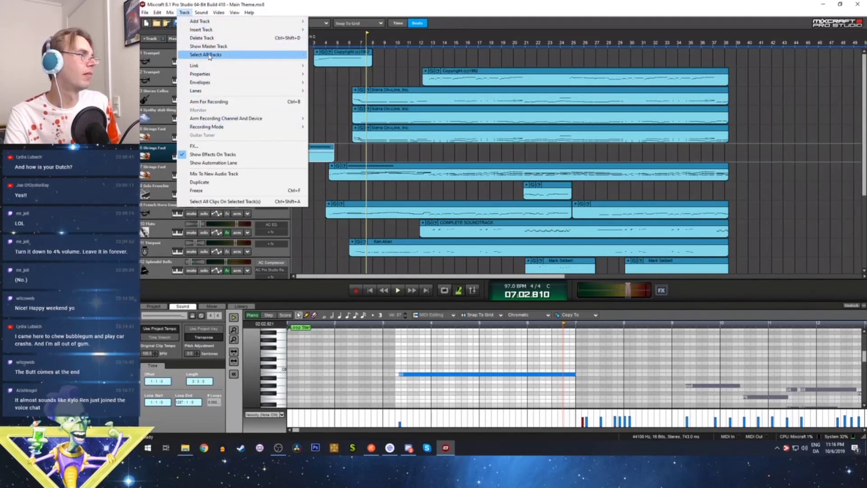
{"action": "mouse_move", "coordinate": [215, 23]}
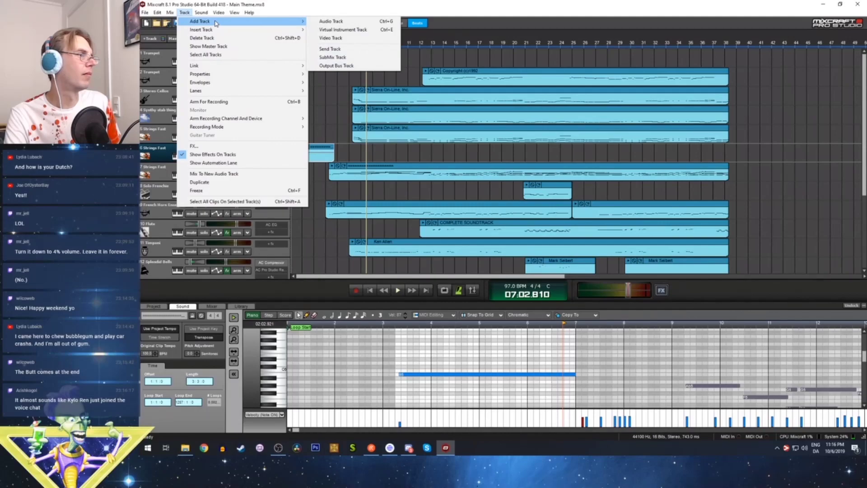
{"action": "left_click", "coordinate": [214, 46]}
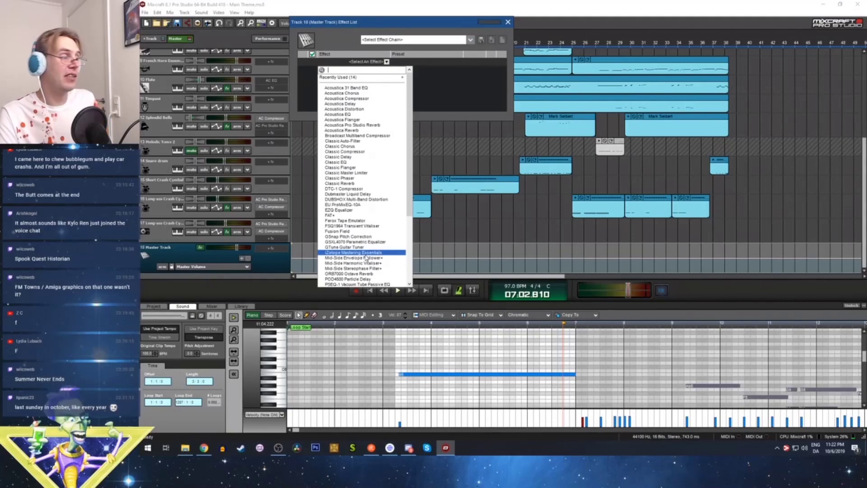
Add iZotope Mastering Essentials to the Master Track, clear the effect list off the toolbar, and open the effect's settings
{"action": "left_click", "coordinate": [366, 253]}
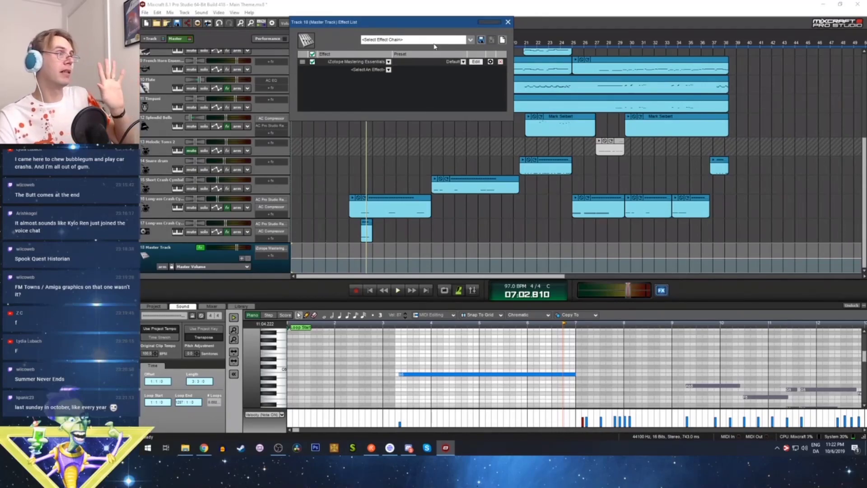
{"action": "left_click_drag", "start_coordinate": [413, 28], "coordinate": [394, 82]}
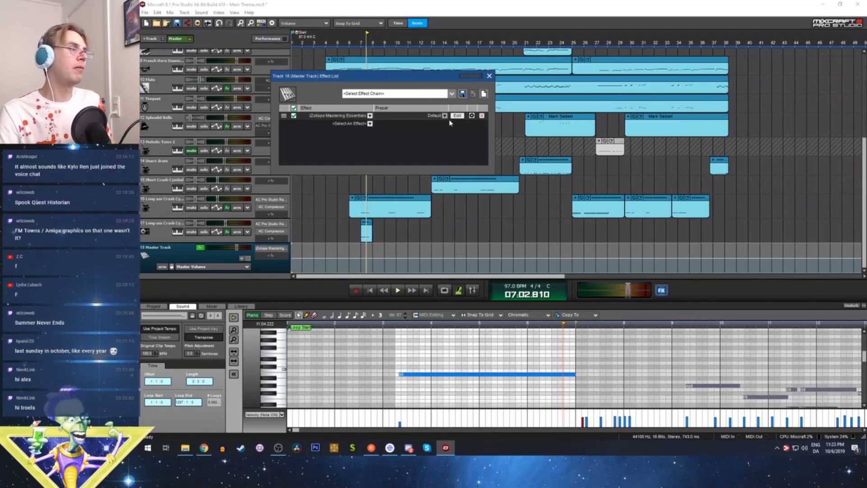
{"action": "left_click", "coordinate": [457, 116]}
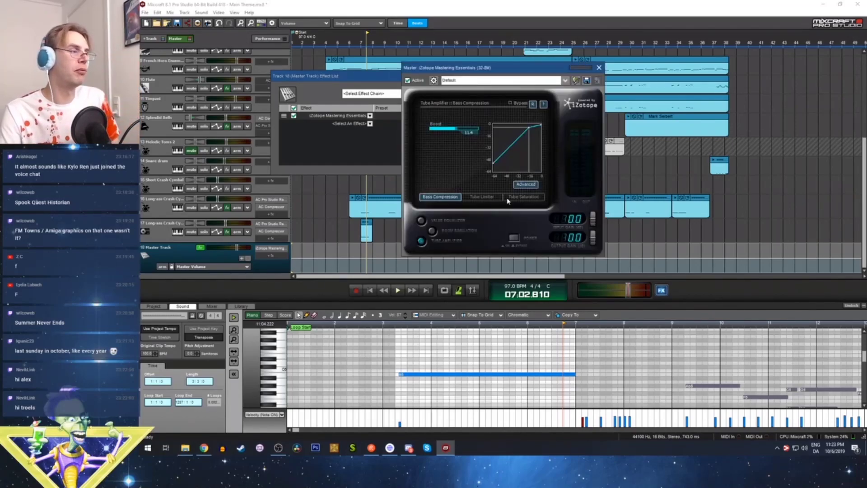
Look over the mastering effect's preset list, dismiss it, and move the effect and effect list windows clear of the arrangement
{"action": "left_click", "coordinate": [565, 80]}
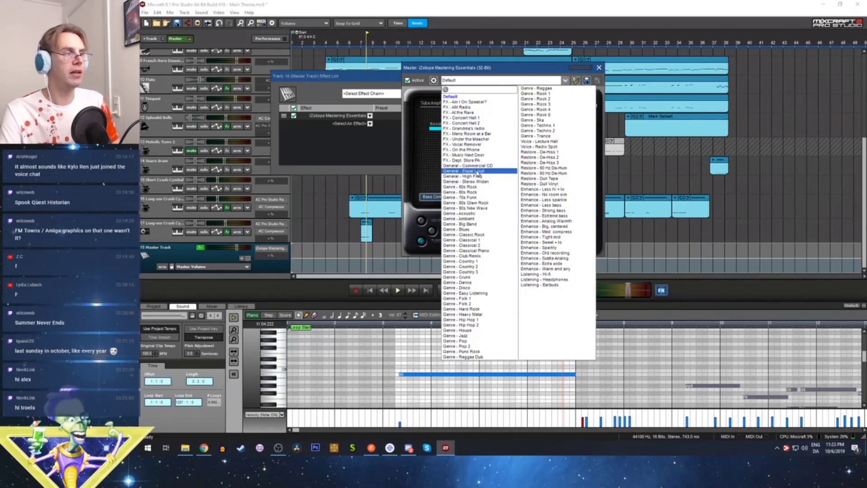
{"action": "left_click", "coordinate": [386, 4]}
{"action": "left_click_drag", "start_coordinate": [469, 72], "coordinate": [718, 220]}
{"action": "left_click_drag", "start_coordinate": [388, 77], "coordinate": [541, 310]}
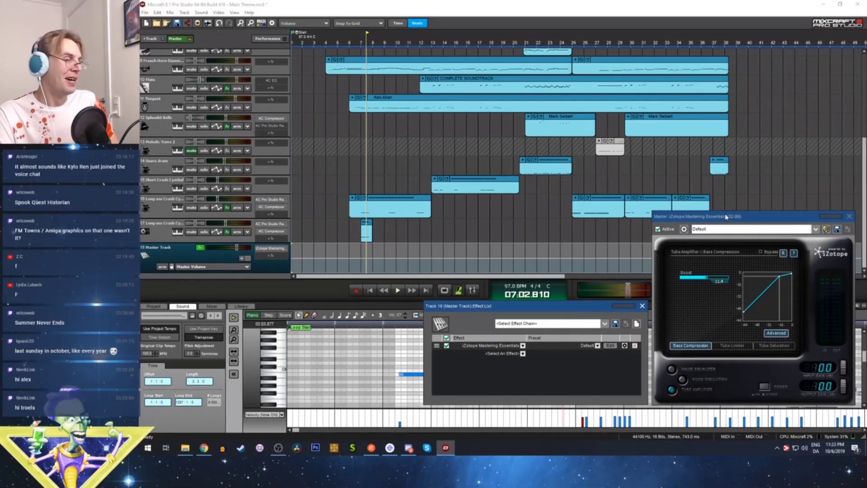
Play the song from the start with the Default mastering preset, bypass the effect around bar 15, and stop playback
{"action": "left_click", "coordinate": [370, 290]}
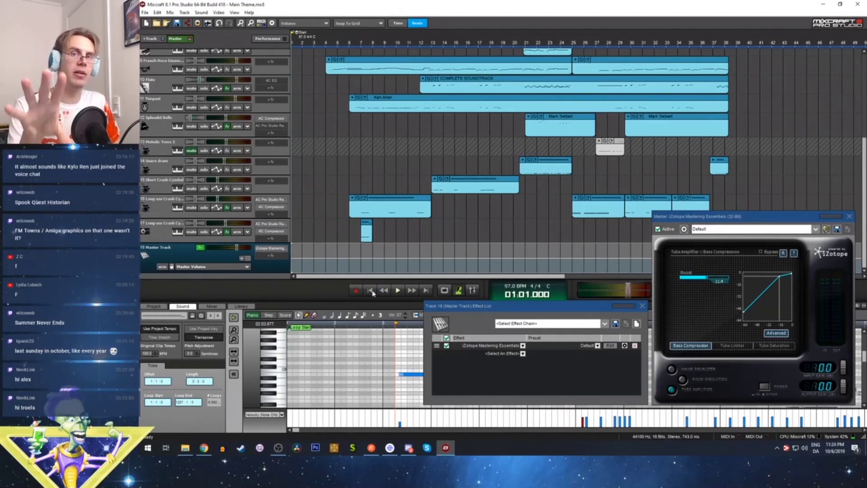
{"action": "key", "text": "space"}
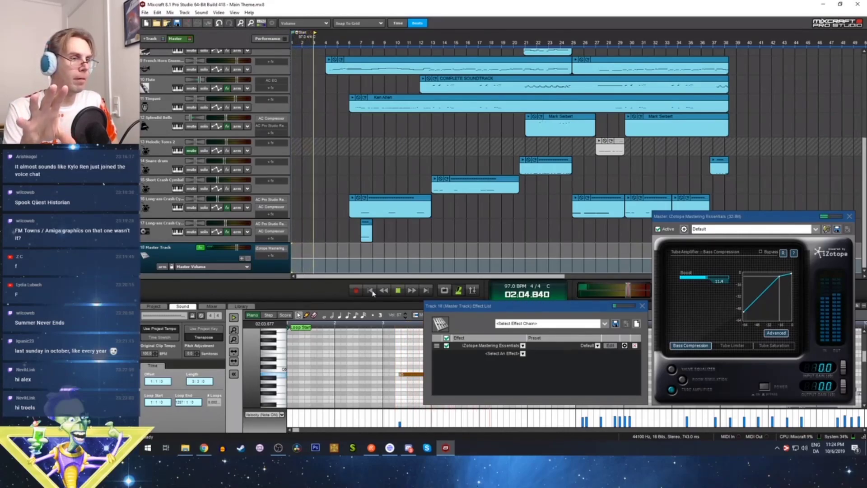
{"action": "left_click", "coordinate": [447, 346]}
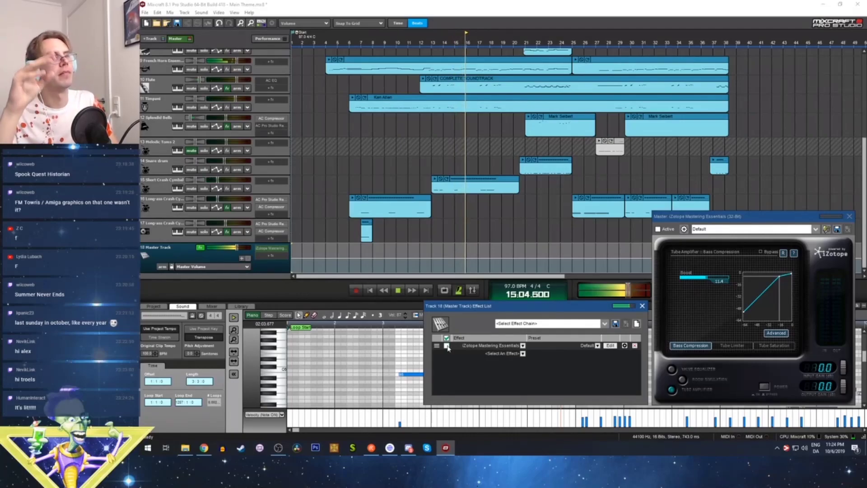
{"action": "key", "text": "space"}
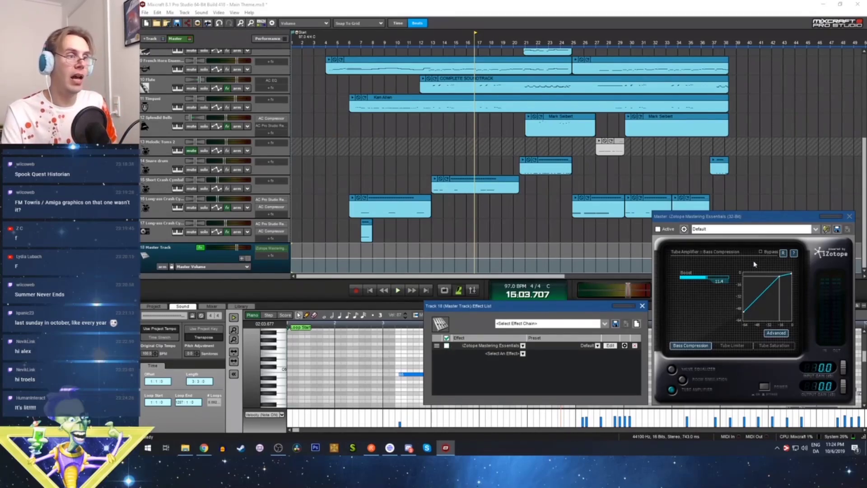
Apply the Genre - Classical 2 preset to iZotope Mastering Essentials, reactivate the effect, and play the song from the start
{"action": "left_click", "coordinate": [816, 229]}
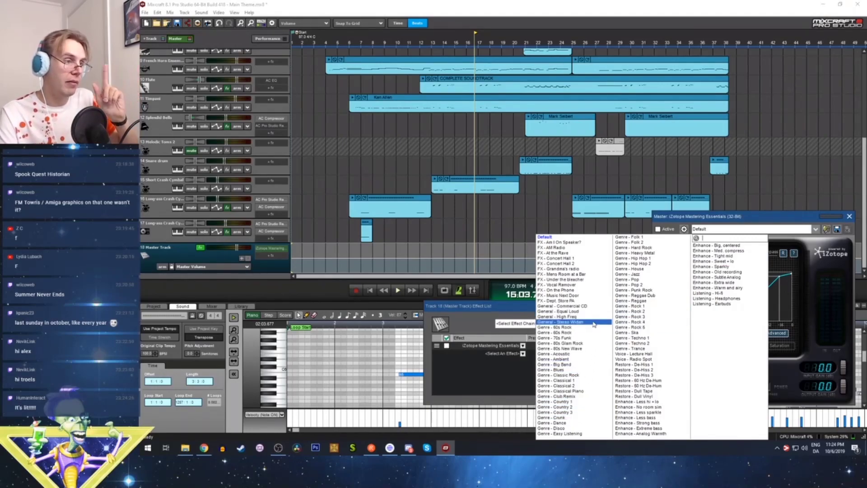
{"action": "left_click", "coordinate": [571, 387]}
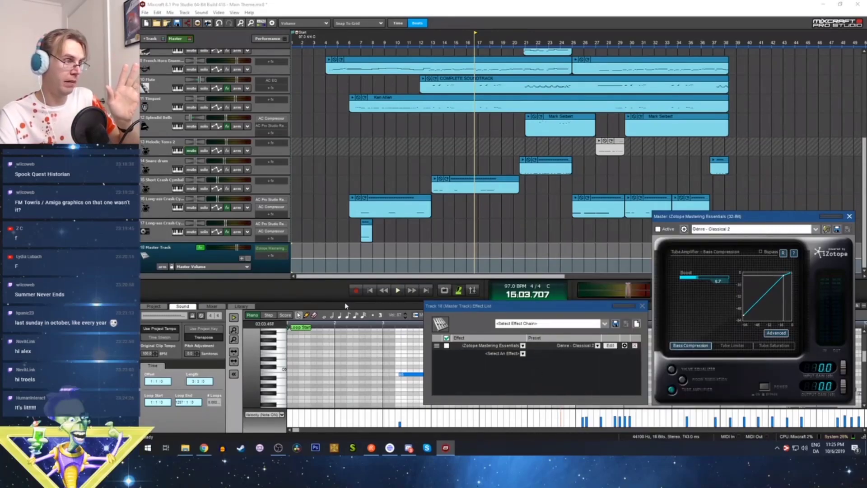
{"action": "left_click", "coordinate": [657, 229]}
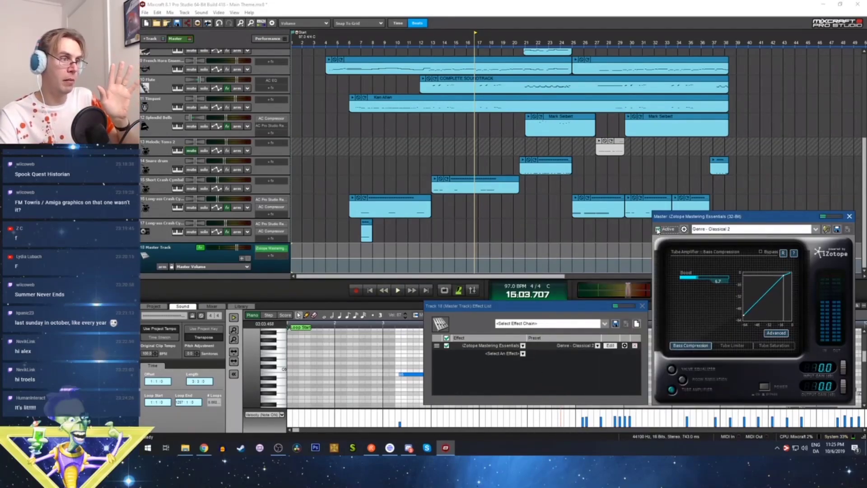
{"action": "left_click", "coordinate": [371, 292]}
{"action": "key", "text": "space"}
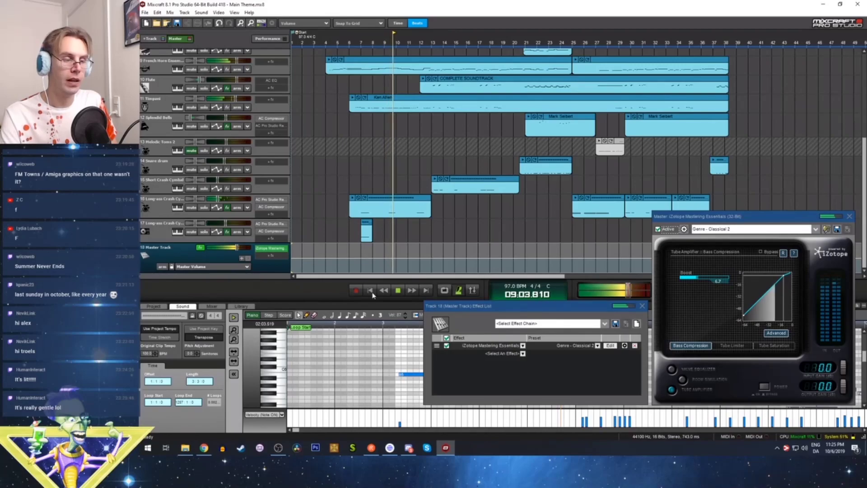
Compare the song with and without iZotope Mastering Essentials during playback, leave the effect active, and stop
{"action": "left_click", "coordinate": [446, 346]}
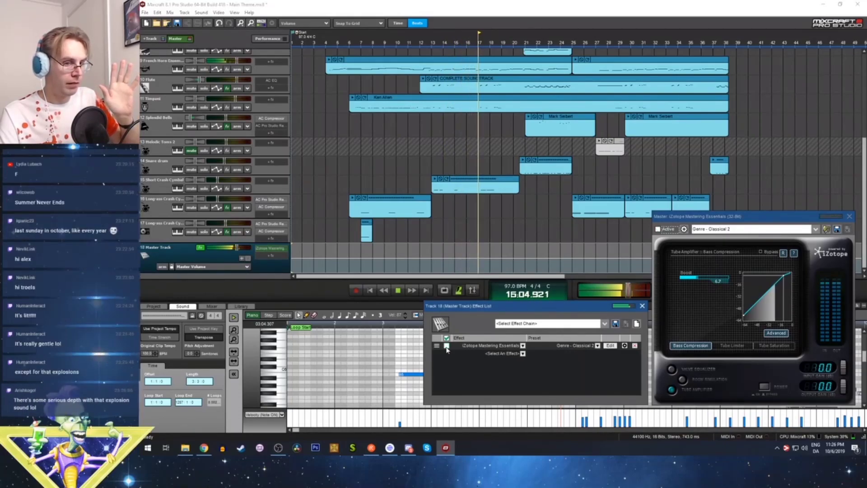
{"action": "left_click", "coordinate": [446, 346]}
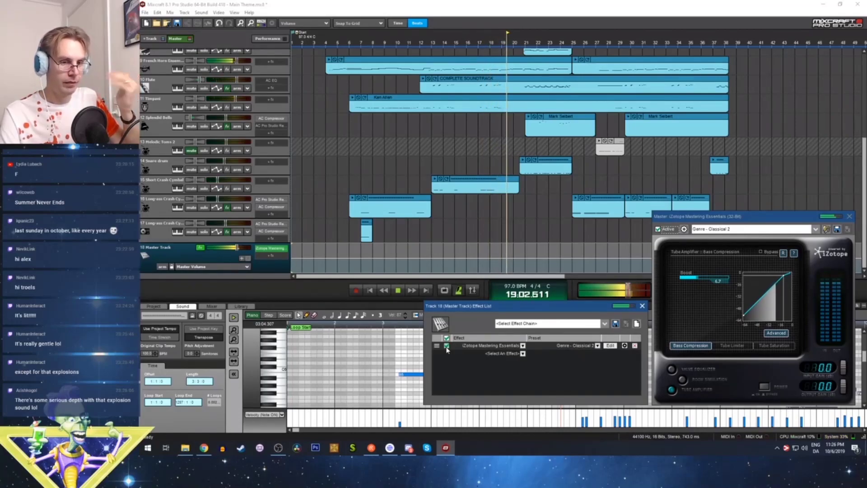
{"action": "left_click", "coordinate": [447, 347]}
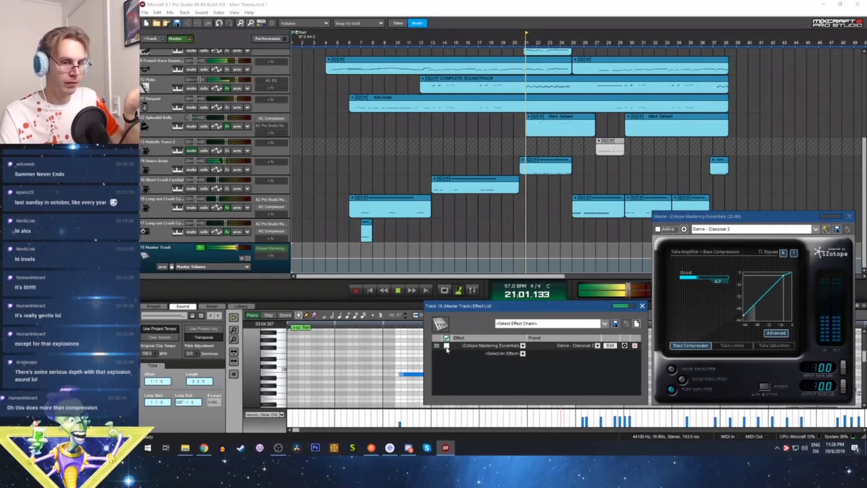
{"action": "left_click", "coordinate": [446, 346]}
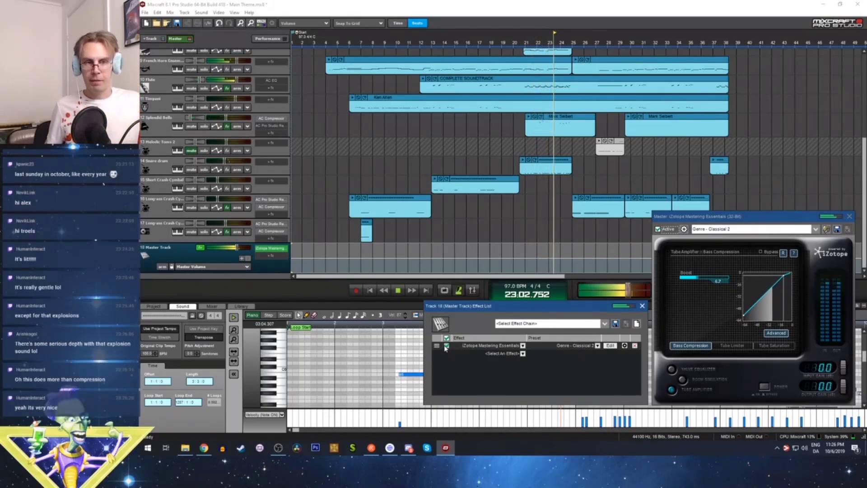
{"action": "key", "text": "space"}
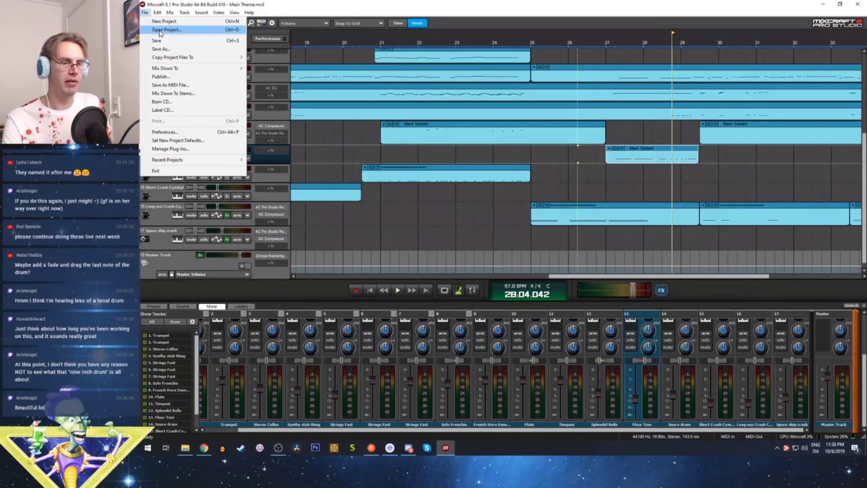
Open the Professor Lloyd.mx8 project from the Professor Lloyd folder in SQ4 MIDI
{"action": "left_click", "coordinate": [161, 30]}
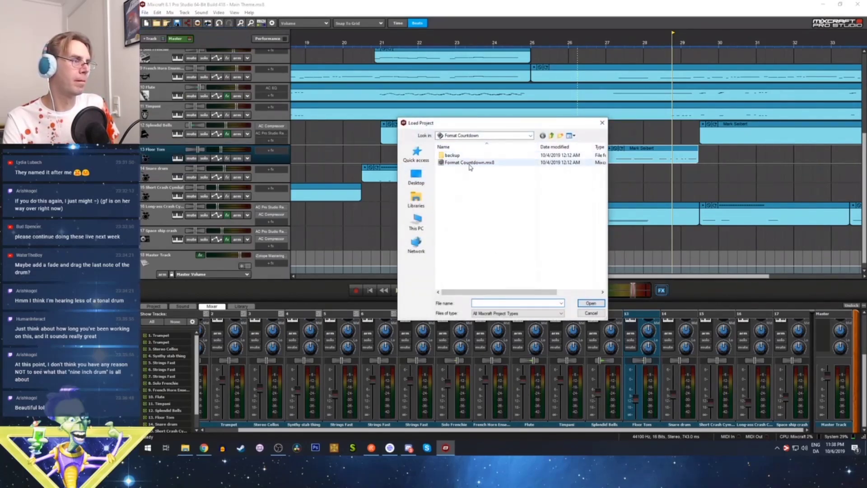
{"action": "left_click", "coordinate": [552, 136]}
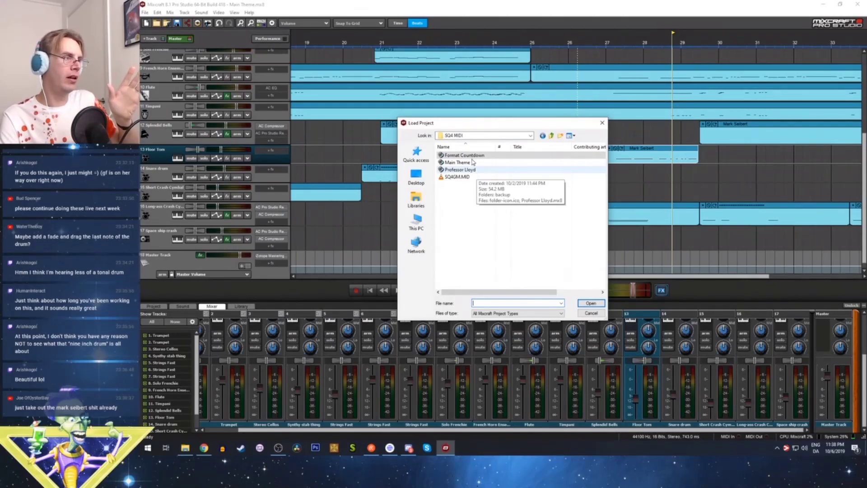
{"action": "left_click_drag", "start_coordinate": [465, 124], "coordinate": [279, 144]}
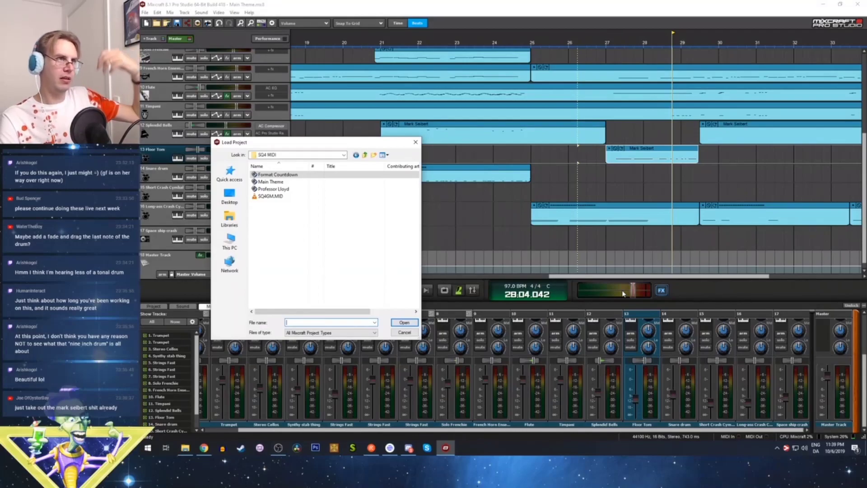
{"action": "double_click", "coordinate": [275, 189]}
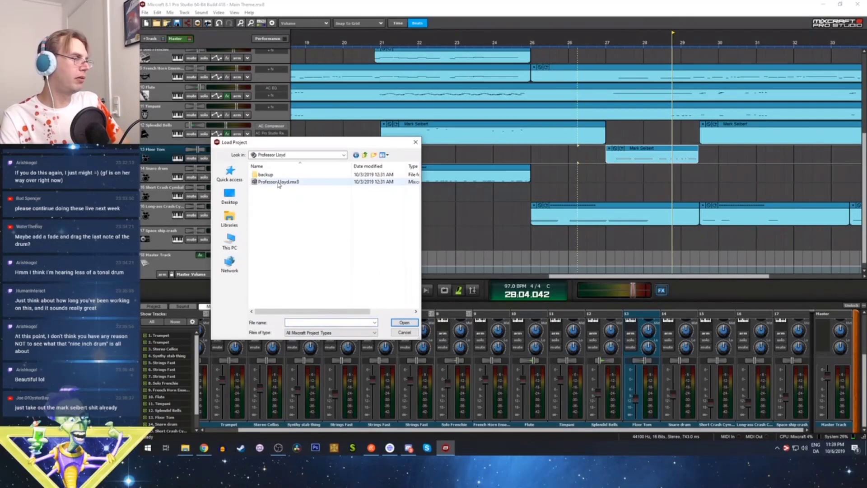
{"action": "double_click", "coordinate": [277, 182]}
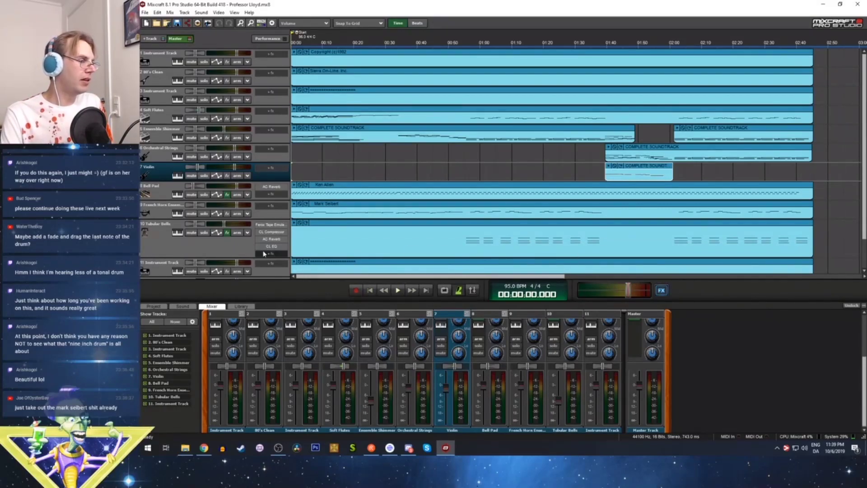
Check the Master Track's effect list in the Professor Lloyd project, raise the master volume slightly, and close the list
{"action": "scroll", "coordinate": [264, 253], "scroll_direction": "down", "scroll_amount": 2}
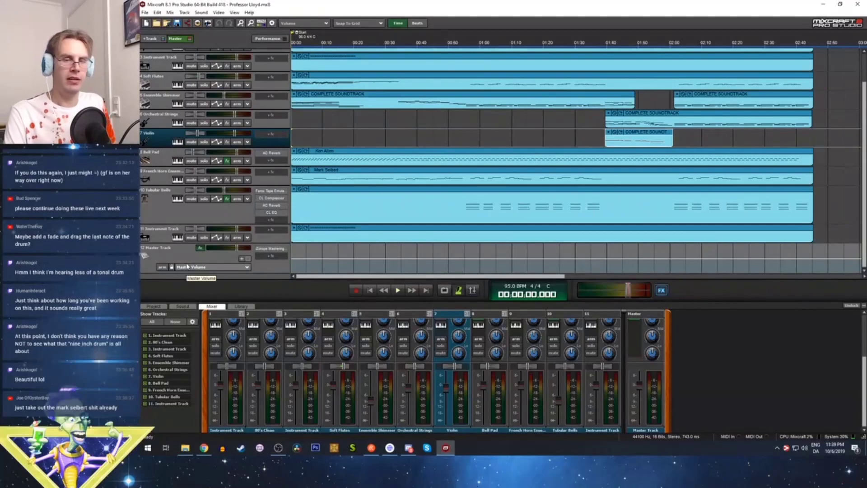
{"action": "left_click", "coordinate": [200, 248]}
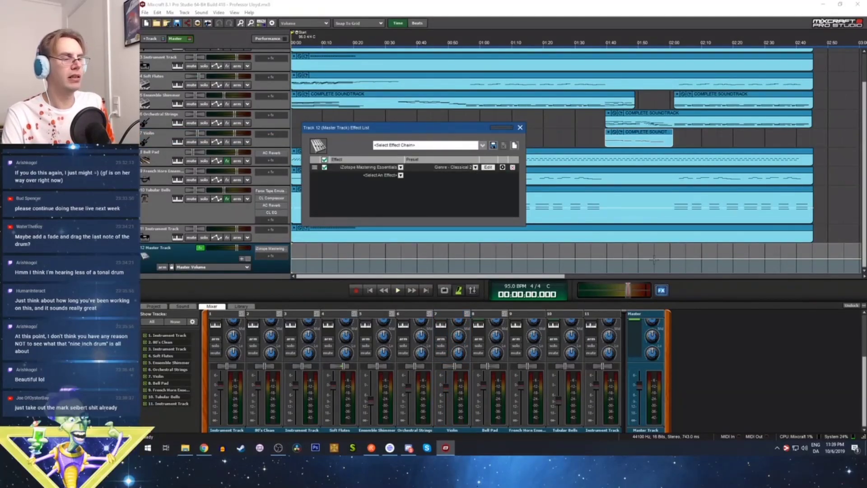
{"action": "left_click_drag", "start_coordinate": [628, 294], "coordinate": [634, 294]}
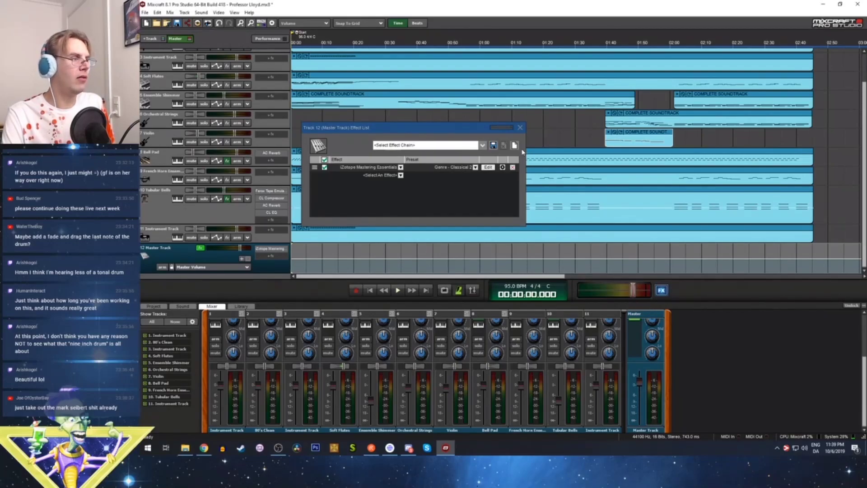
{"action": "left_click", "coordinate": [520, 127]}
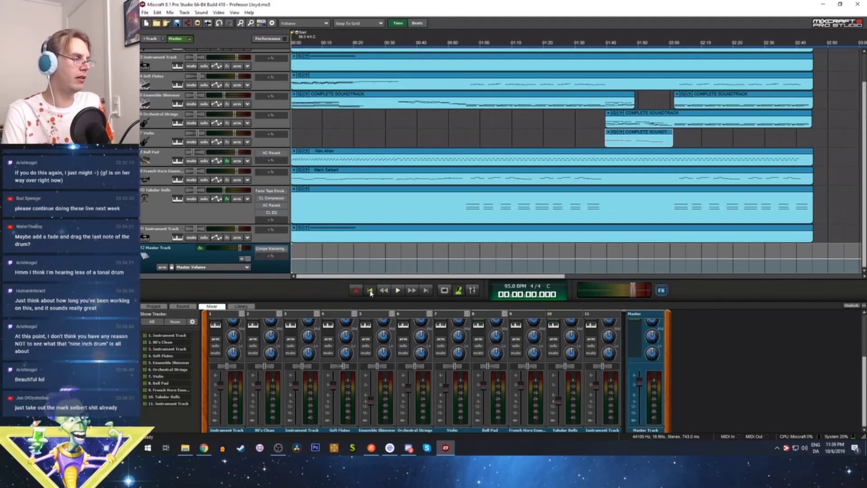
Play the Professor Lloyd piece from the start and select the Ensemble Shimmer track
{"action": "key", "text": "space"}
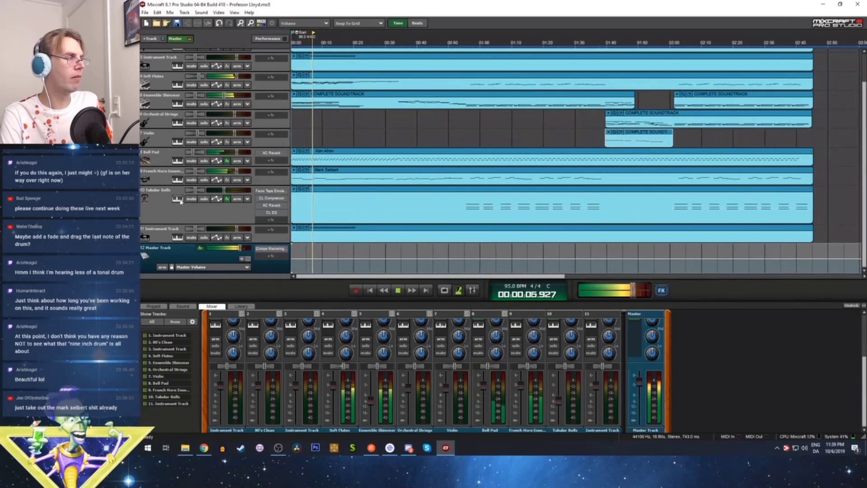
{"action": "scroll", "coordinate": [180, 202], "scroll_direction": "up", "scroll_amount": 2}
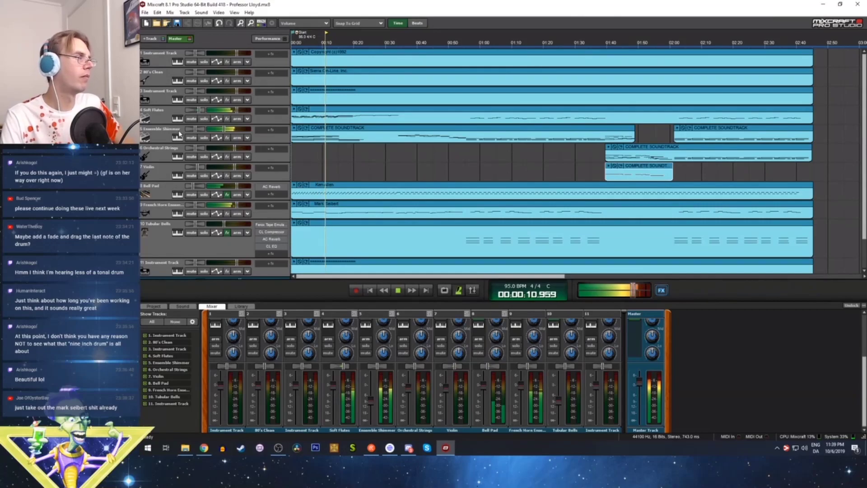
{"action": "left_click", "coordinate": [165, 140]}
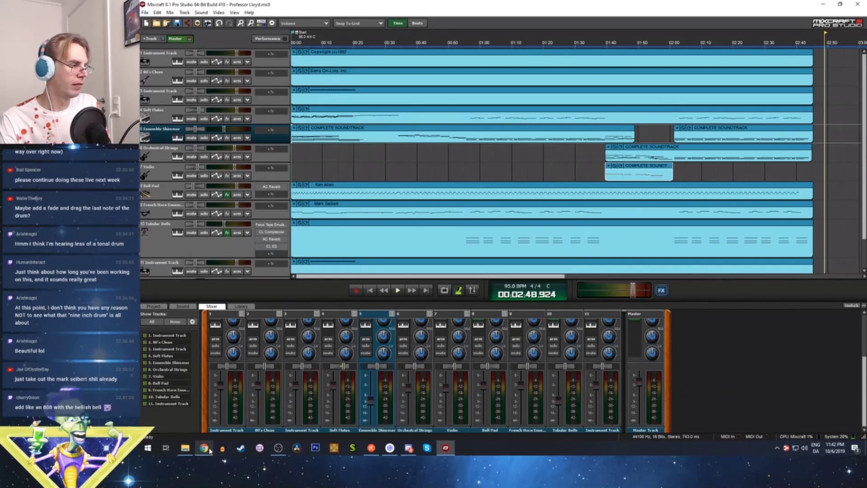
Save the Format Countdown project, then switch to Chrome and maximize its window
{"action": "mouse_move", "coordinate": [207, 450]}
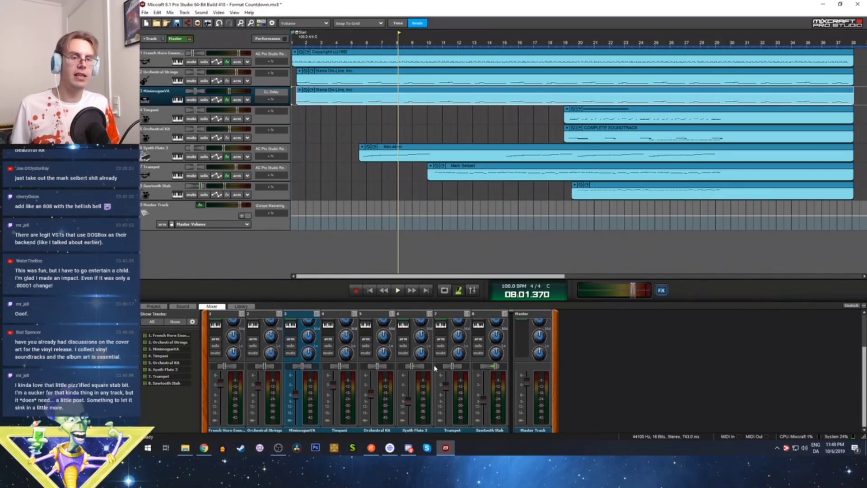
{"action": "key", "text": "ctrl+s"}
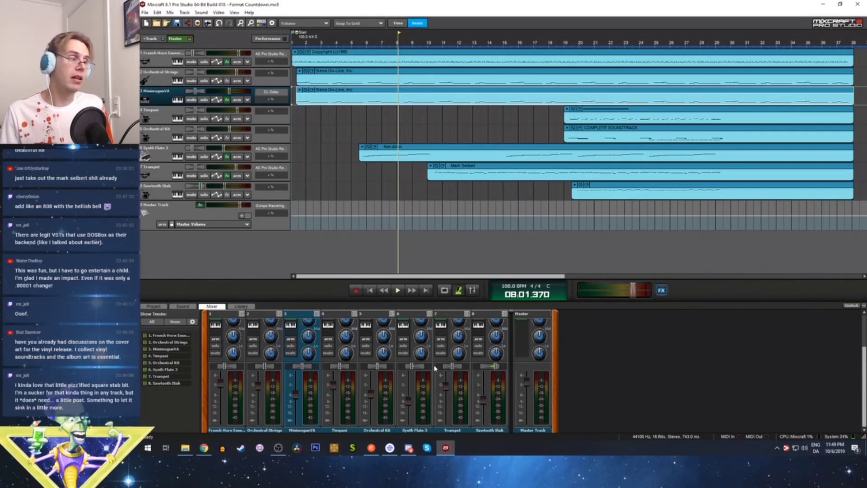
{"action": "left_click", "coordinate": [204, 447]}
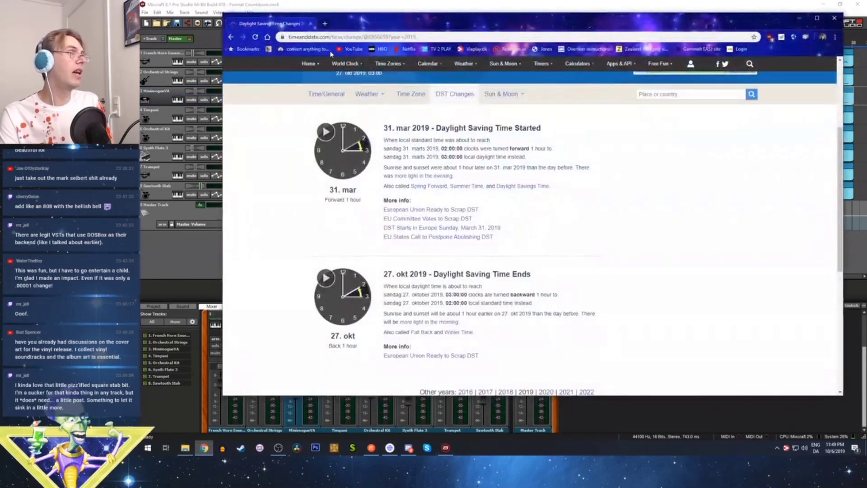
{"action": "double_click", "coordinate": [354, 22]}
Search the web for "ersgan space quest iv", accept the suggested spelling "esrgan", and open the imgur gallery of ESRGAN-upscaled King's Quest and Space Quest art
{"action": "left_click", "coordinate": [355, 19]}
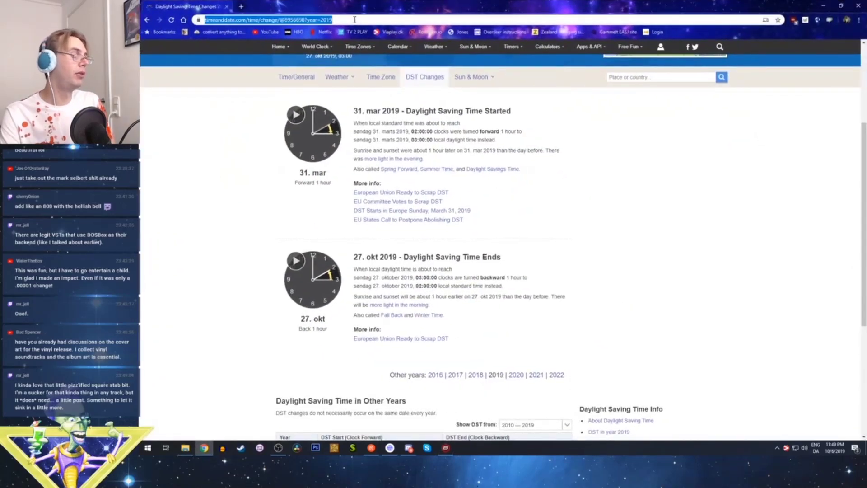
{"action": "type", "text": "ersgan space quest iv"}
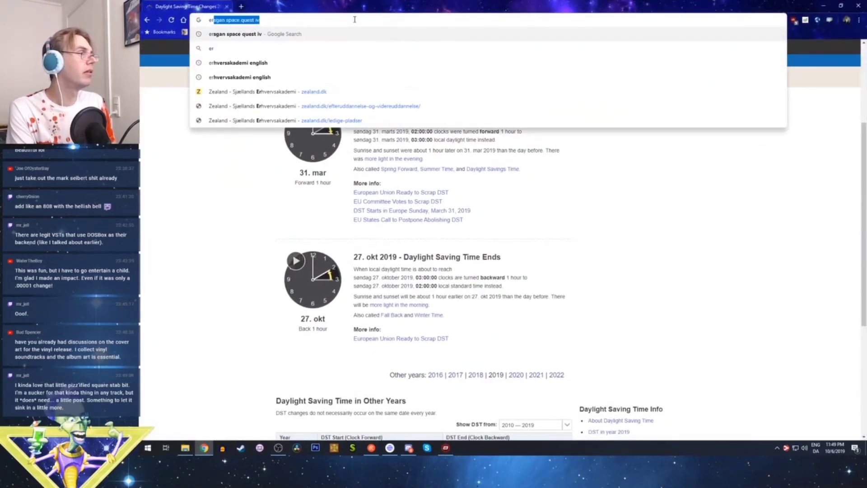
{"action": "key", "text": "Return"}
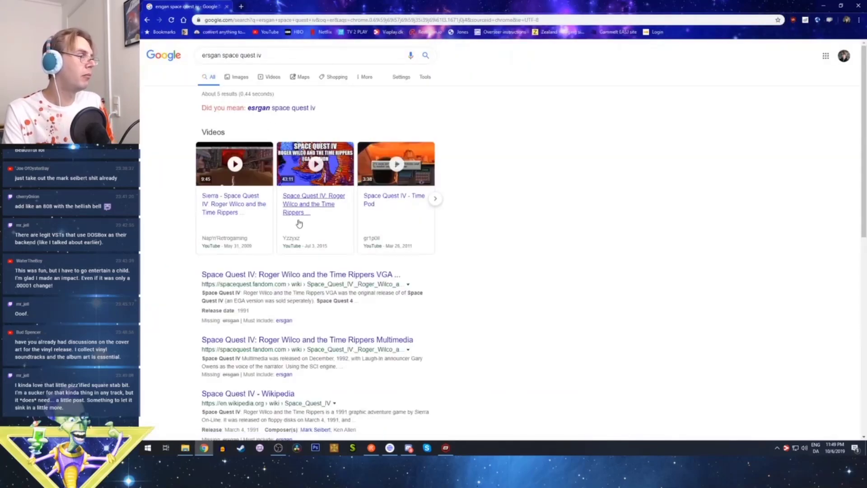
{"action": "left_click", "coordinate": [271, 108]}
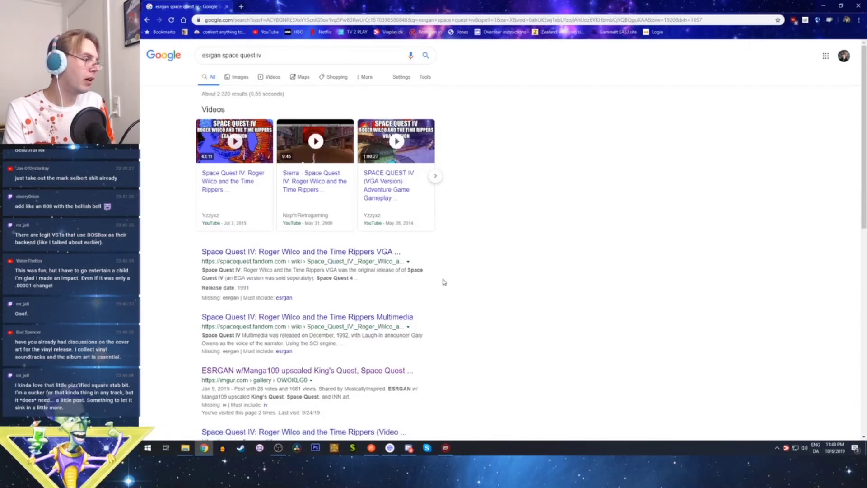
{"action": "scroll", "coordinate": [461, 284], "scroll_direction": "down", "scroll_amount": 1}
{"action": "left_click", "coordinate": [308, 294]}
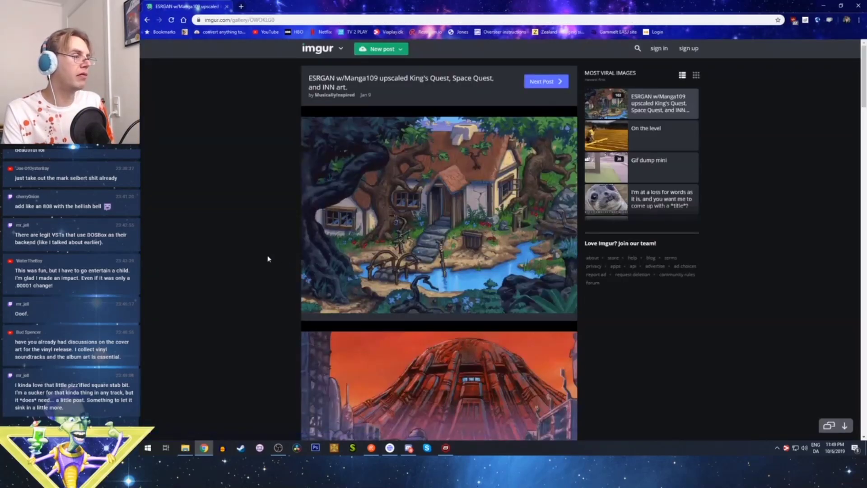
View the upscaled image of the red dome above the ruined city at enlarged size, and close the enlarged view
{"action": "scroll", "coordinate": [260, 259], "scroll_direction": "down", "scroll_amount": 5}
{"action": "left_click", "coordinate": [438, 193]}
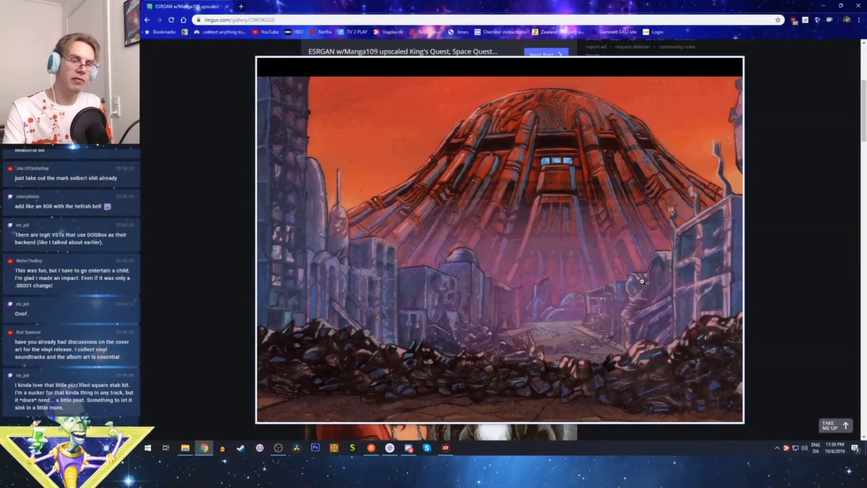
{"action": "left_click", "coordinate": [783, 281]}
Load the rest of the gallery's images and browse through the upscaled art as far as the red room with three blue windows
{"action": "scroll", "coordinate": [701, 285], "scroll_direction": "down", "scroll_amount": 5}
{"action": "scroll", "coordinate": [695, 284], "scroll_direction": "down", "scroll_amount": 20}
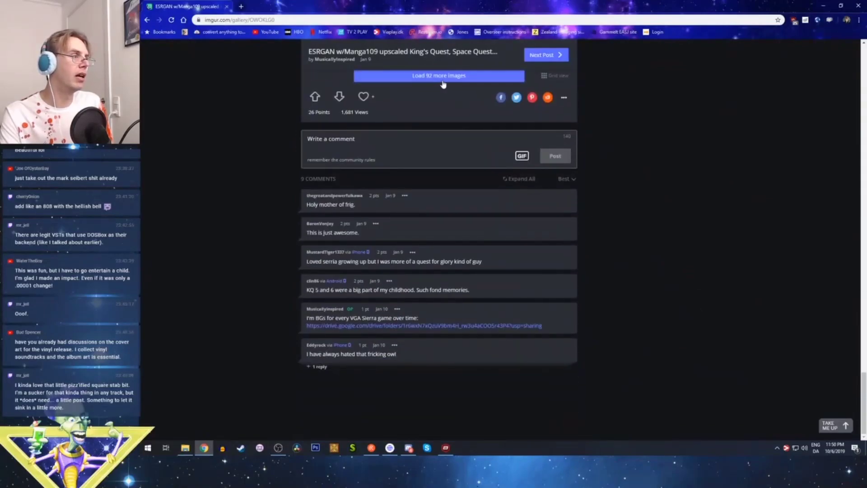
{"action": "left_click", "coordinate": [444, 76]}
{"action": "scroll", "coordinate": [679, 316], "scroll_direction": "down", "scroll_amount": 10}
{"action": "scroll", "coordinate": [679, 324], "scroll_direction": "down", "scroll_amount": 15}
{"action": "scroll", "coordinate": [679, 324], "scroll_direction": "down", "scroll_amount": 15}
{"action": "scroll", "coordinate": [679, 324], "scroll_direction": "down", "scroll_amount": 15}
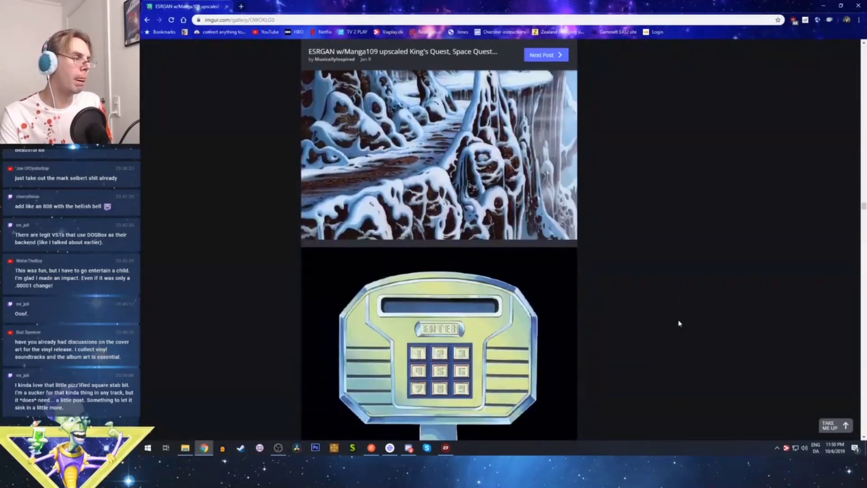
{"action": "scroll", "coordinate": [678, 323], "scroll_direction": "down", "scroll_amount": 15}
{"action": "scroll", "coordinate": [679, 323], "scroll_direction": "down", "scroll_amount": 15}
{"action": "scroll", "coordinate": [679, 323], "scroll_direction": "down", "scroll_amount": 15}
{"action": "scroll", "coordinate": [679, 323], "scroll_direction": "down", "scroll_amount": 15}
{"action": "scroll", "coordinate": [679, 323], "scroll_direction": "down", "scroll_amount": 12}
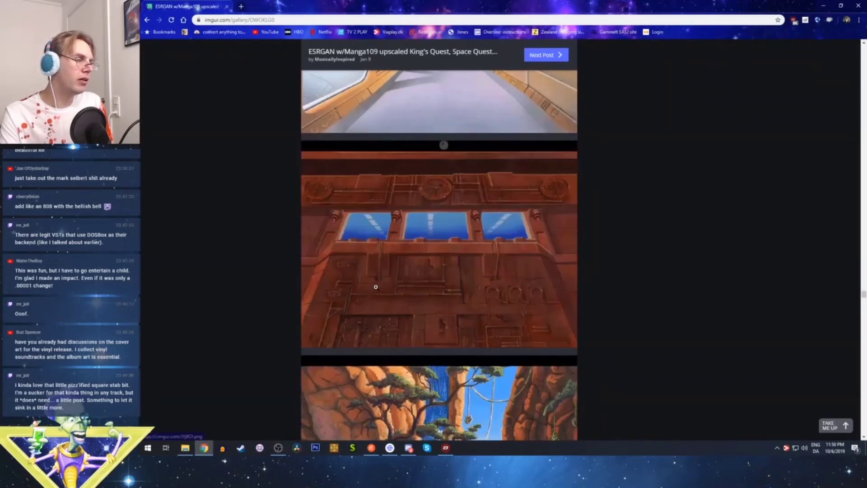
Enlarge the image of the red room with three blue windows and close the enlarged view
{"action": "left_click", "coordinate": [375, 286]}
{"action": "left_click", "coordinate": [788, 259]}
{"action": "scroll", "coordinate": [718, 289], "scroll_direction": "down", "scroll_amount": 1}
Return to the upscaled image of the domed building with the BAR sign, view it enlarged, and close the enlarged view
{"action": "scroll", "coordinate": [719, 290], "scroll_direction": "up", "scroll_amount": 8}
{"action": "scroll", "coordinate": [719, 290], "scroll_direction": "down", "scroll_amount": 4}
{"action": "scroll", "coordinate": [718, 290], "scroll_direction": "up", "scroll_amount": 3}
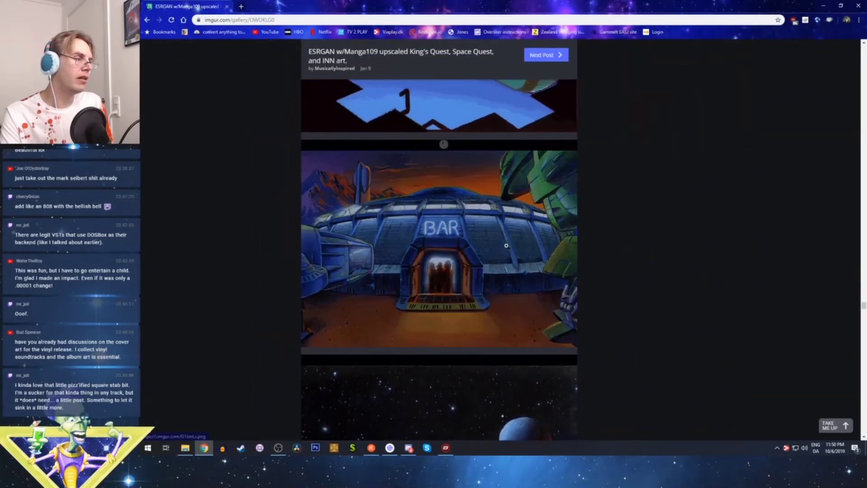
{"action": "left_click", "coordinate": [506, 245]}
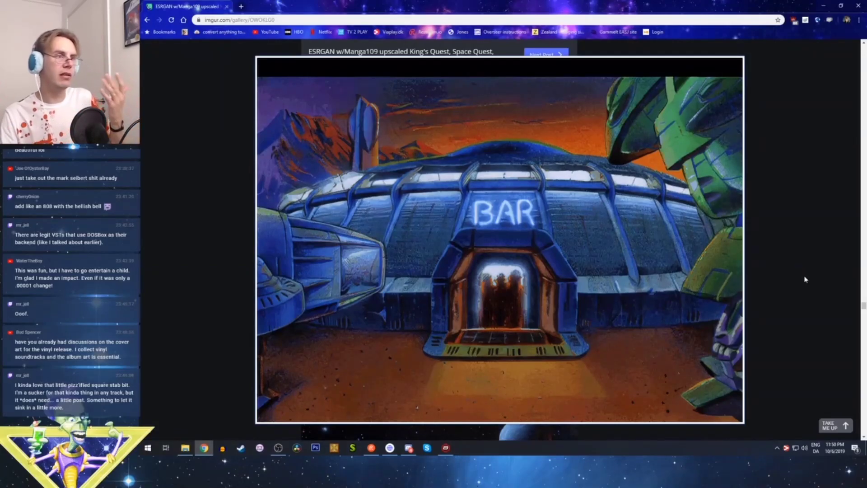
{"action": "left_click", "coordinate": [787, 259]}
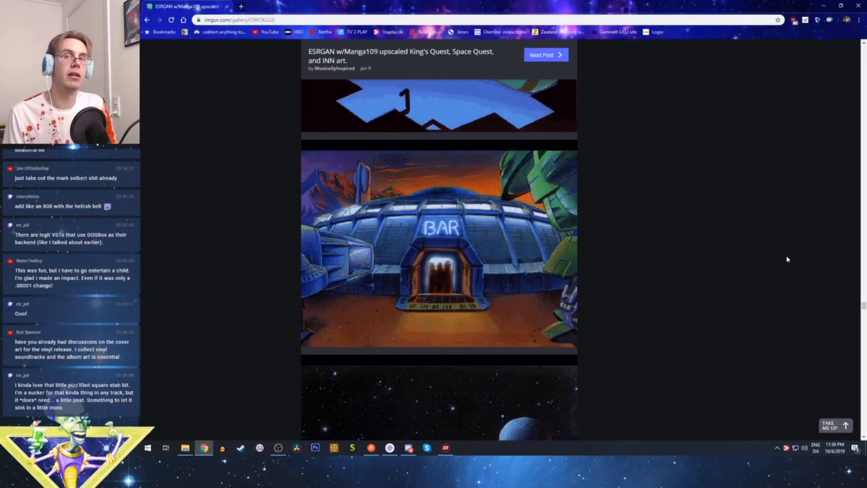
{"action": "key", "text": "alt+Tab"}
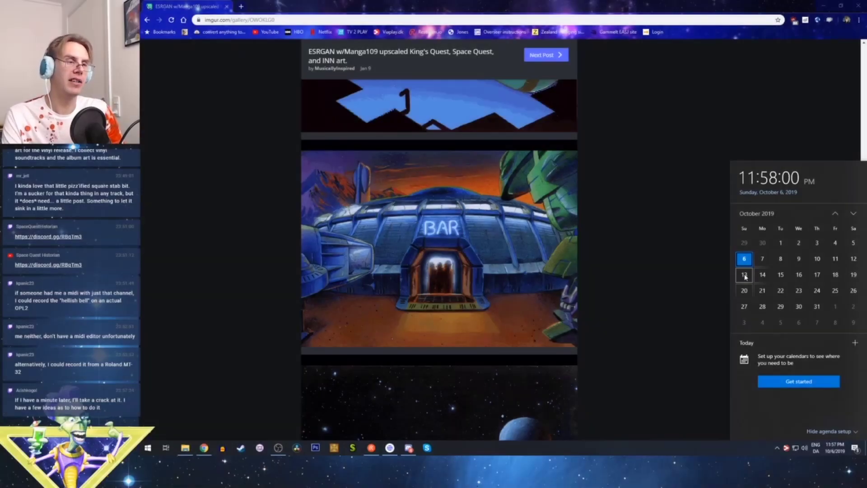